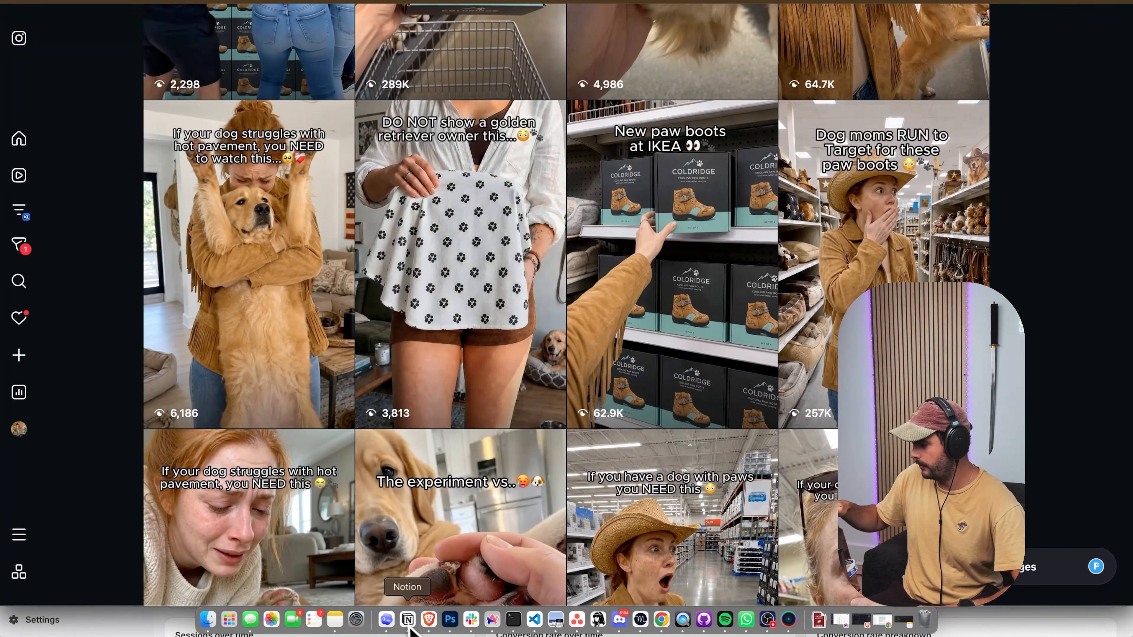
Switch to the video player and play the woman-and-dog market clip from its start through to the necklace shot.
left_click(682, 620)
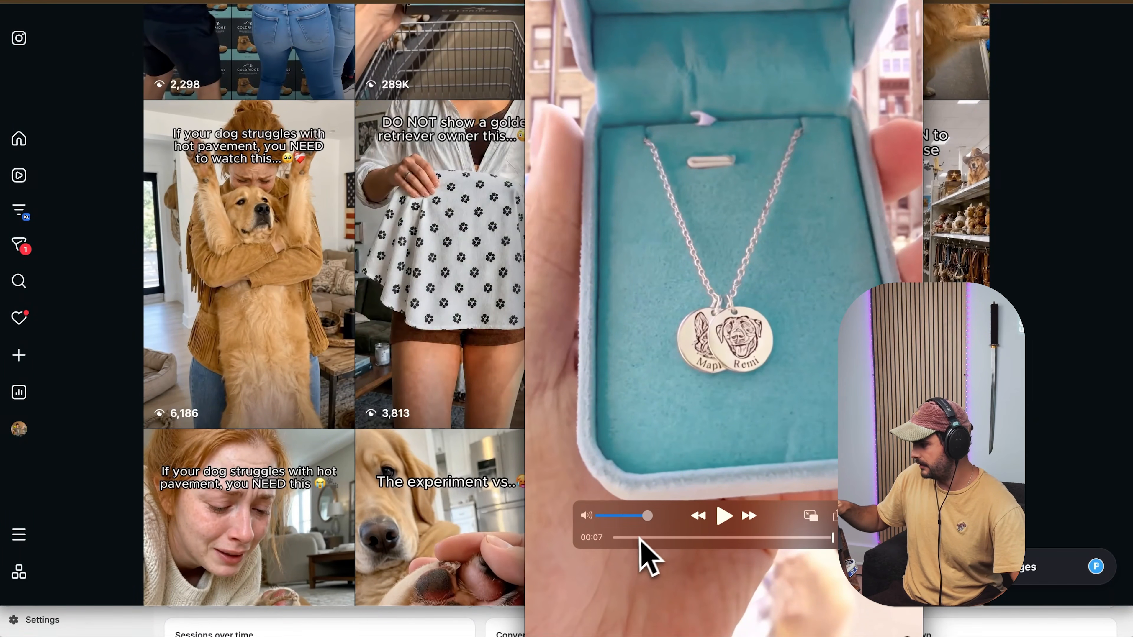
left_click_drag(636, 538, 564, 539)
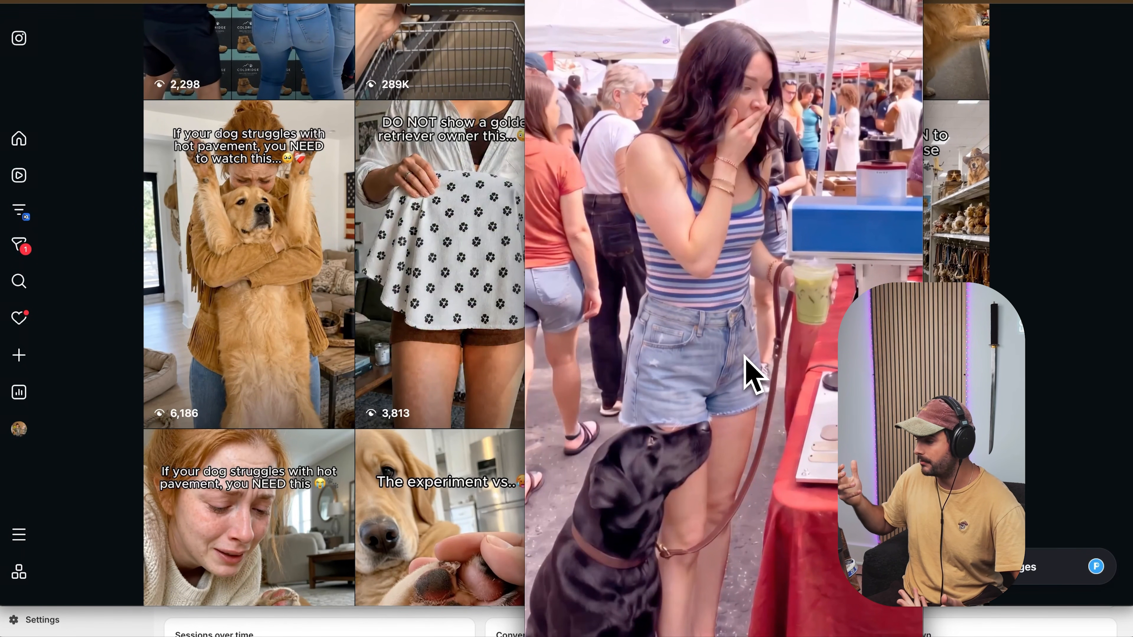
key("space")
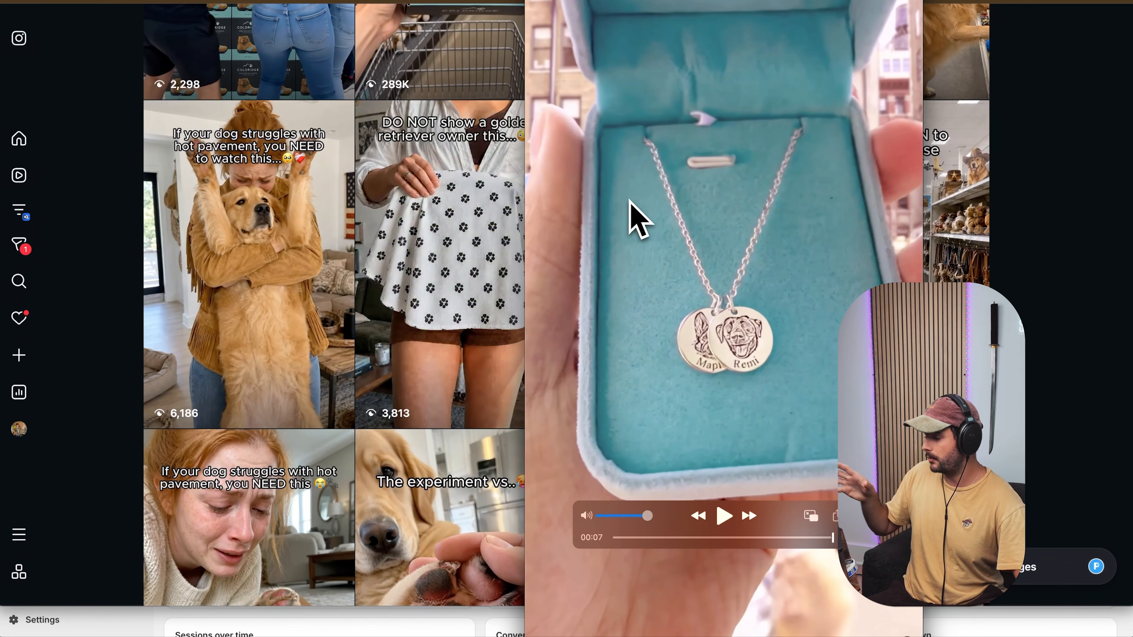
left_click_drag(670, 537, 832, 538)
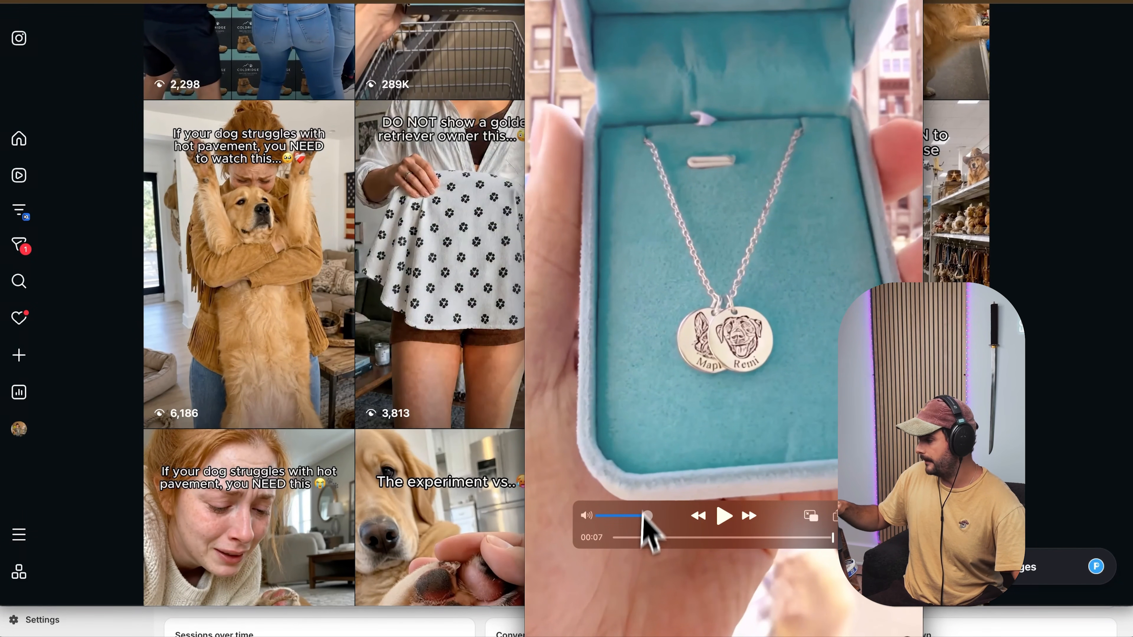
Rewind the market clip and replay its opening second to examine the woman's shocked reaction.
left_click_drag(643, 538, 602, 542)
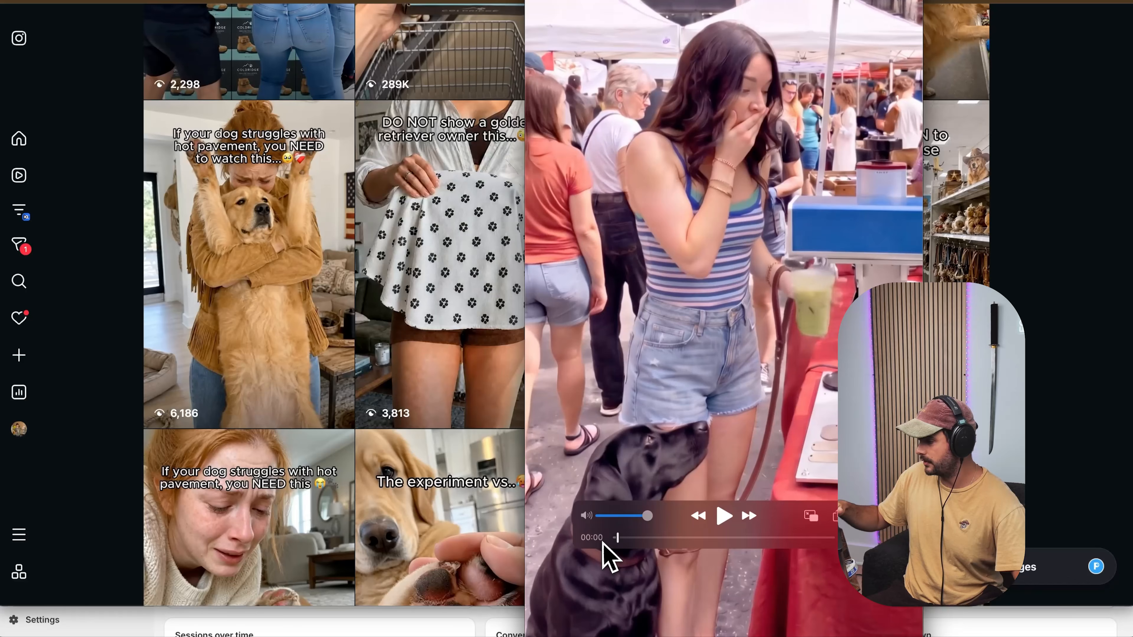
left_click(646, 461)
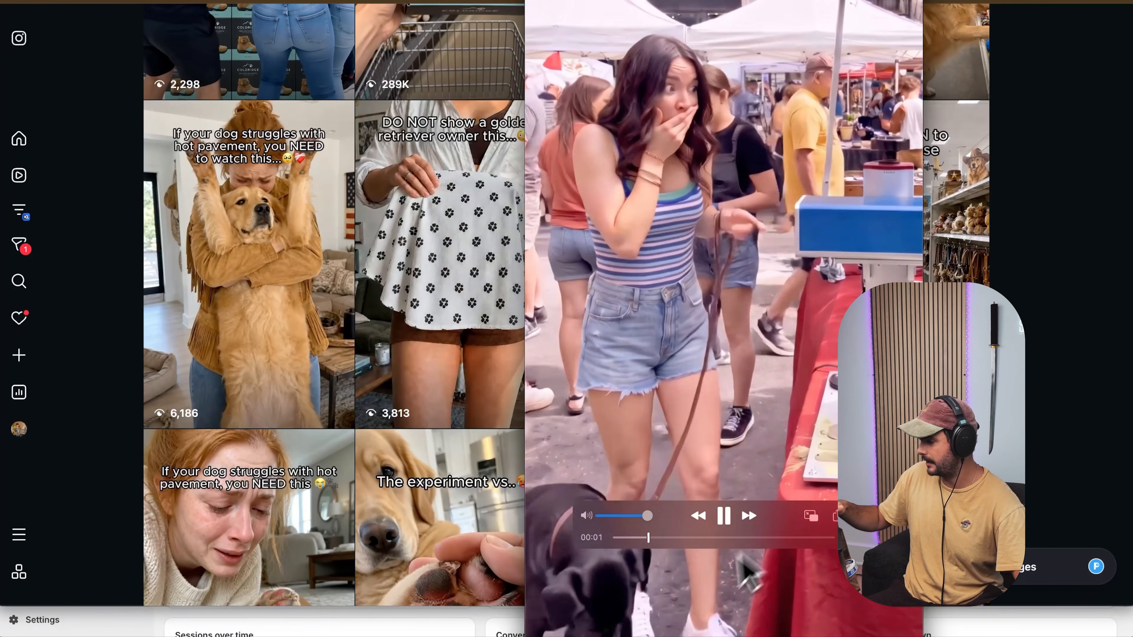
key("space")
left_click_drag(661, 537, 621, 537)
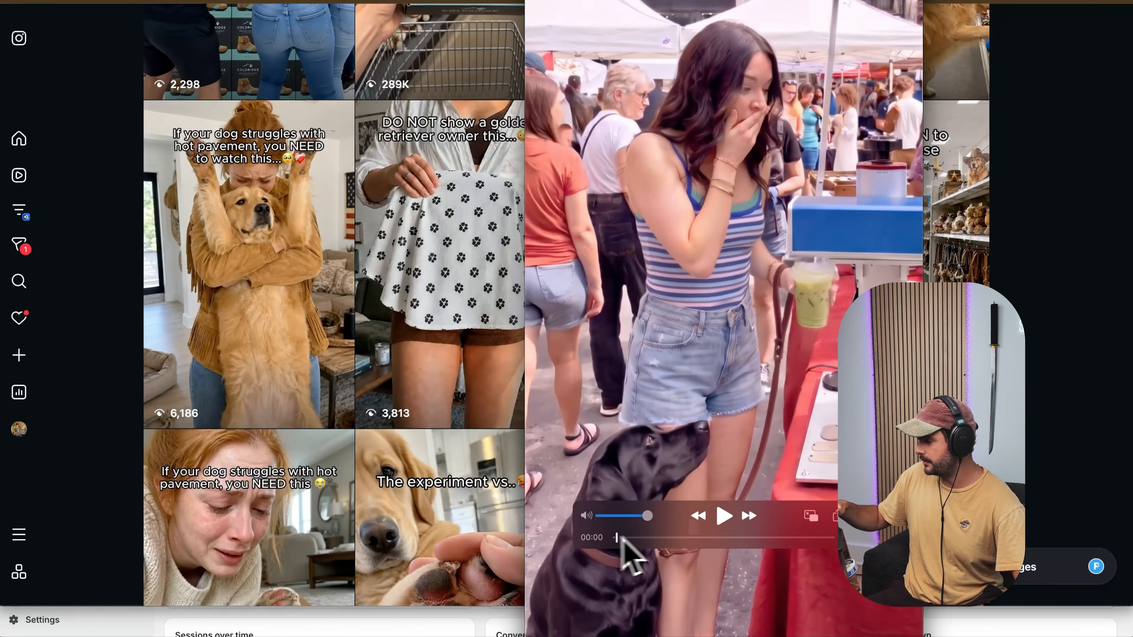
left_click(724, 516)
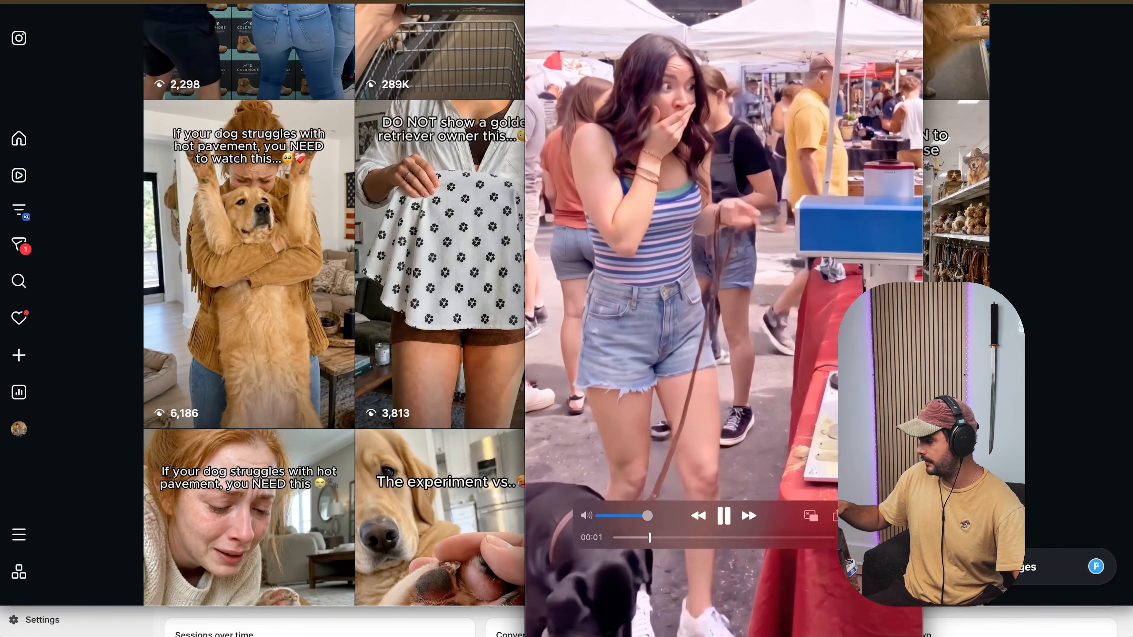
key("space")
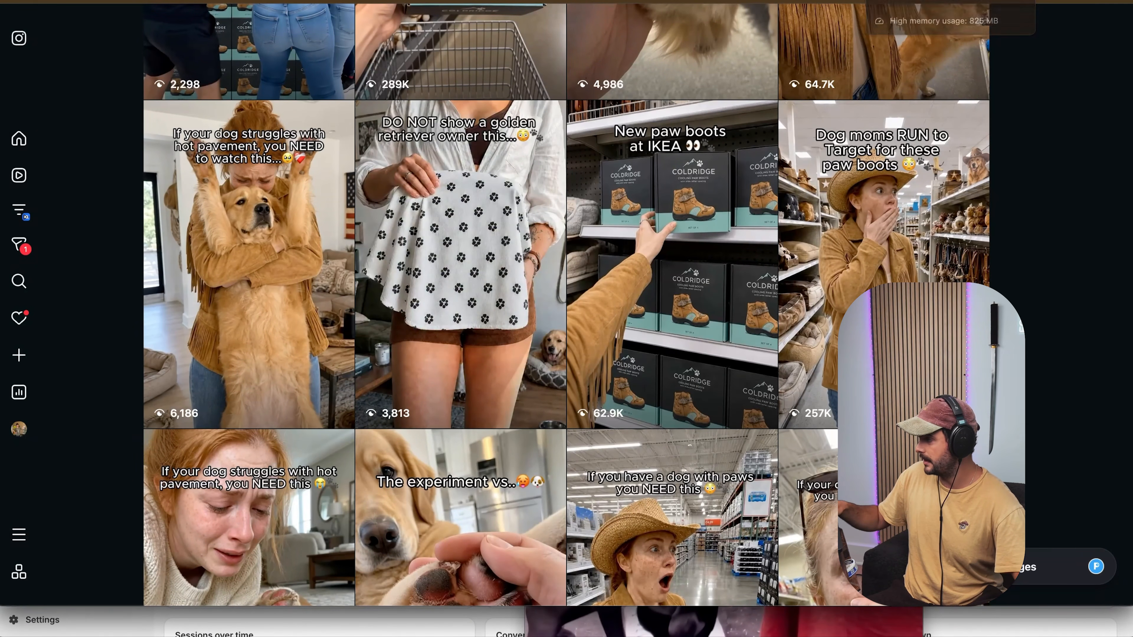
Switch to the Target Finds And Market Vibes canvas and examine the 7.22.09 PM screenshot used as a reference.
left_click(896, 2)
scroll(359, 255, "left", 3)
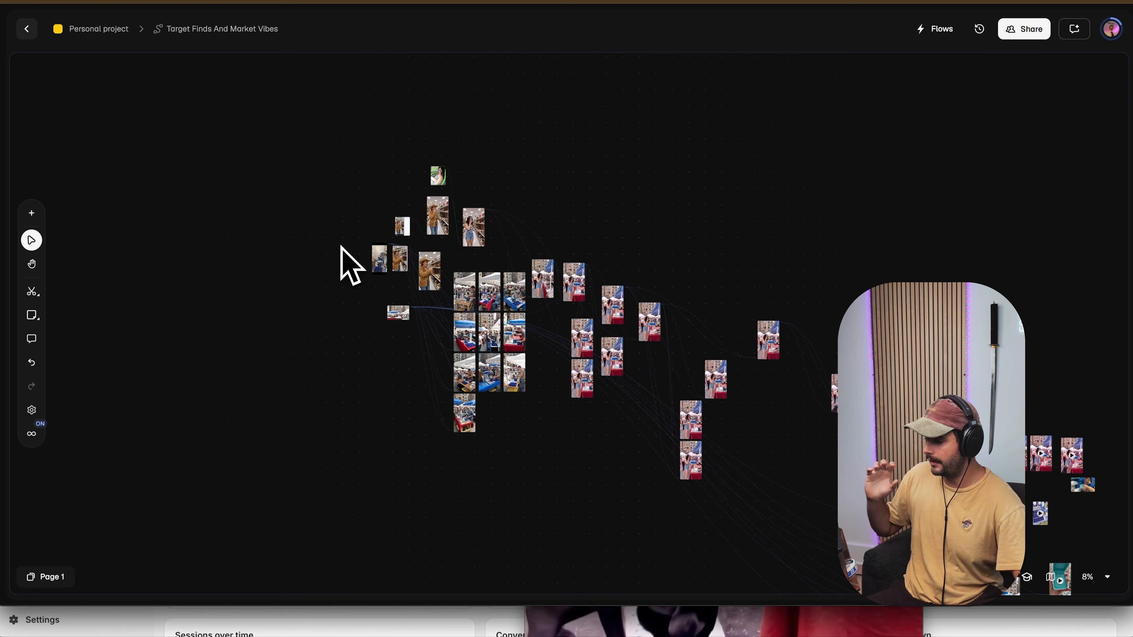
scroll(350, 264, "up", 5)
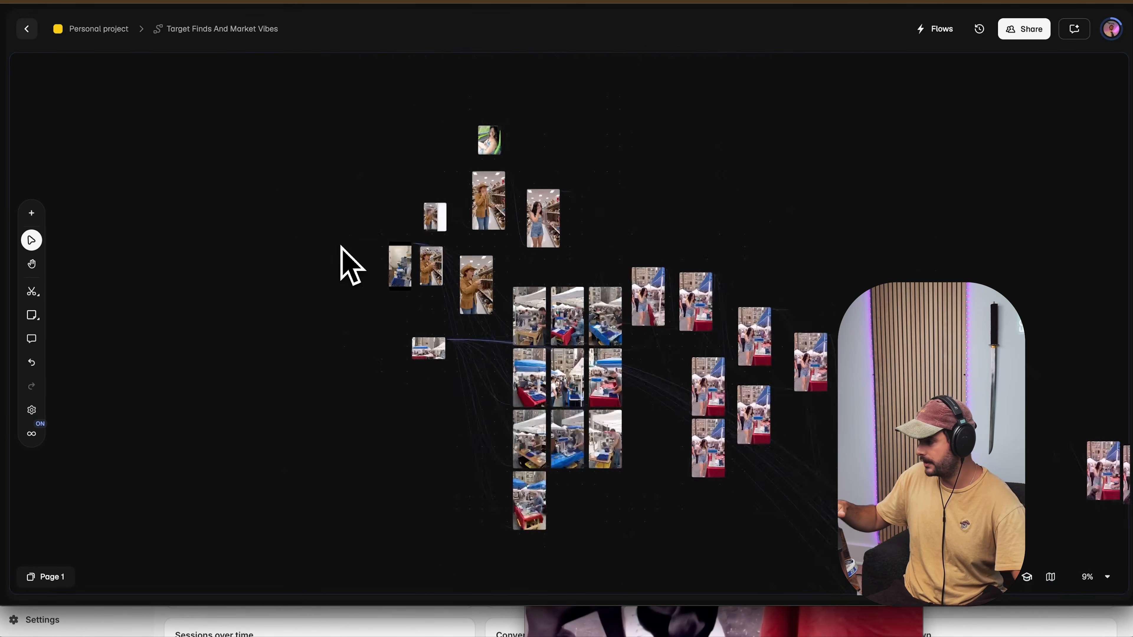
scroll(495, 337, "up", 3)
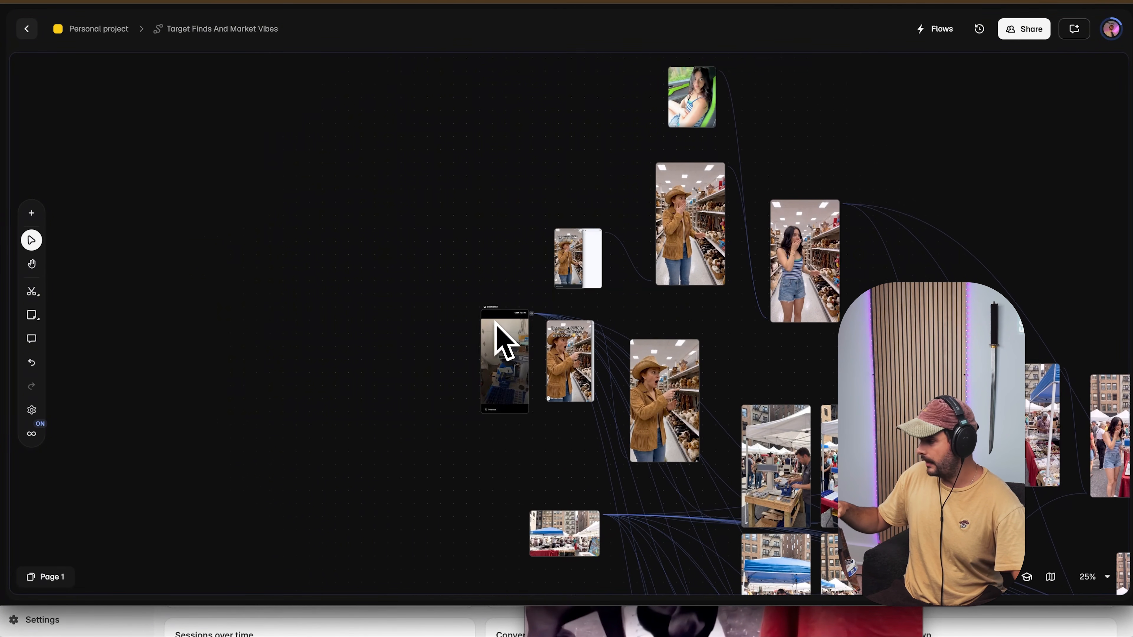
scroll(687, 243, "up", 3)
scroll(683, 245, "up", 2)
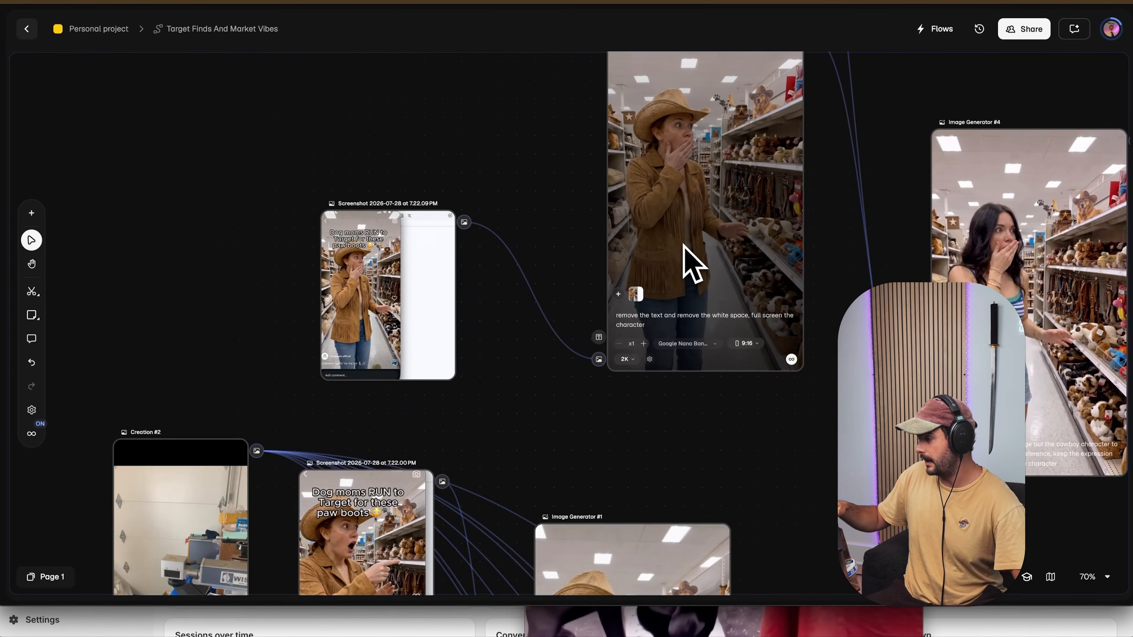
scroll(642, 272, "up", 2)
scroll(378, 339, "up", 6)
scroll(381, 339, "down", 2)
left_click(468, 308)
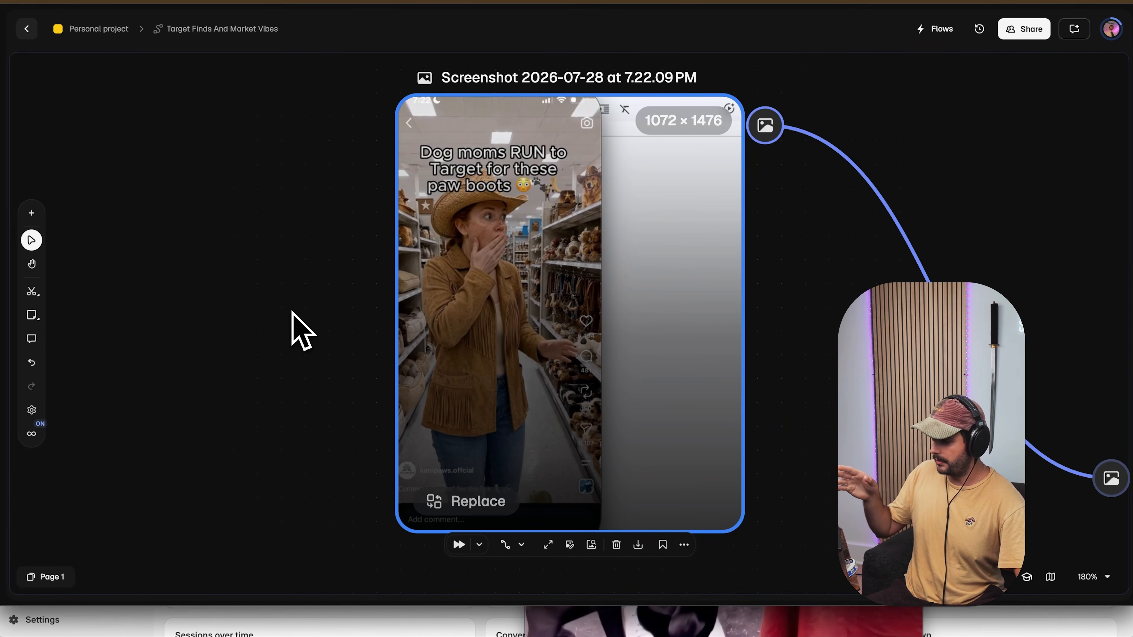
Examine the engraving machine reference photo and the 7.22.00 PM screenshot of the pointing woman.
scroll(292, 311, "down", 5)
scroll(291, 310, "down", 5)
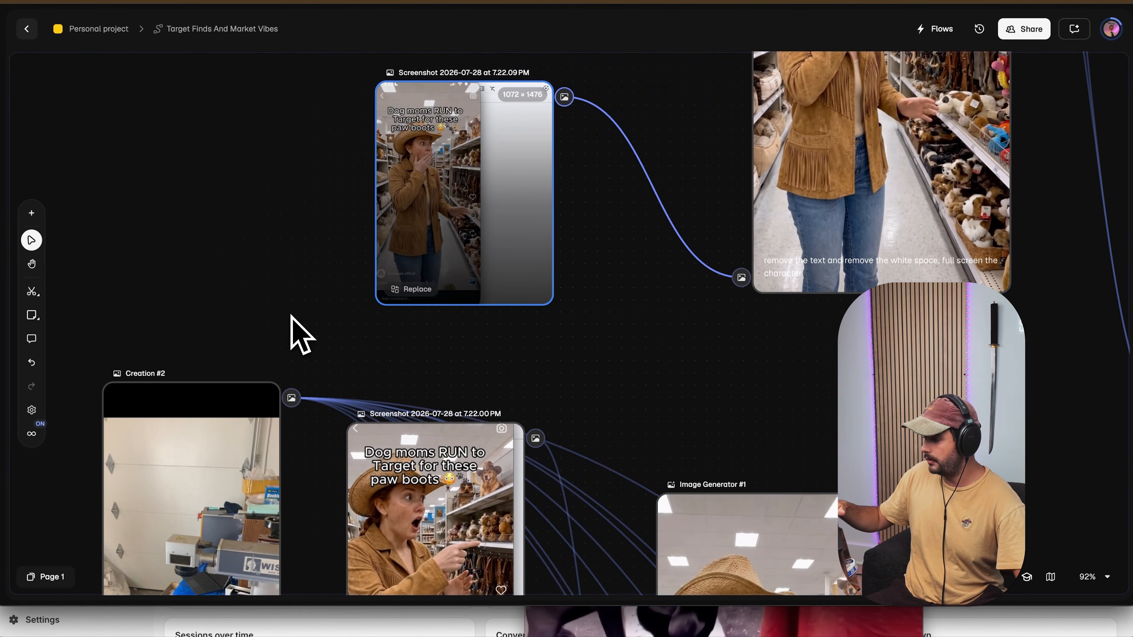
left_click(320, 313)
scroll(321, 312, "down", 5)
scroll(320, 312, "left", 4)
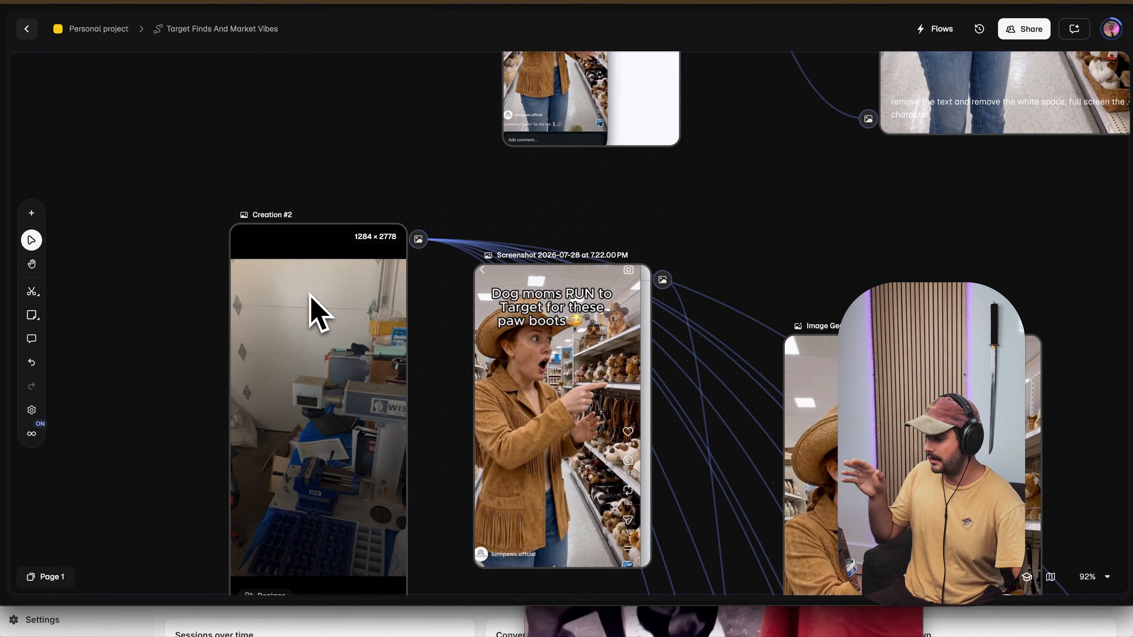
scroll(310, 301, "down", 3)
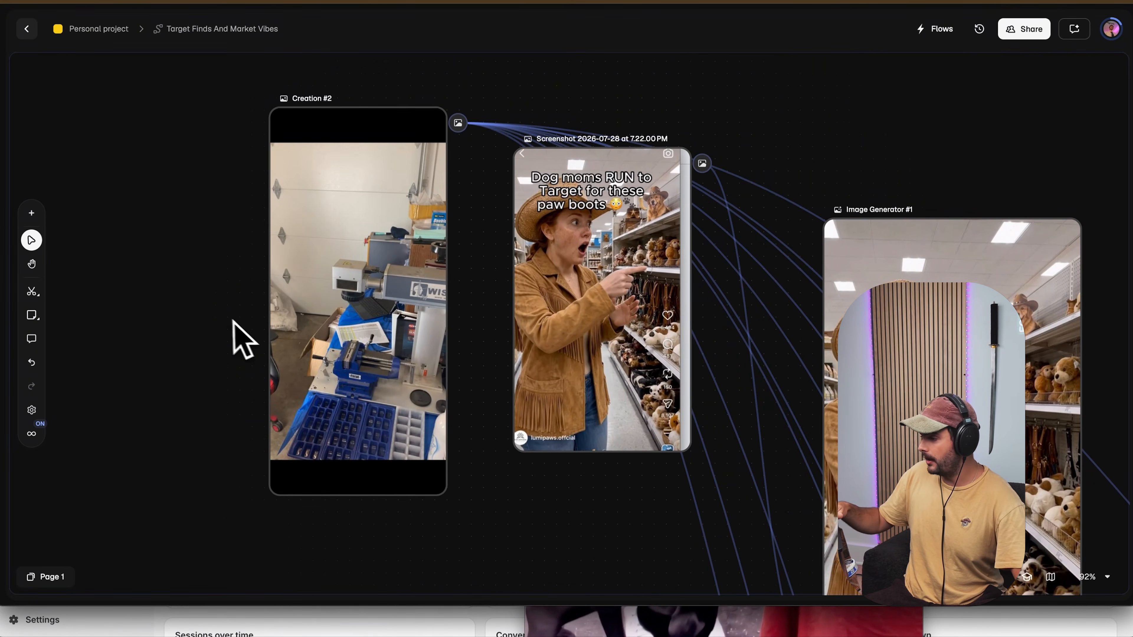
scroll(268, 344, "up", 10)
scroll(285, 353, "down", 5)
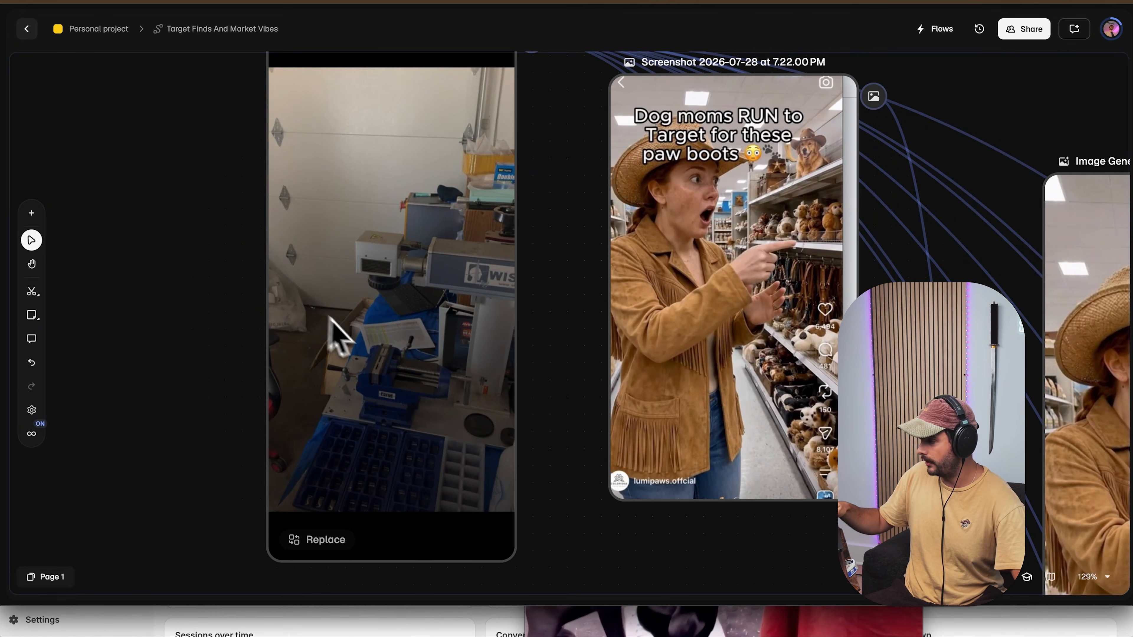
scroll(335, 332, "down", 5)
scroll(347, 347, "down", 10)
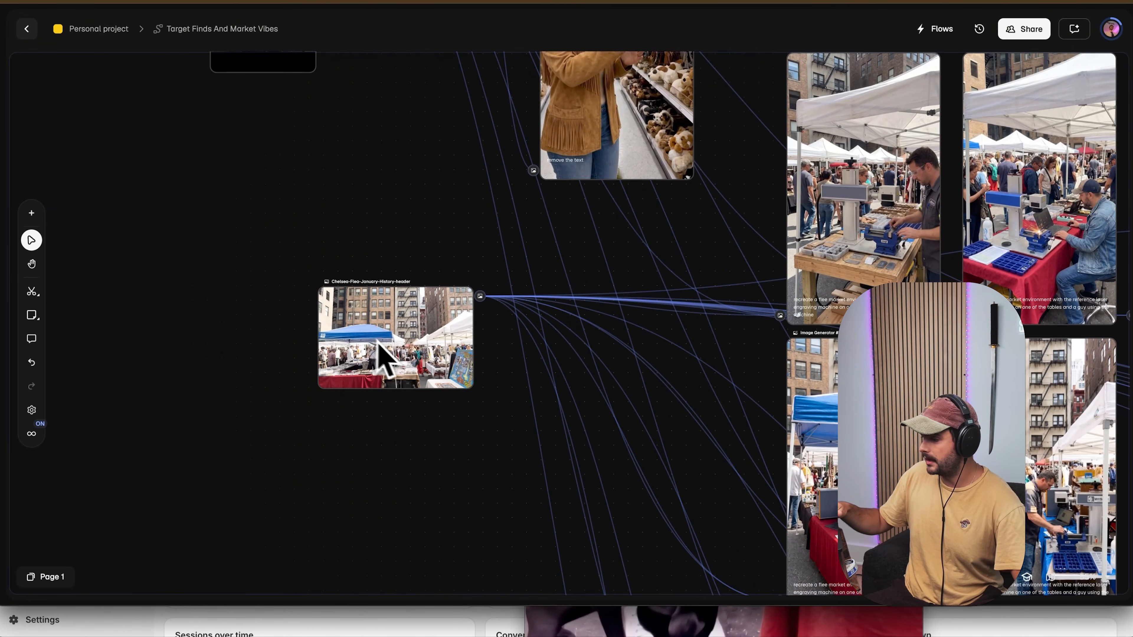
View the Chelsea flea market reference image at full size and close the preview.
double_click(392, 361)
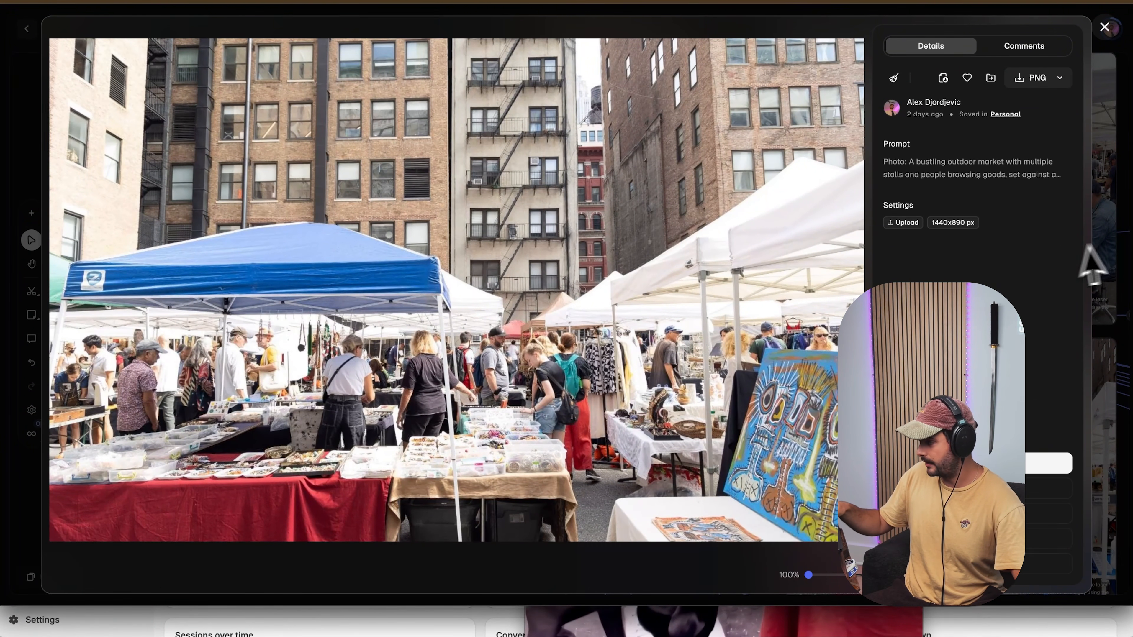
left_click(1115, 263)
scroll(558, 357, "down", 5)
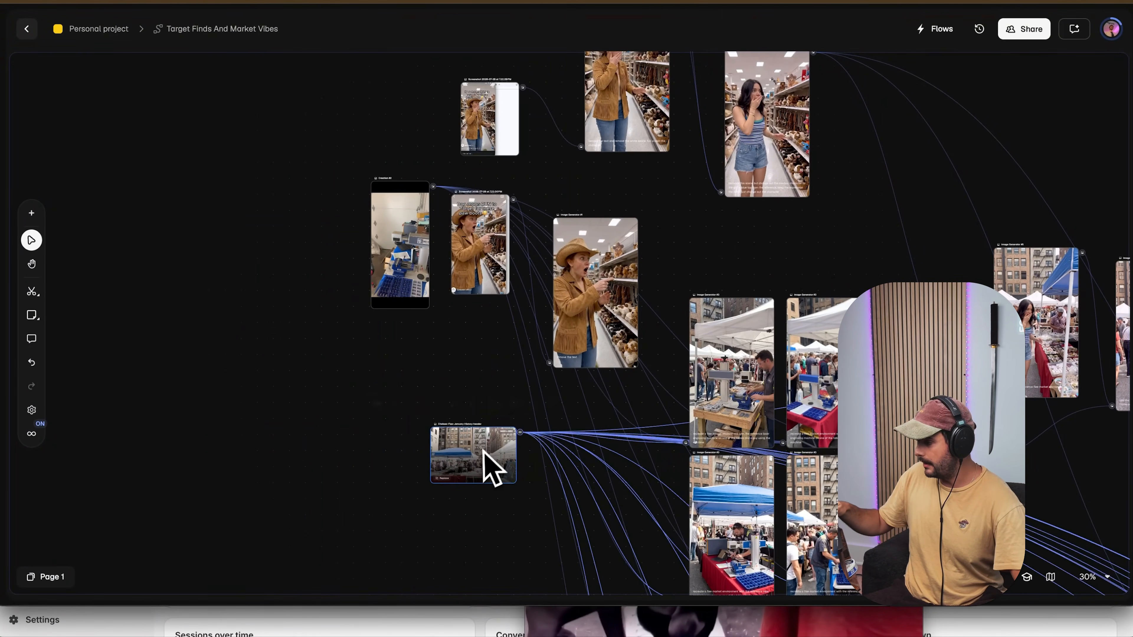
Line up the 7.22.09 PM screenshot, the engraving machine photo and the flea market image in one column beside the other nodes.
left_click_drag(485, 462, 370, 423)
left_click_drag(401, 247, 347, 286)
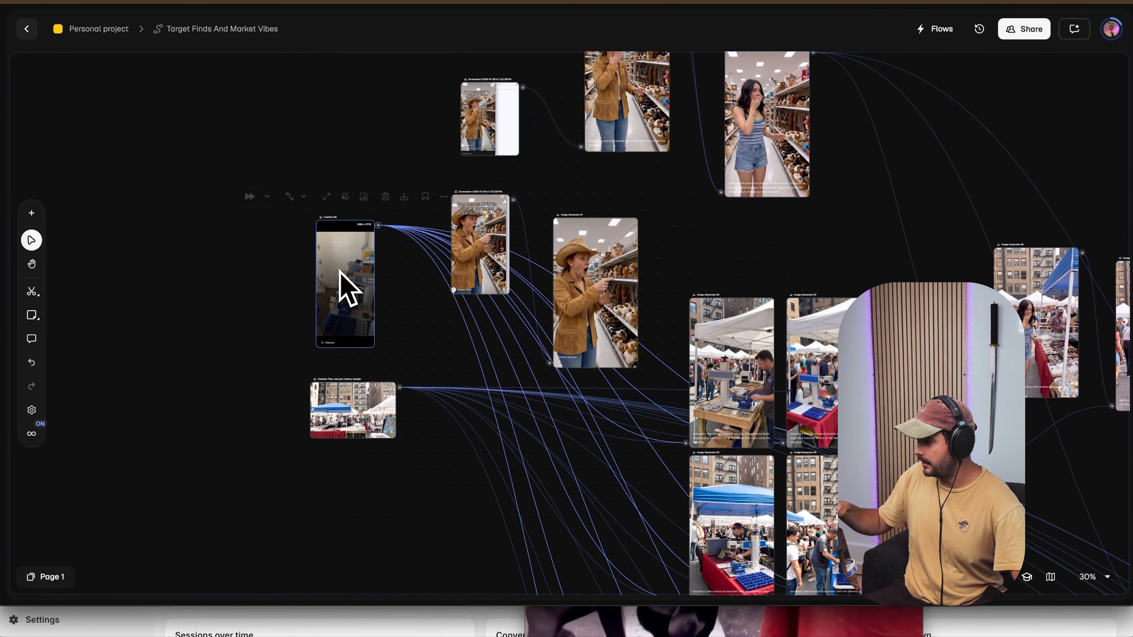
left_click_drag(488, 142, 359, 161)
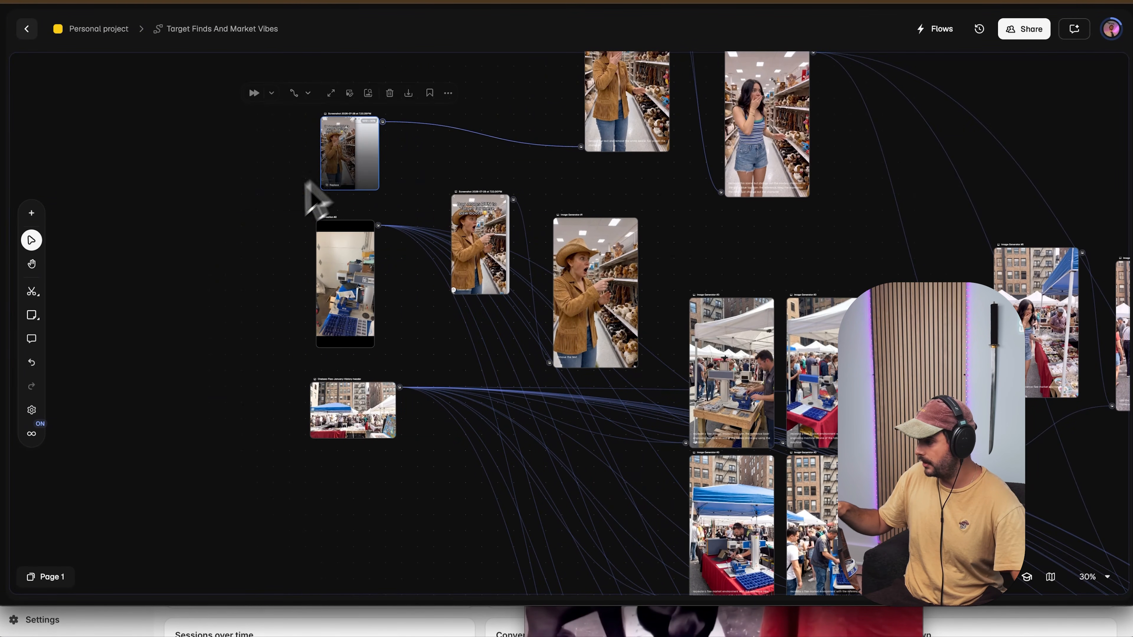
Examine the 7.22.09 PM screenshot and the Image Generator it feeds into.
scroll(314, 247, "up", 3)
scroll(314, 248, "down", 1)
scroll(374, 226, "up", 2)
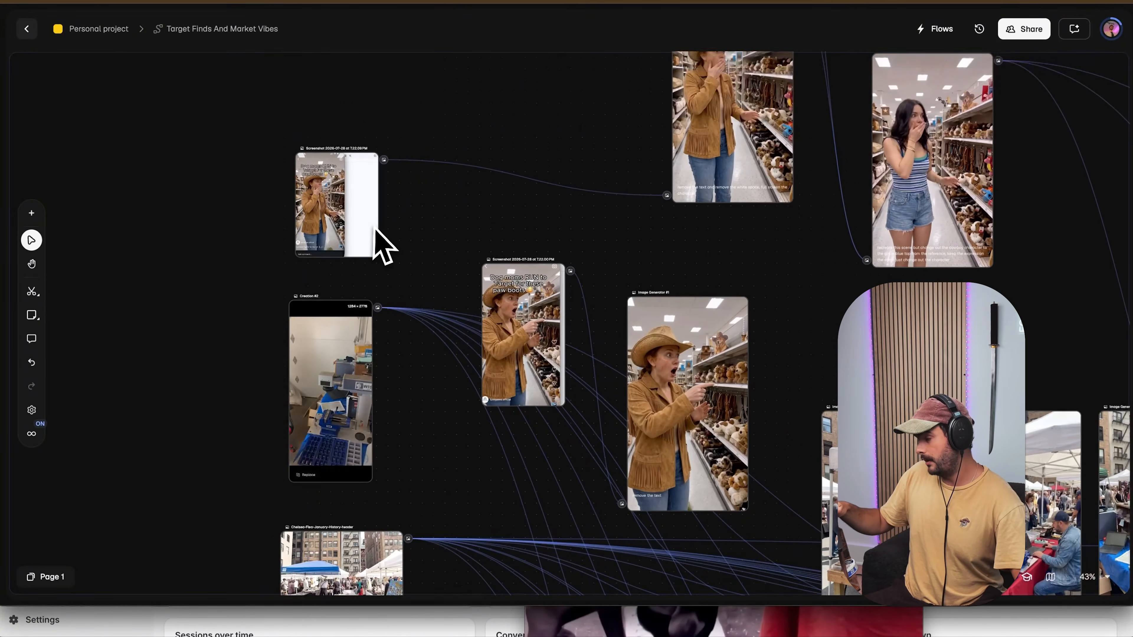
scroll(375, 225, "up", 2)
scroll(374, 226, "up", 3)
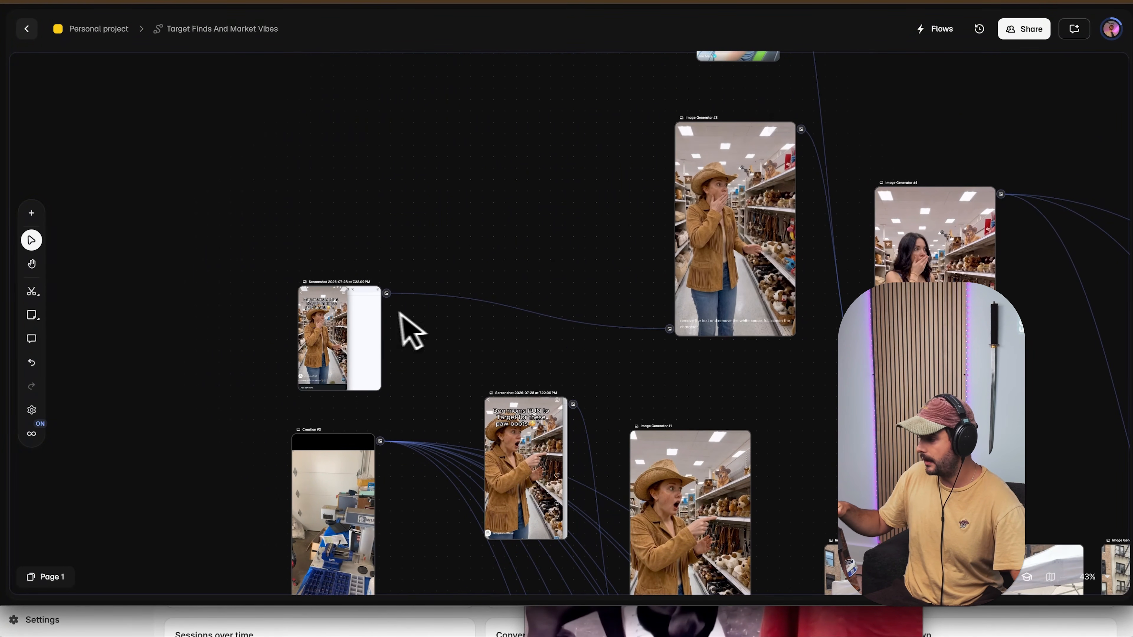
scroll(402, 353, "up", 5)
scroll(392, 347, "right", 2)
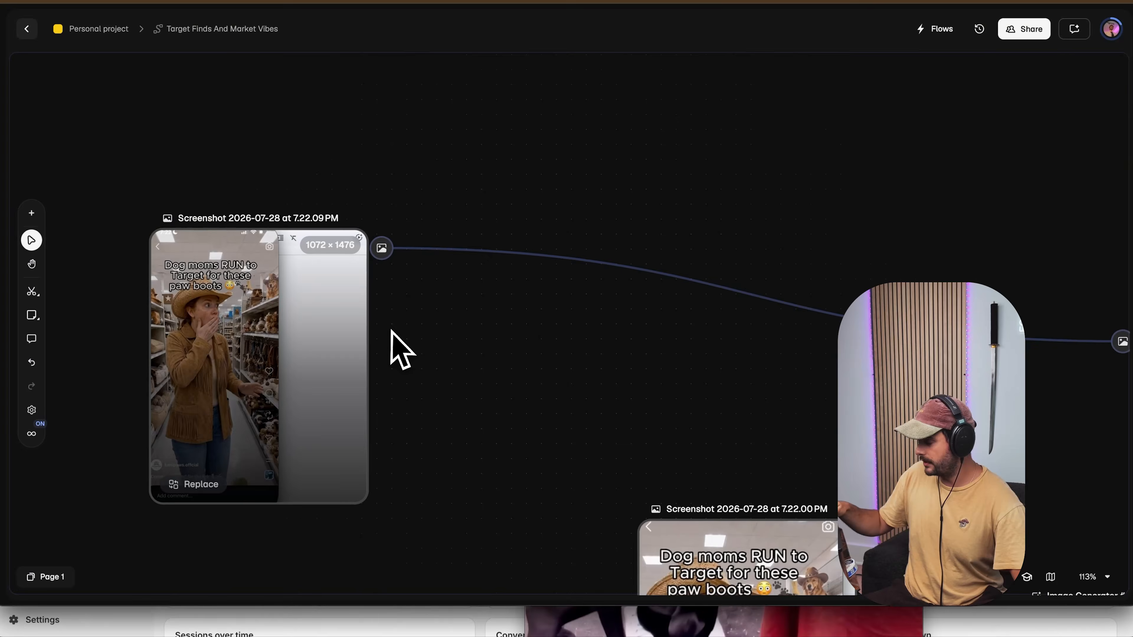
scroll(388, 346, "left", 3)
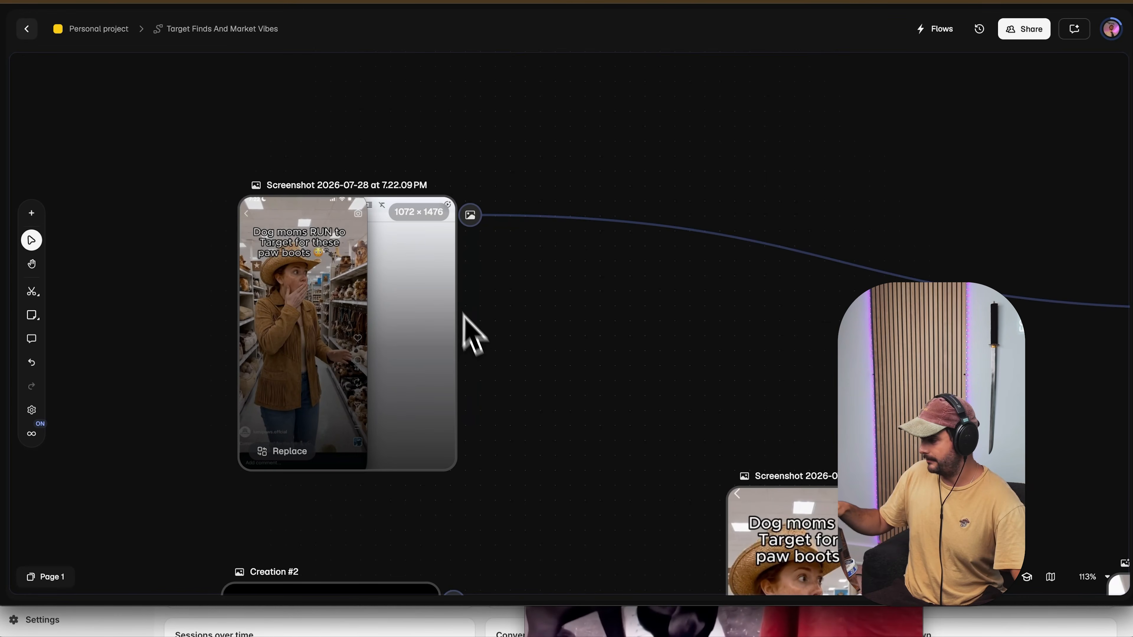
scroll(454, 355, "up", 15)
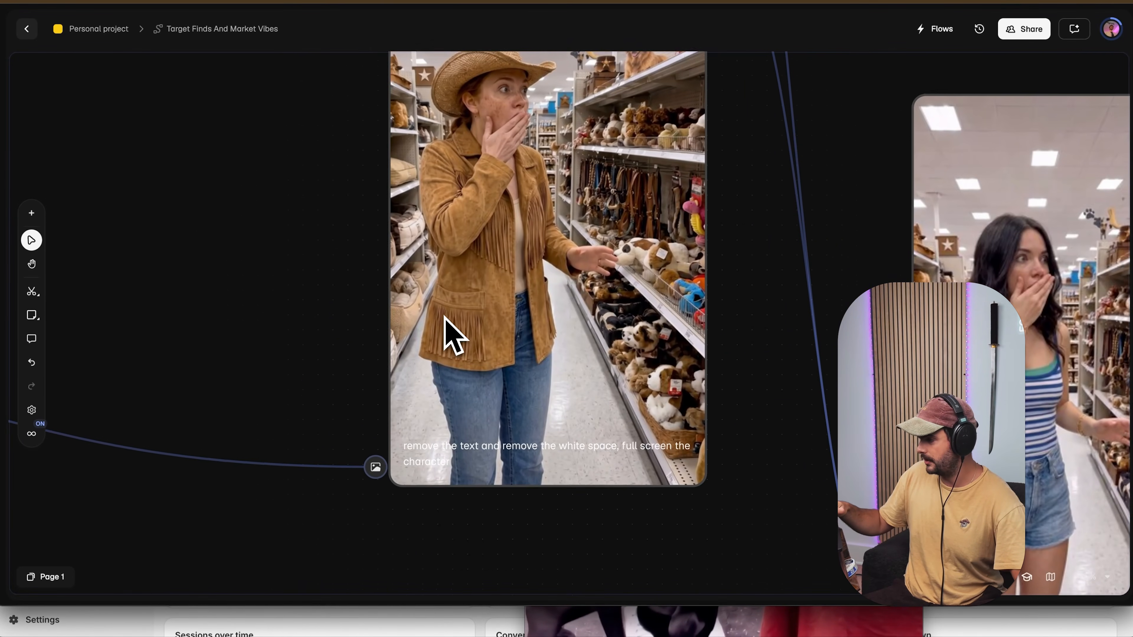
scroll(412, 366, "left", 10)
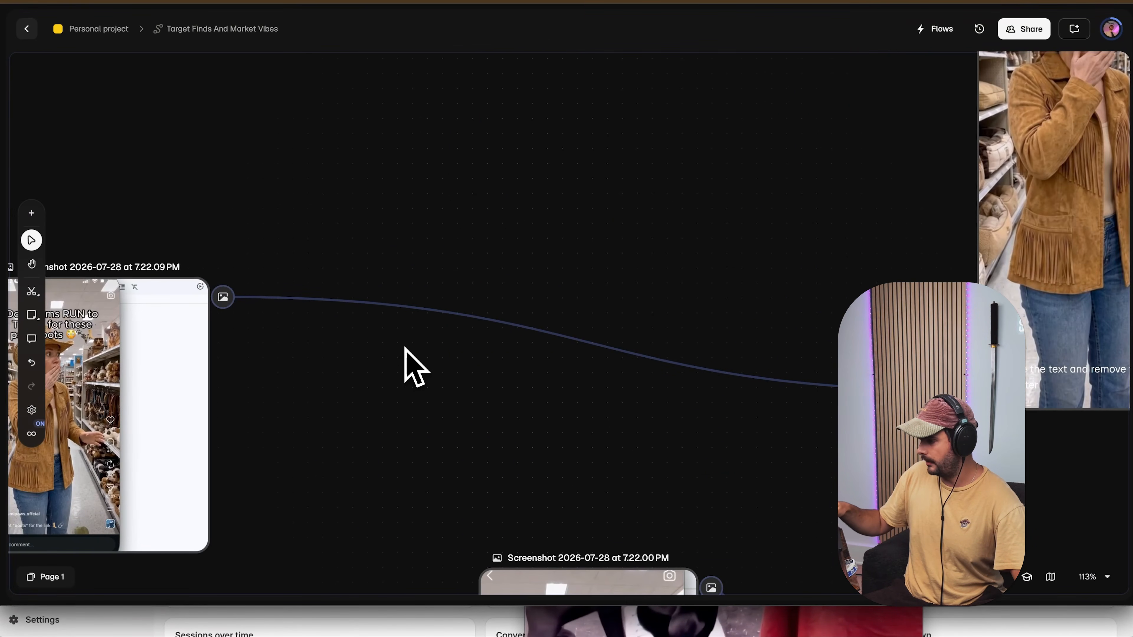
Branch a new Image Generator node off the 7.22.09 PM screenshot and begin editing its prompt.
left_click_drag(464, 245, 498, 241)
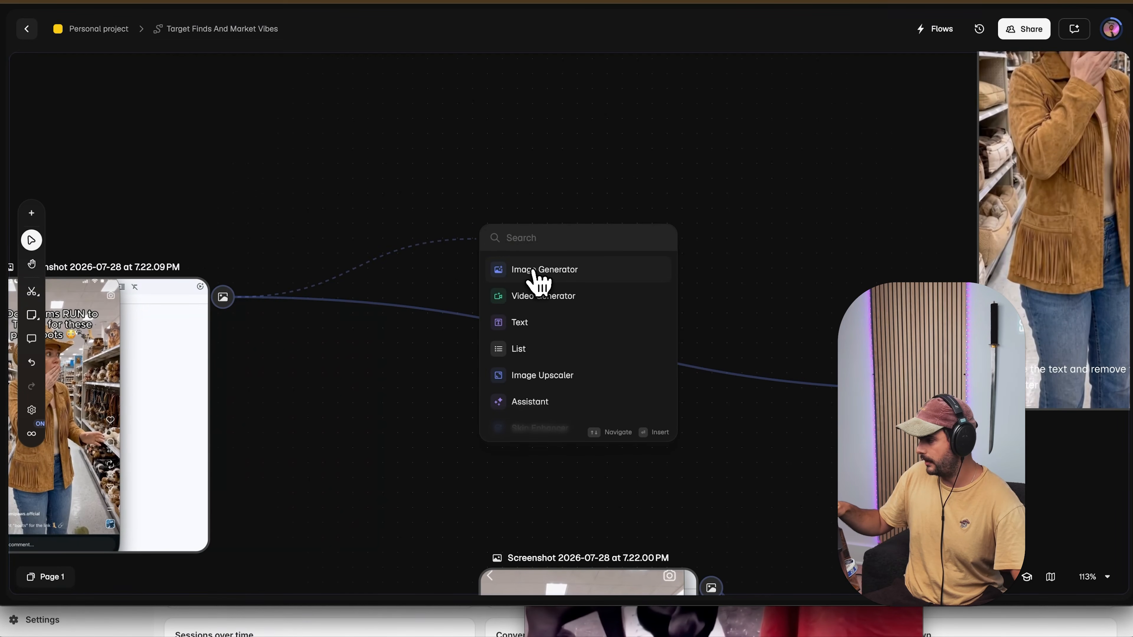
left_click(531, 278)
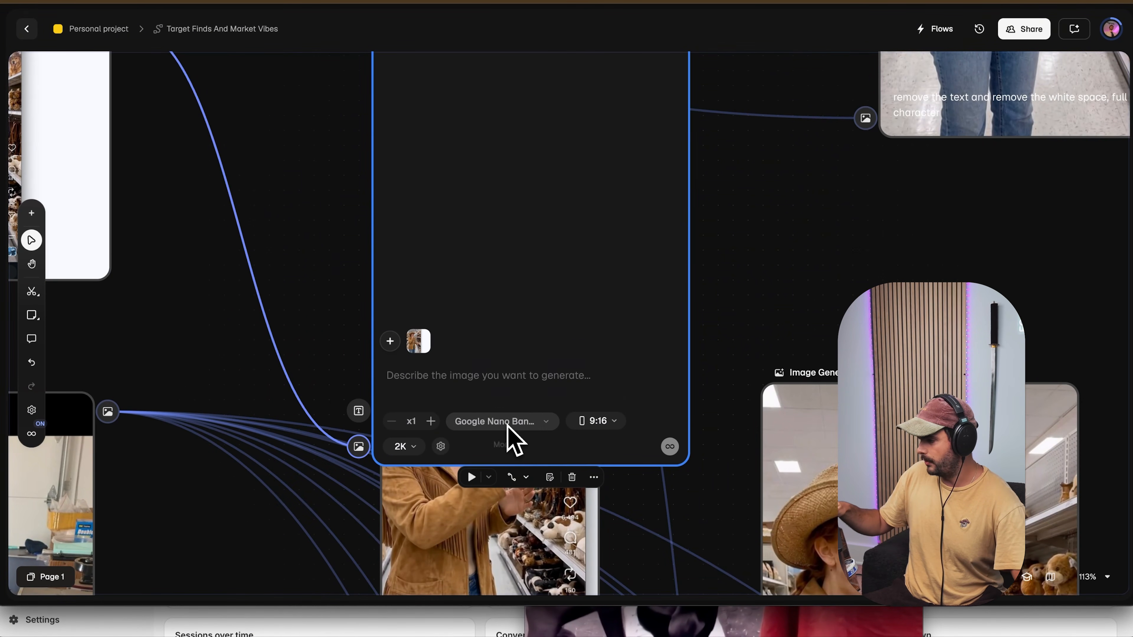
left_click(506, 426)
left_click(400, 394)
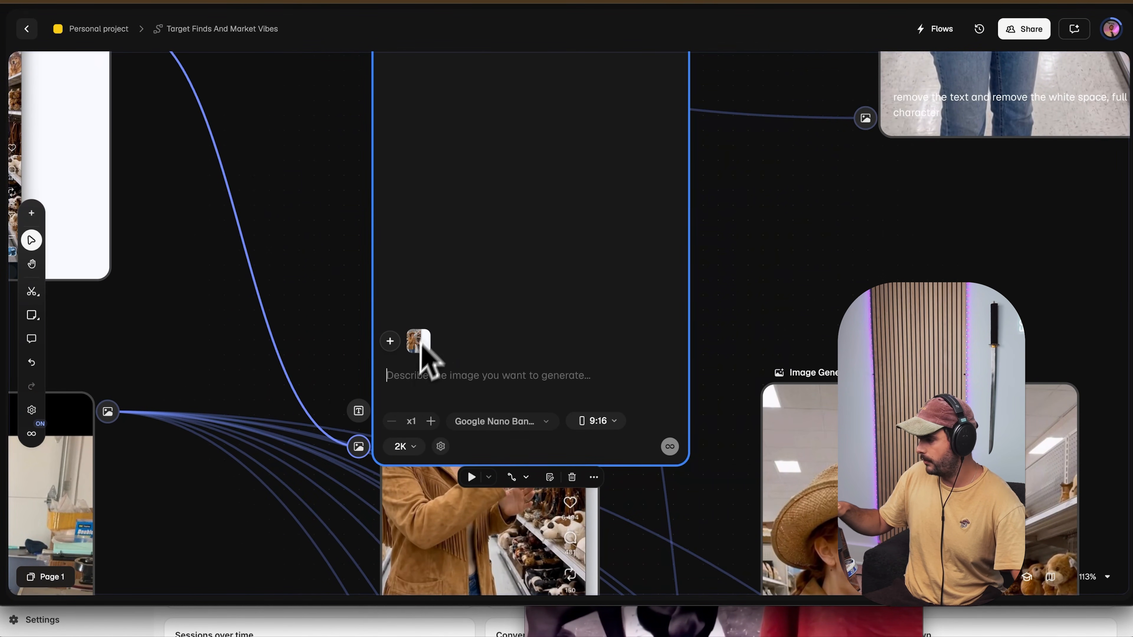
Delete the newly added empty Image Generator node.
scroll(421, 349, "up", 7)
left_click(293, 224)
left_click(369, 232)
key("BackSpace")
Examine the prompt and settings of the Image Generator that cleans up the 7.22.09 PM screenshot.
scroll(374, 234, "right", 8)
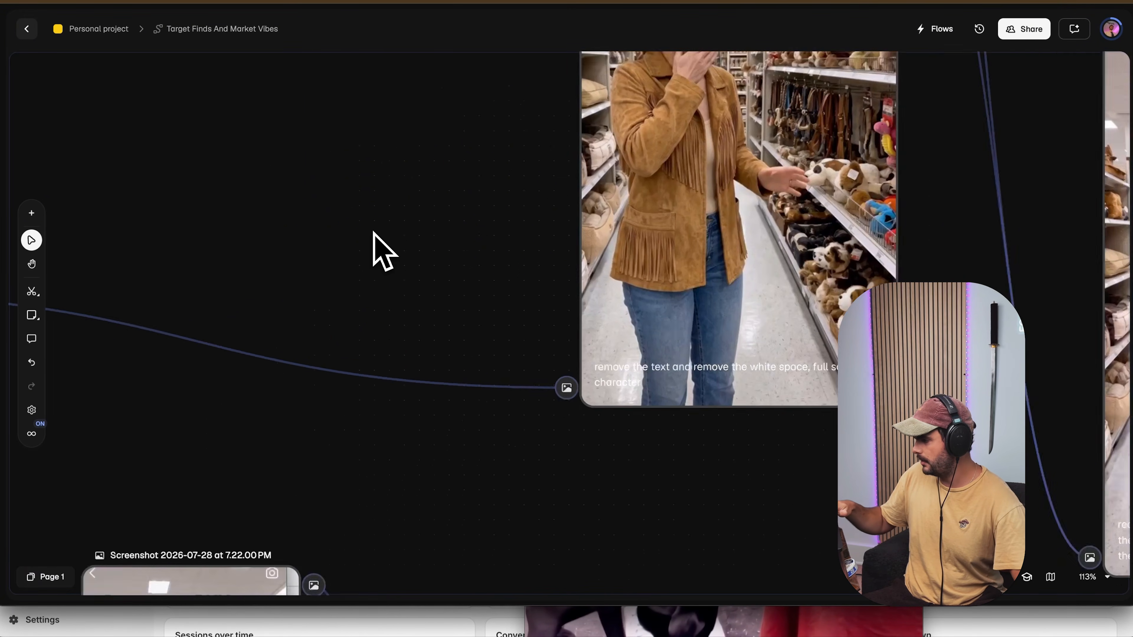
left_click(528, 381)
left_click(488, 346)
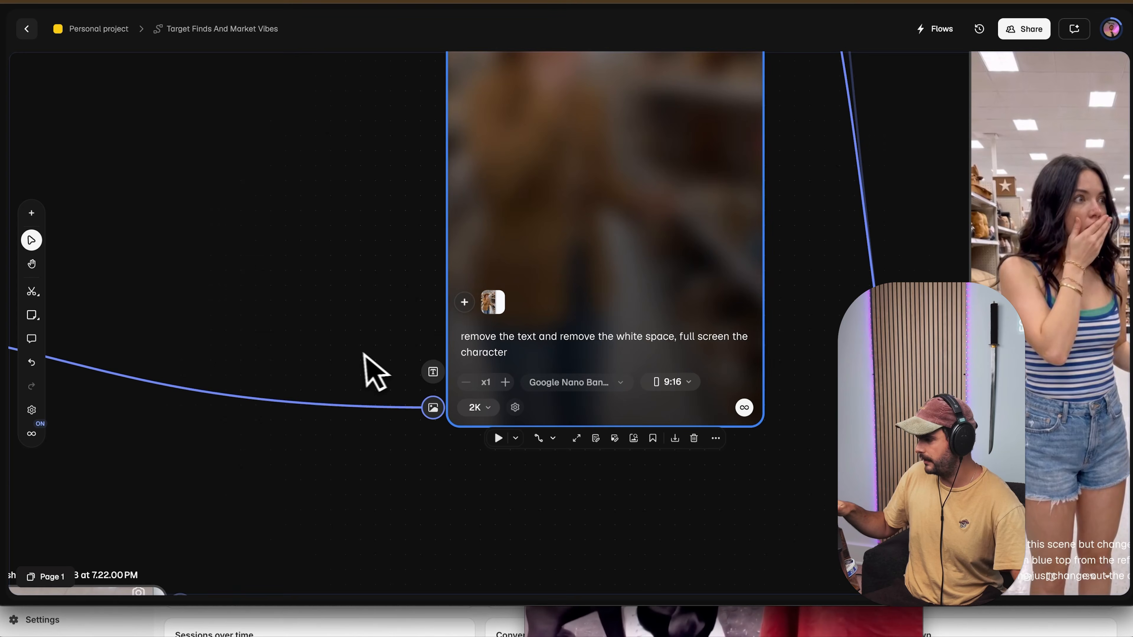
left_click(362, 372)
scroll(368, 371, "down", 5)
scroll(530, 253, "down", 3)
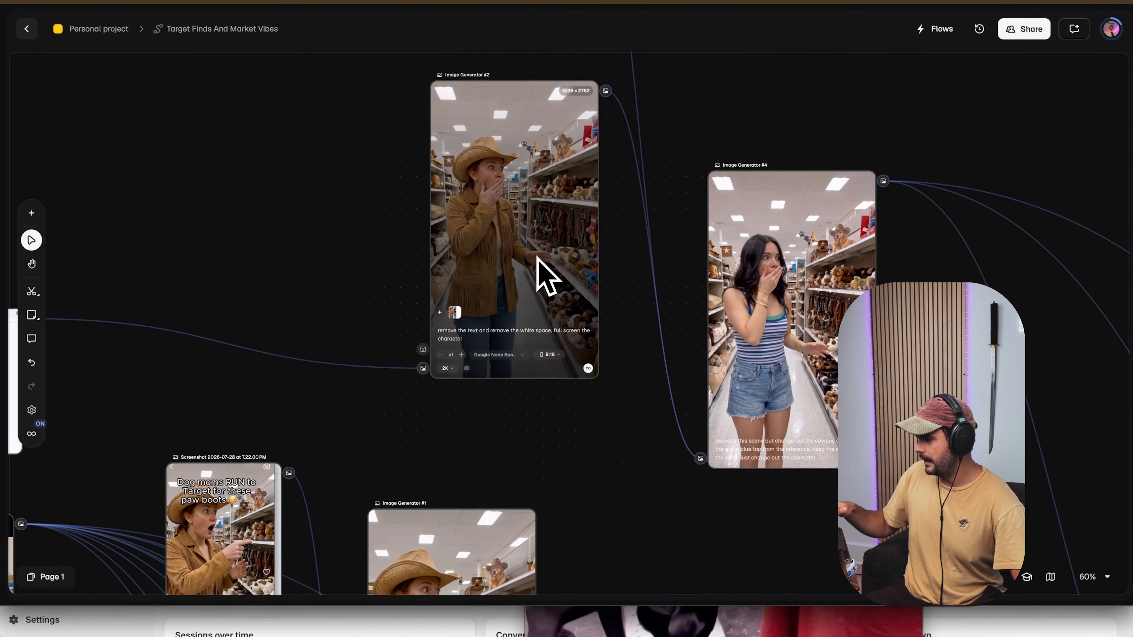
Rearrange the two store-aisle nodes so Image Generator #4 sits close beside Image Generator #2 at nearly the same height.
scroll(537, 257, "up", 4)
scroll(537, 257, "down", 3)
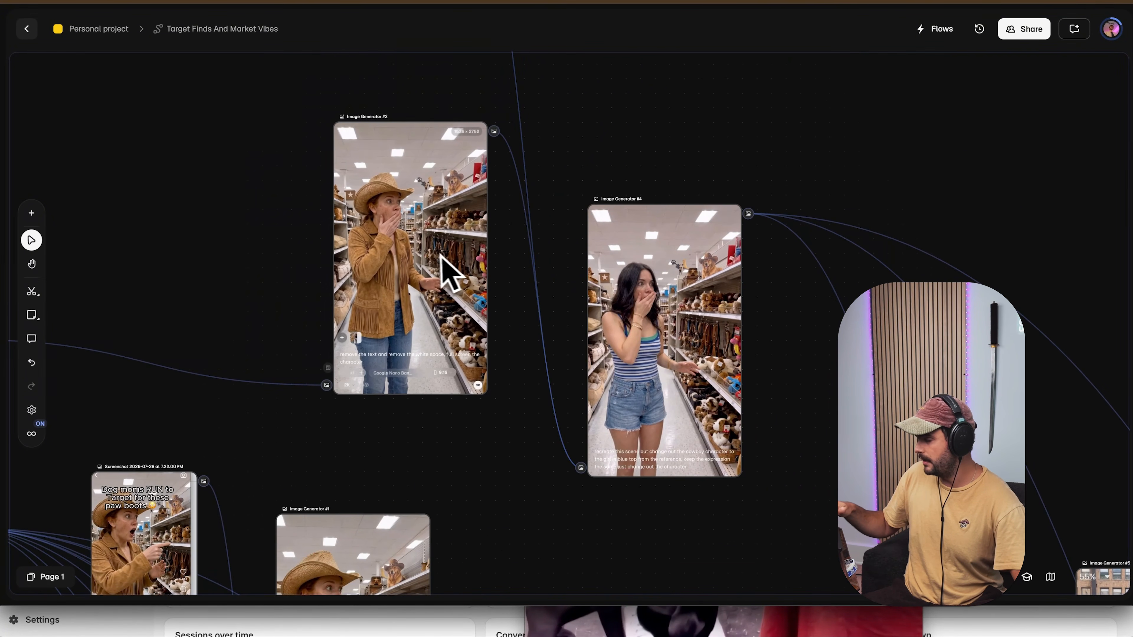
scroll(458, 296, "up", 2)
scroll(457, 296, "left", 2)
left_click_drag(457, 296, 405, 321)
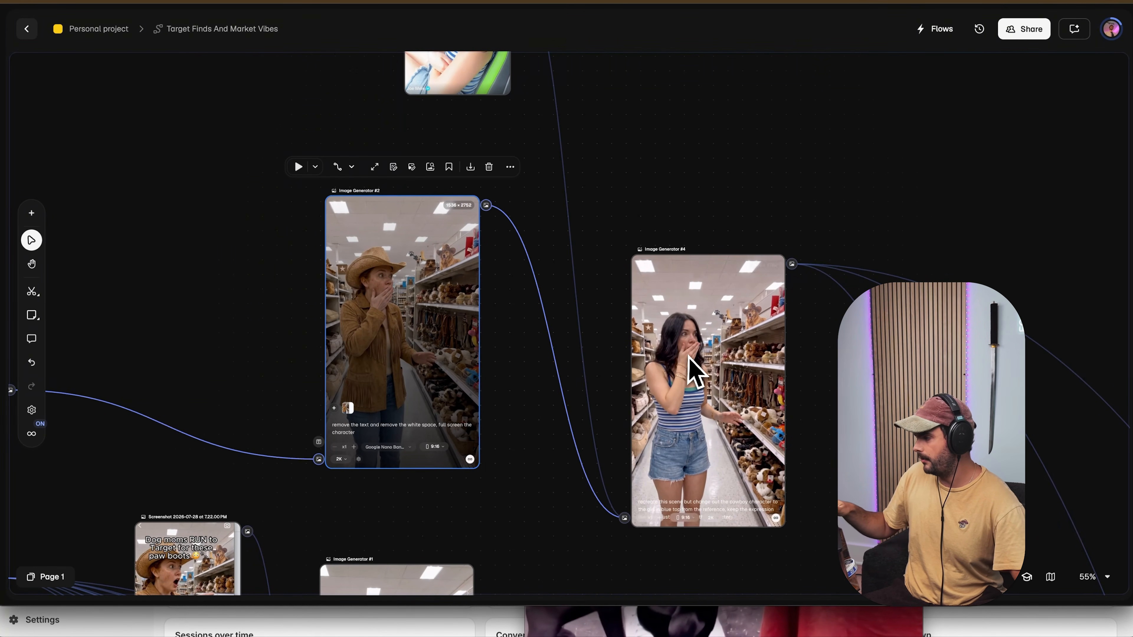
left_click_drag(687, 357, 631, 305)
left_click(797, 351)
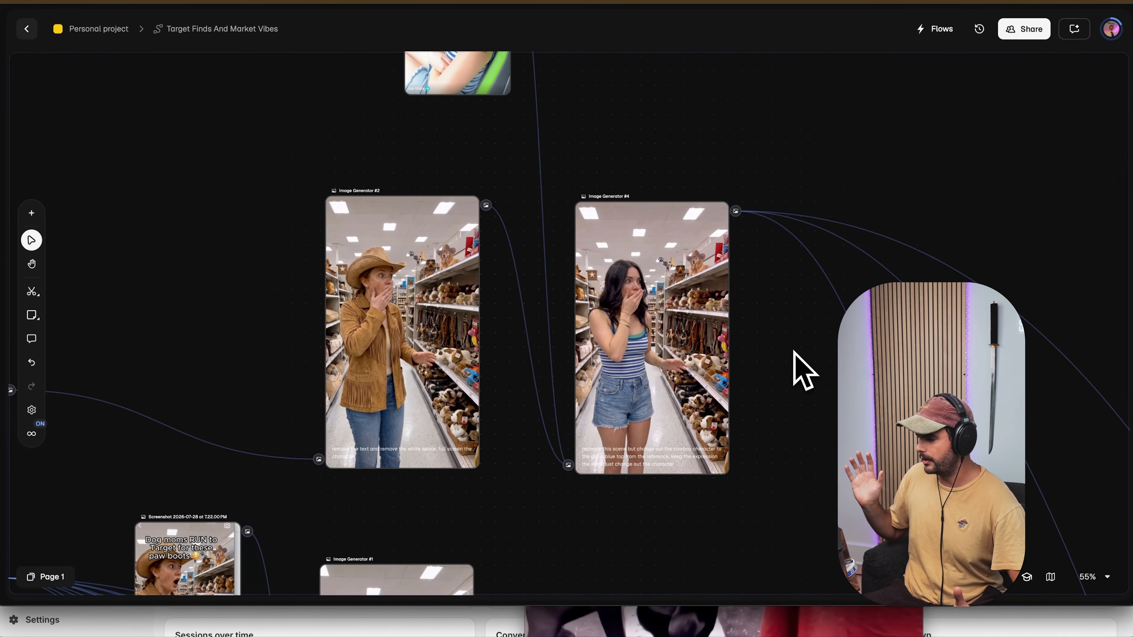
Examine the 7.32.21 PM reference photo of the girl in the car and the character-swap prompt in Image Generator #4.
scroll(793, 351, "up", 1)
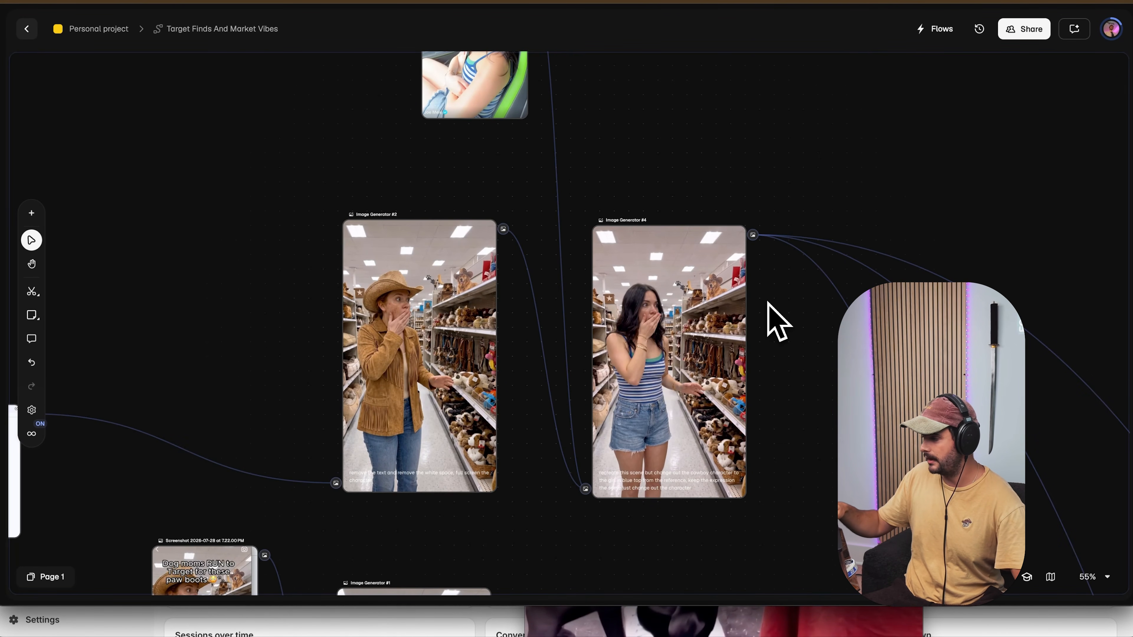
scroll(776, 319, "up", 3)
scroll(561, 250, "up", 5)
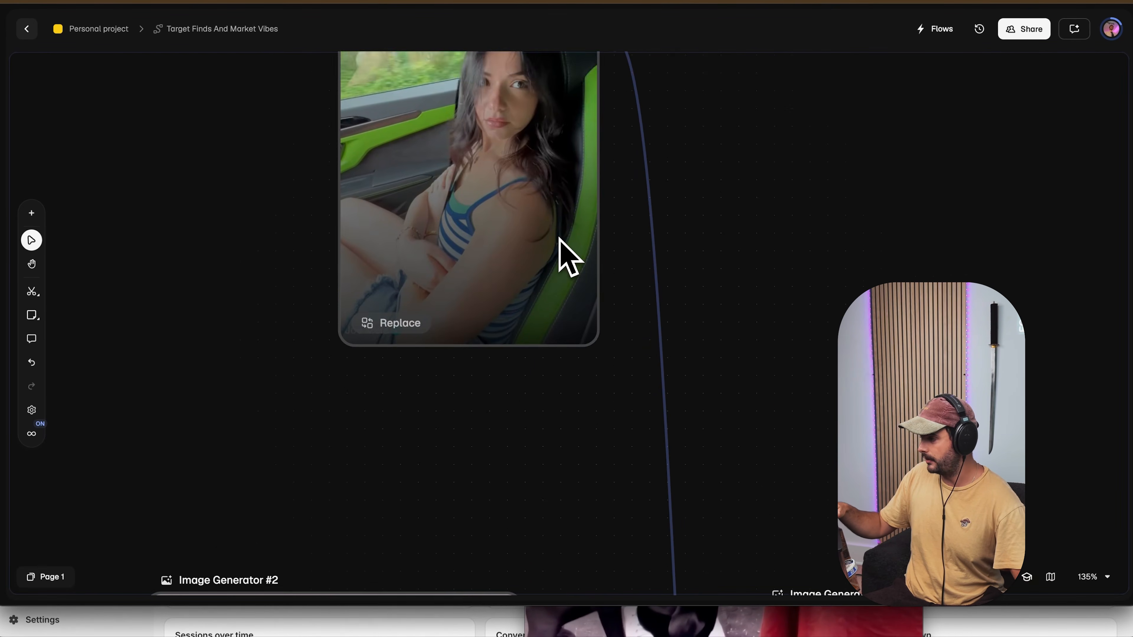
scroll(559, 239, "up", 3)
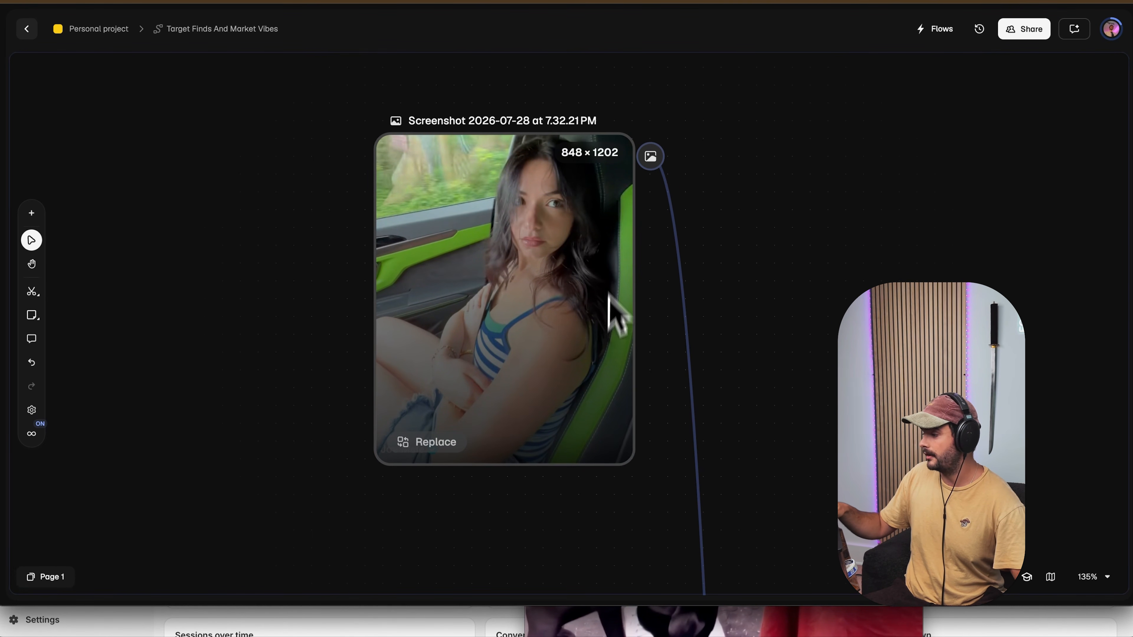
scroll(624, 315, "down", 5)
scroll(579, 290, "down", 10)
scroll(595, 340, "right", 3)
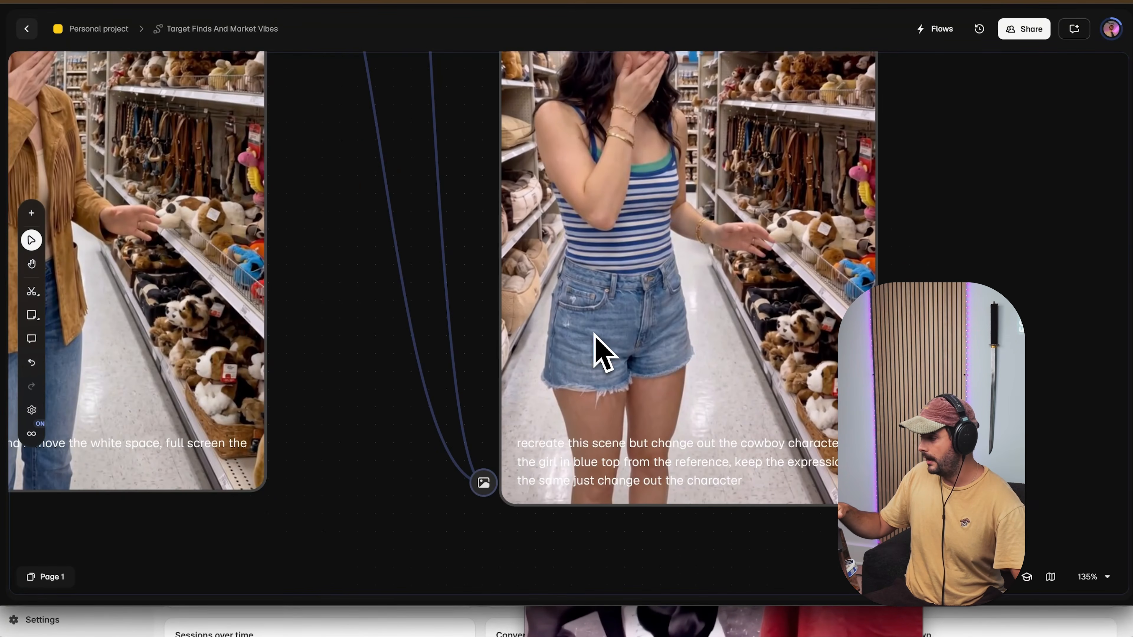
mouse_move(597, 419)
scroll(599, 421, "down", 5)
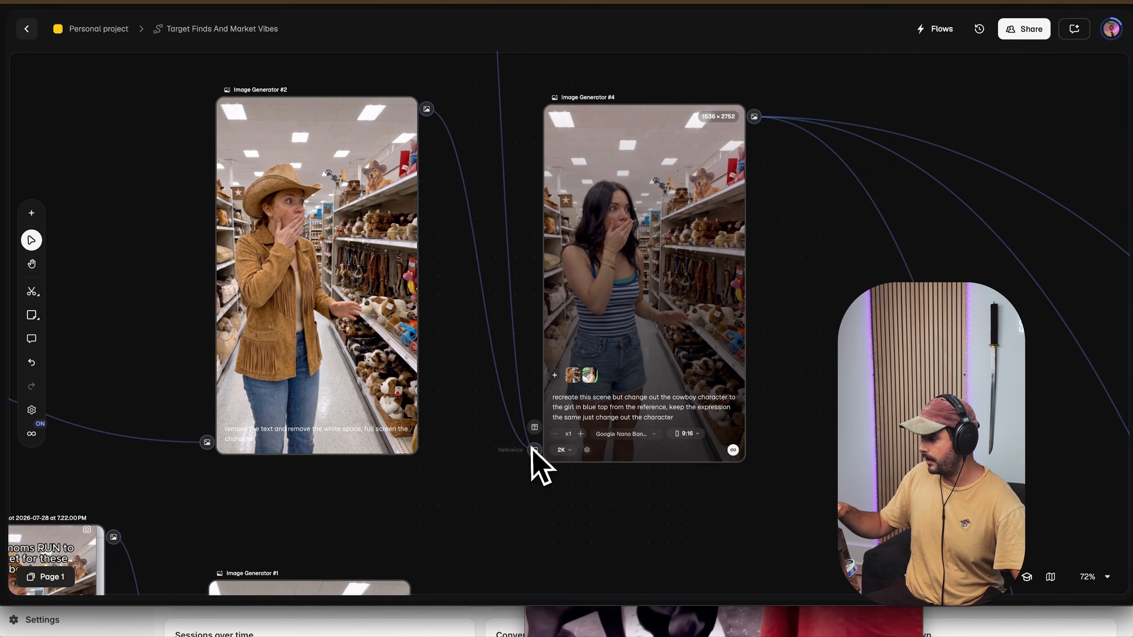
Trace how Image Generator #2 and the girl's reference photo feed Image Generator #4, and review its prompt and result.
left_click_drag(426, 108, 475, 234)
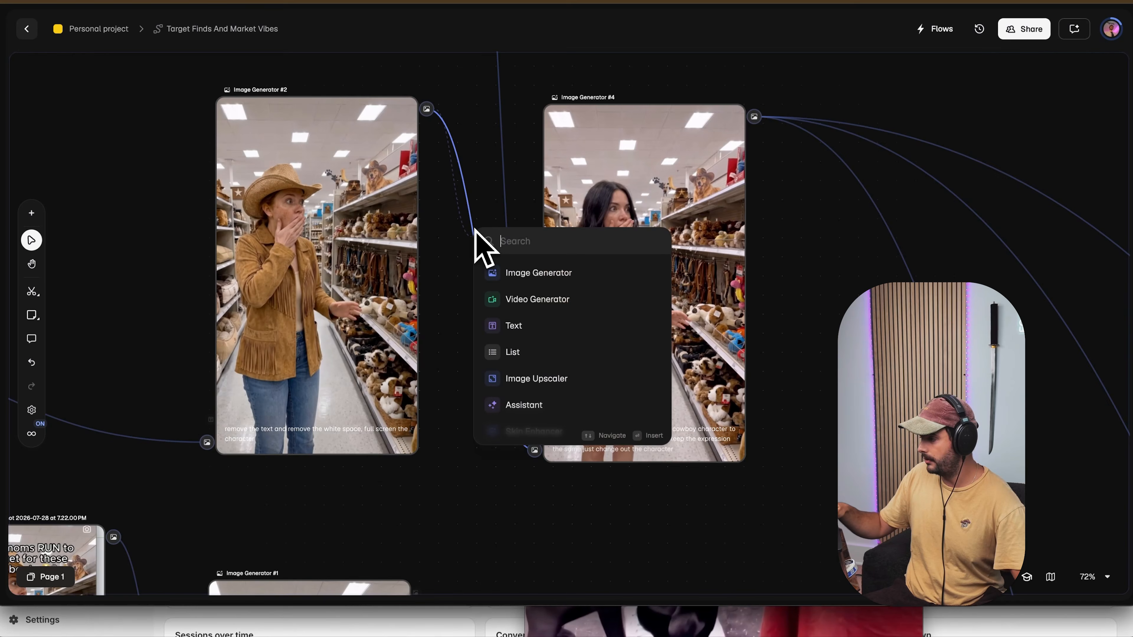
left_click(443, 315)
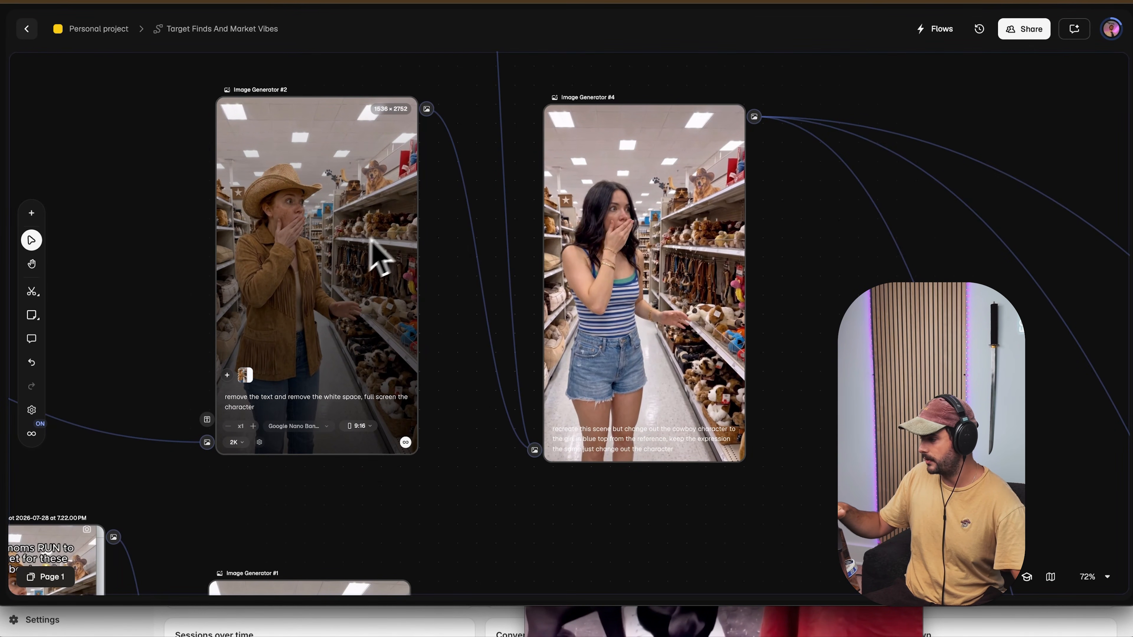
scroll(463, 273, "up", 6)
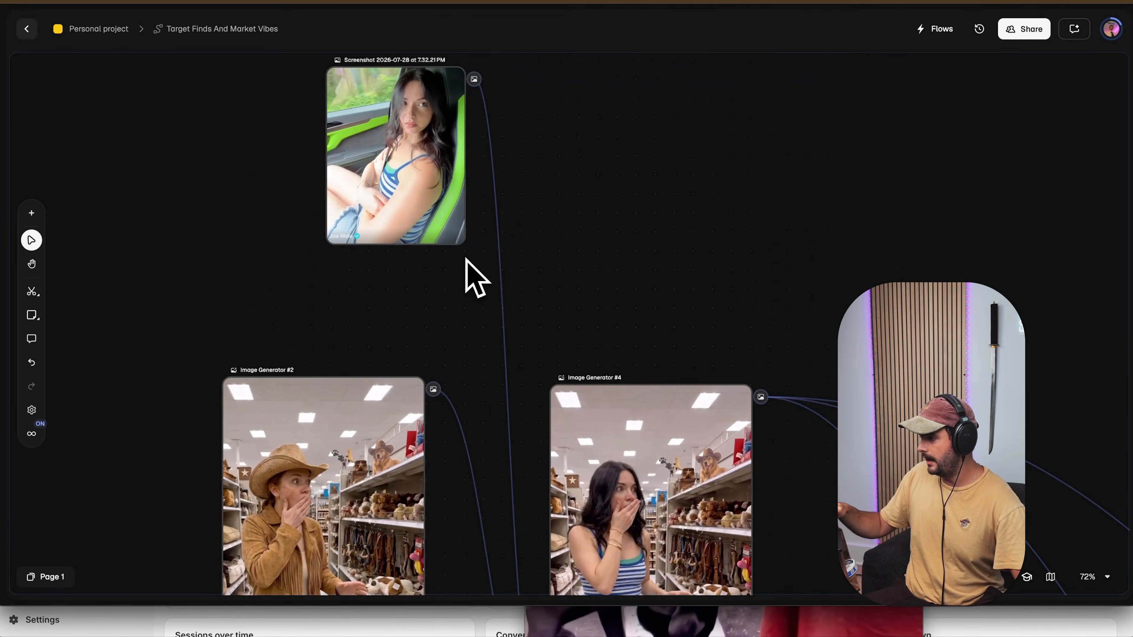
scroll(430, 201, "down", 6)
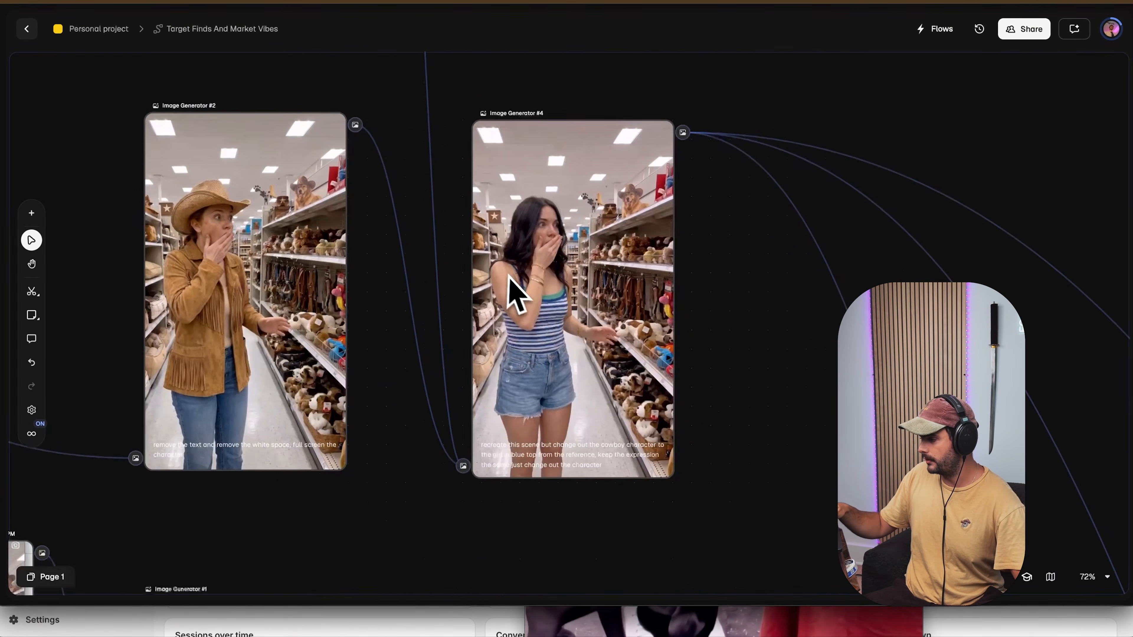
scroll(529, 379, "up", 5)
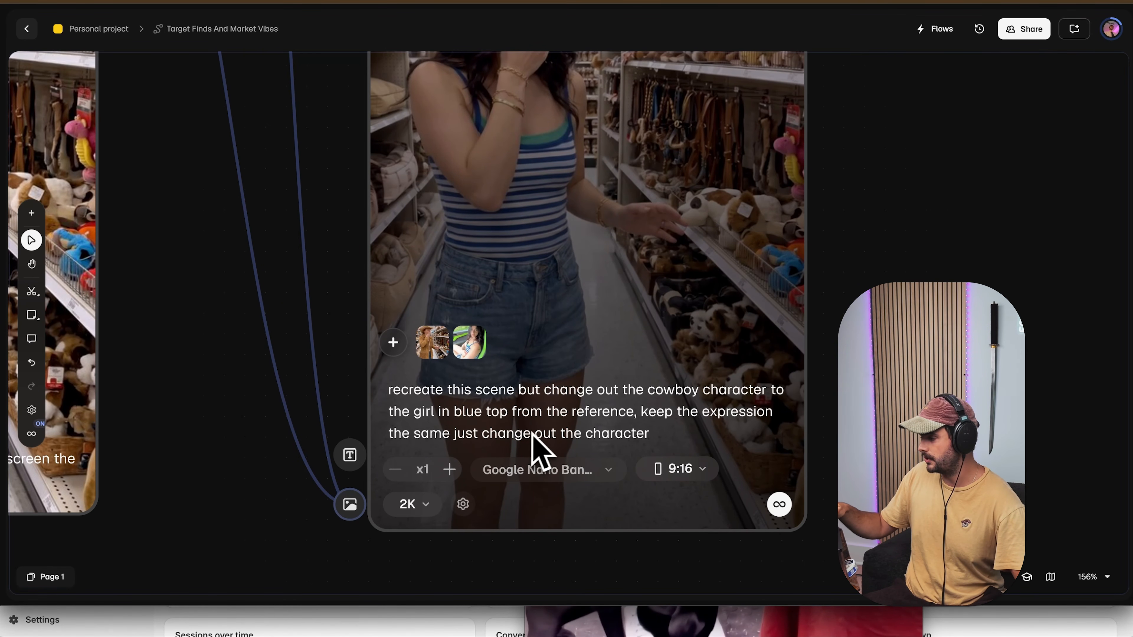
scroll(536, 441, "down", 6)
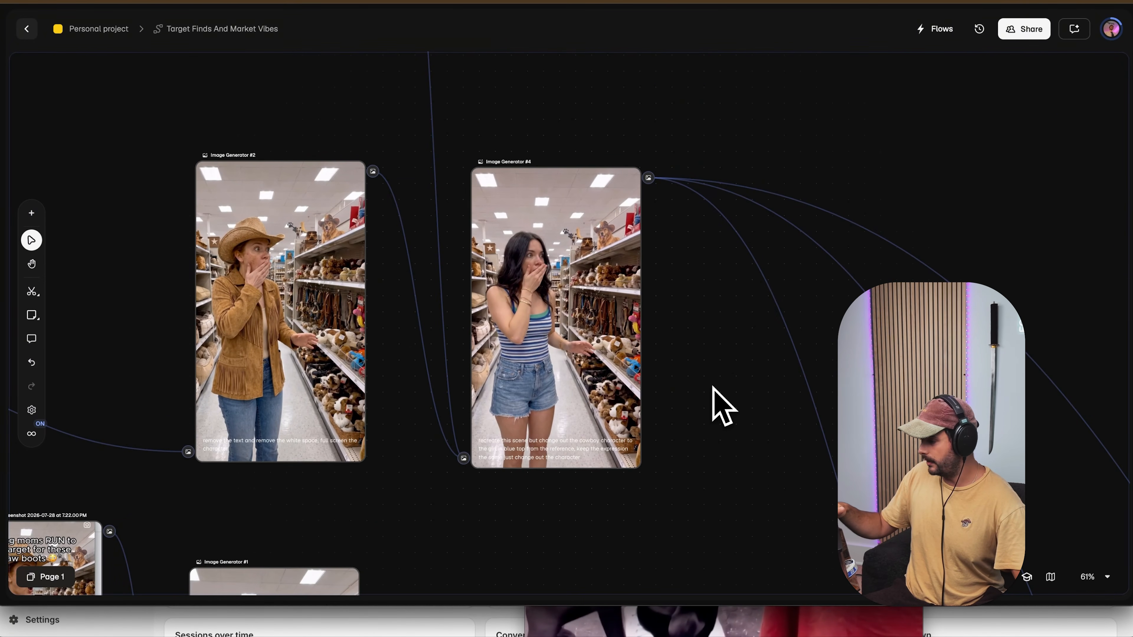
scroll(720, 404, "down", 5)
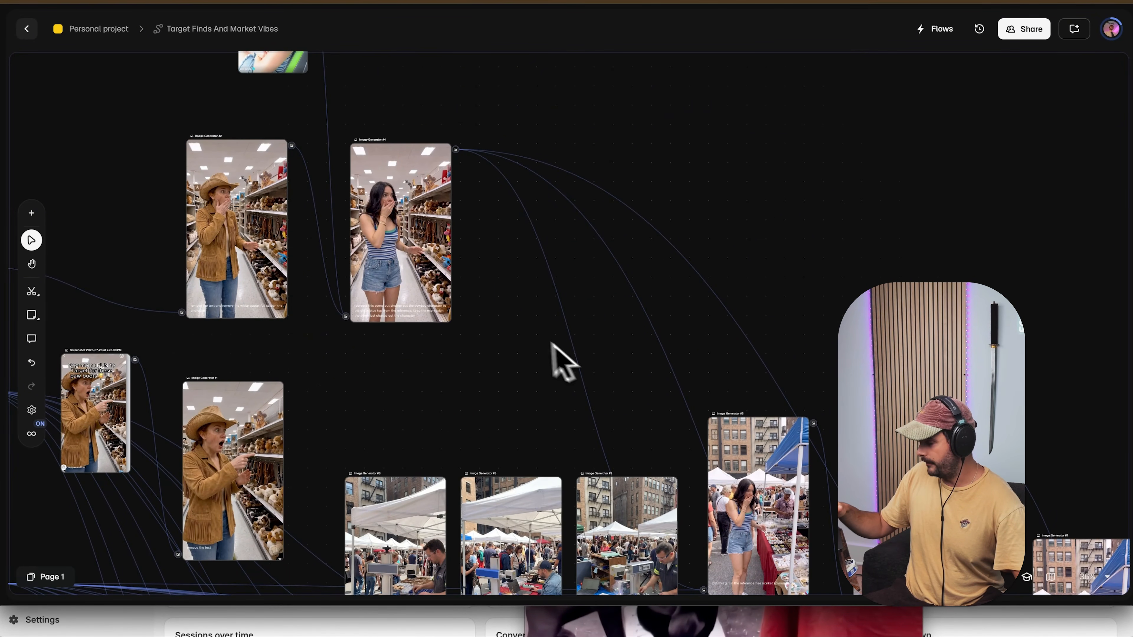
scroll(527, 331, "down", 3)
scroll(527, 331, "up", 3)
scroll(315, 215, "up", 6)
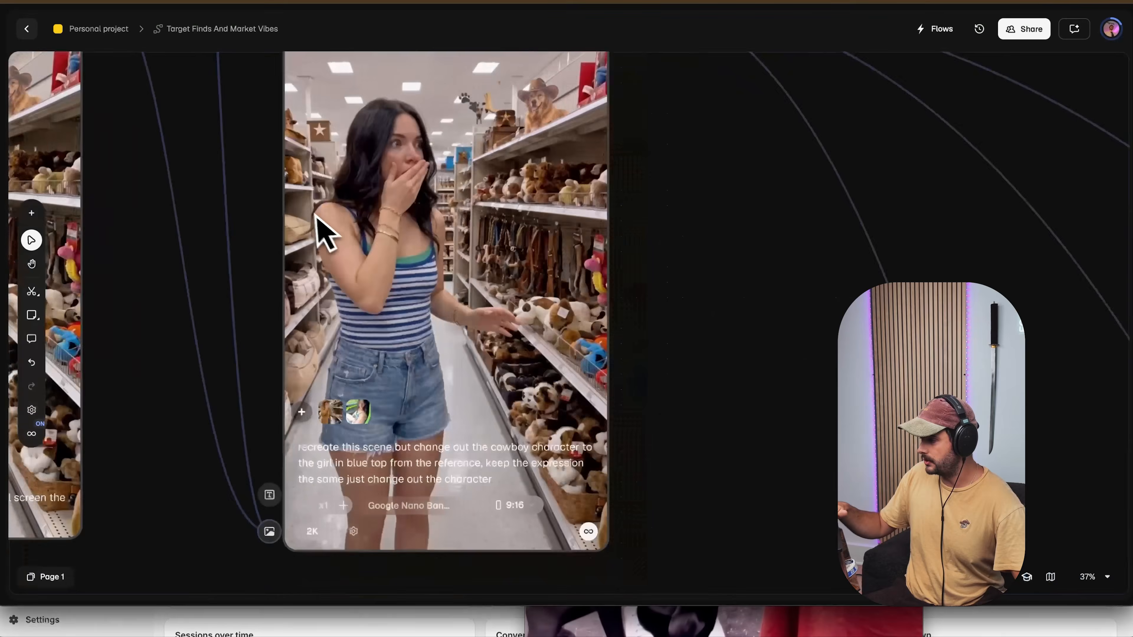
scroll(314, 216, "up", 2)
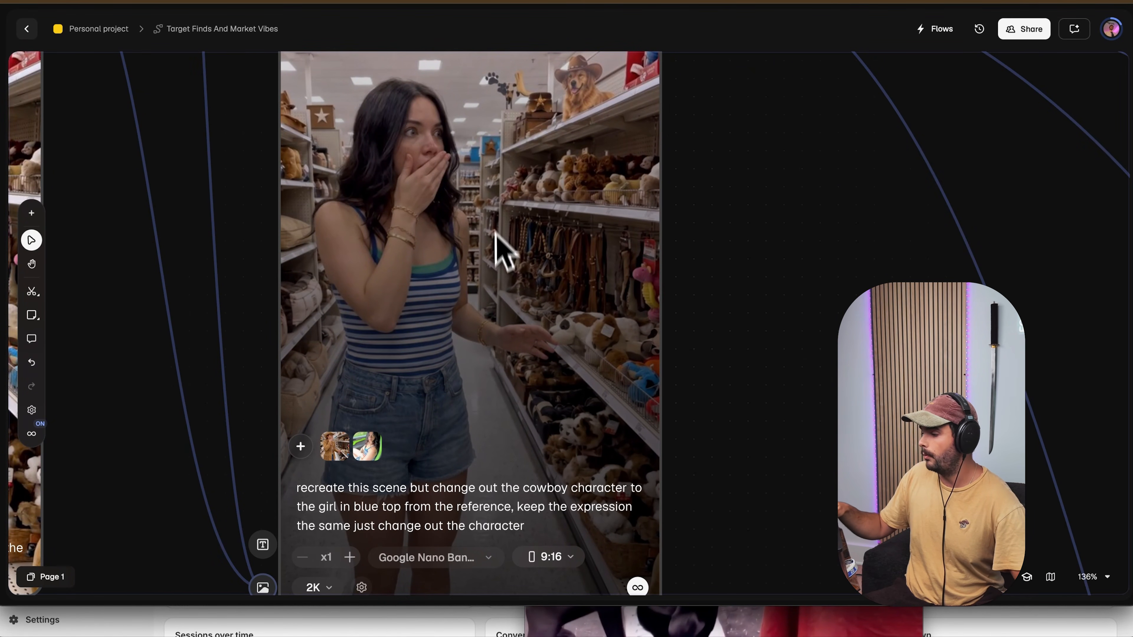
Move Image Generator #5, the girl at the flea market, up beside Image Generator #4.
scroll(524, 263, "down", 5)
scroll(650, 392, "down", 5)
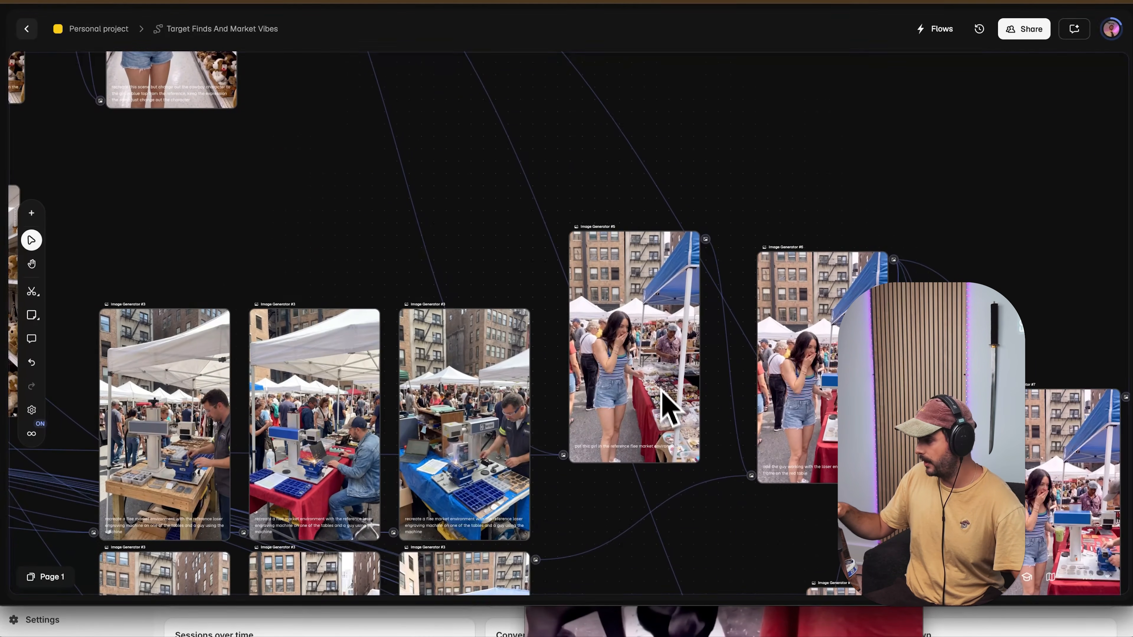
left_click_drag(653, 360, 591, 111)
scroll(591, 111, "up", 5)
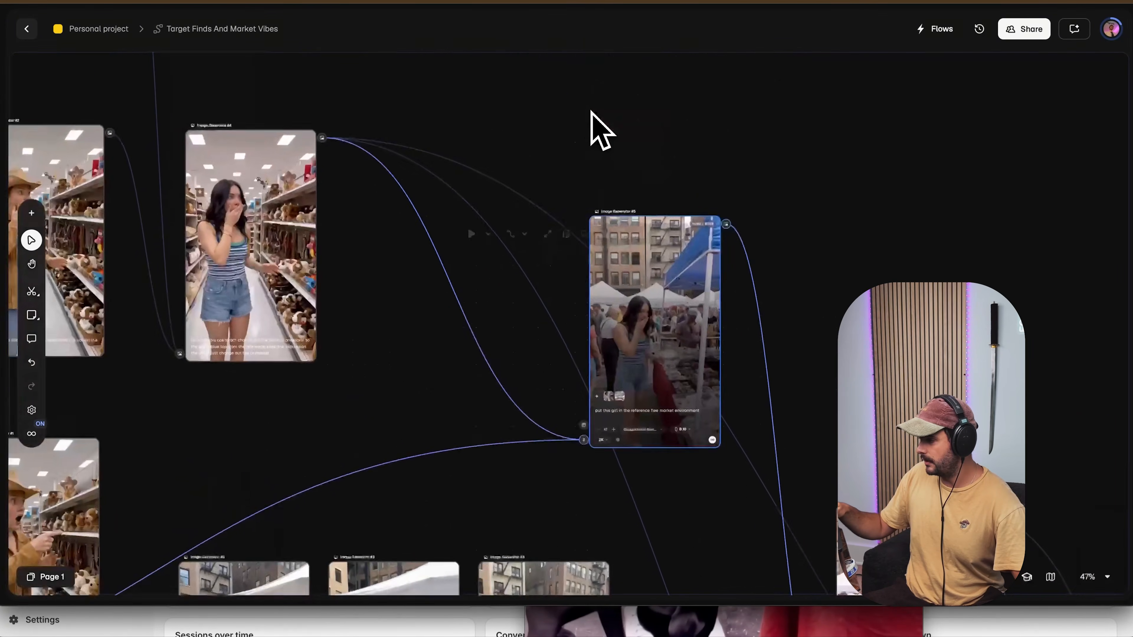
left_click_drag(669, 374, 538, 295)
scroll(523, 375, "down", 3)
scroll(523, 375, "left", 3)
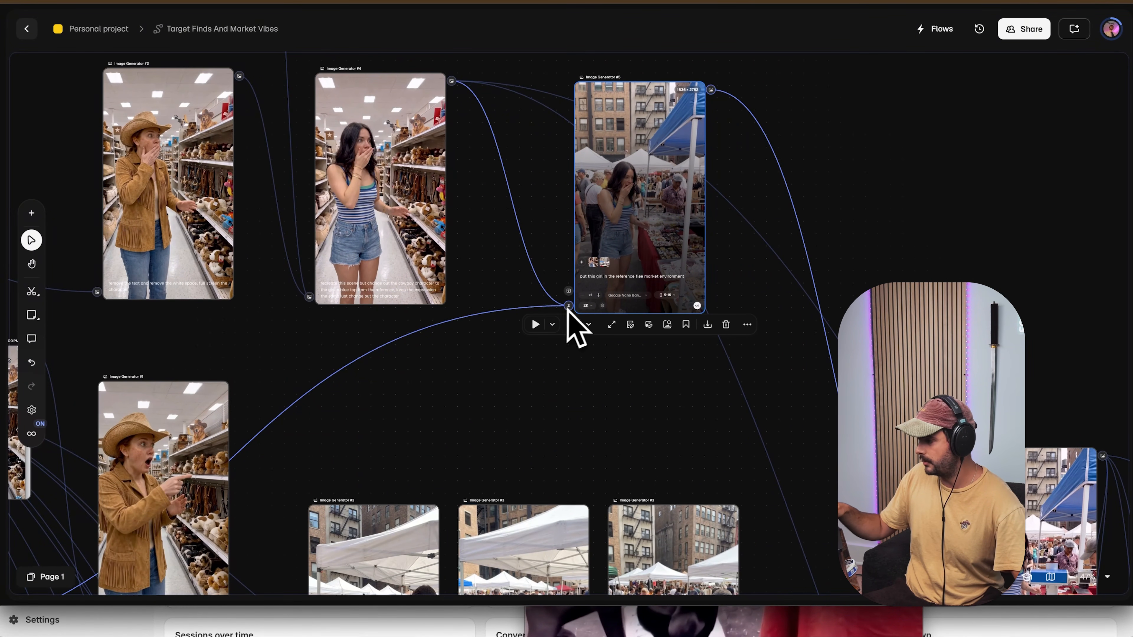
Trace the flea market reference feeding Image Generator #5, and reload the page to restore the node's blank preview.
scroll(433, 413, "down", 10)
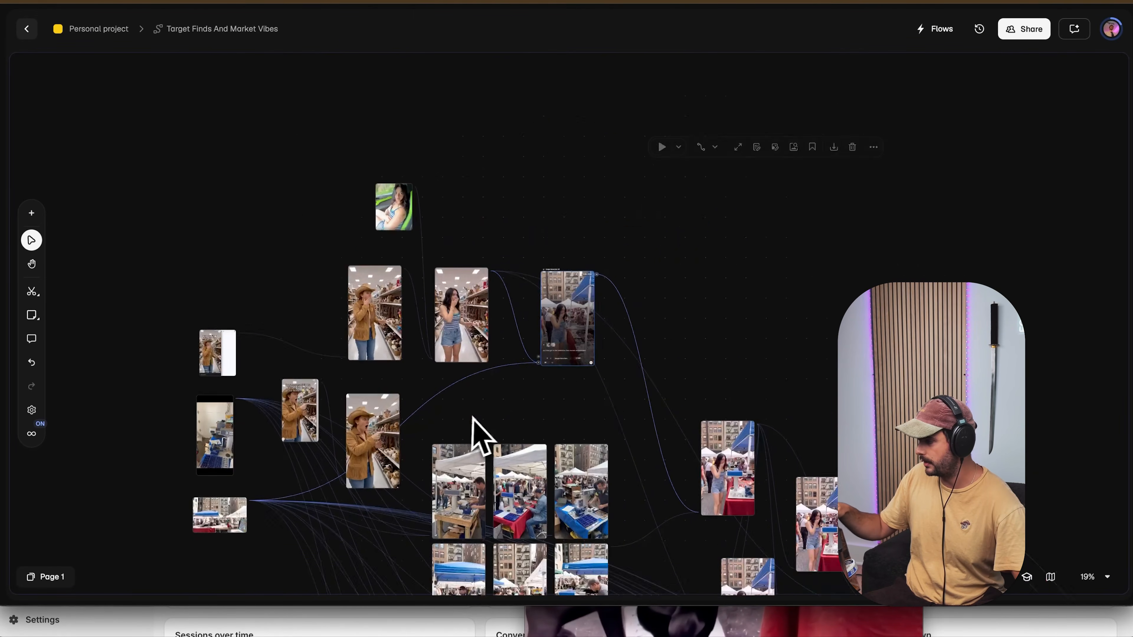
scroll(520, 392, "up", 20)
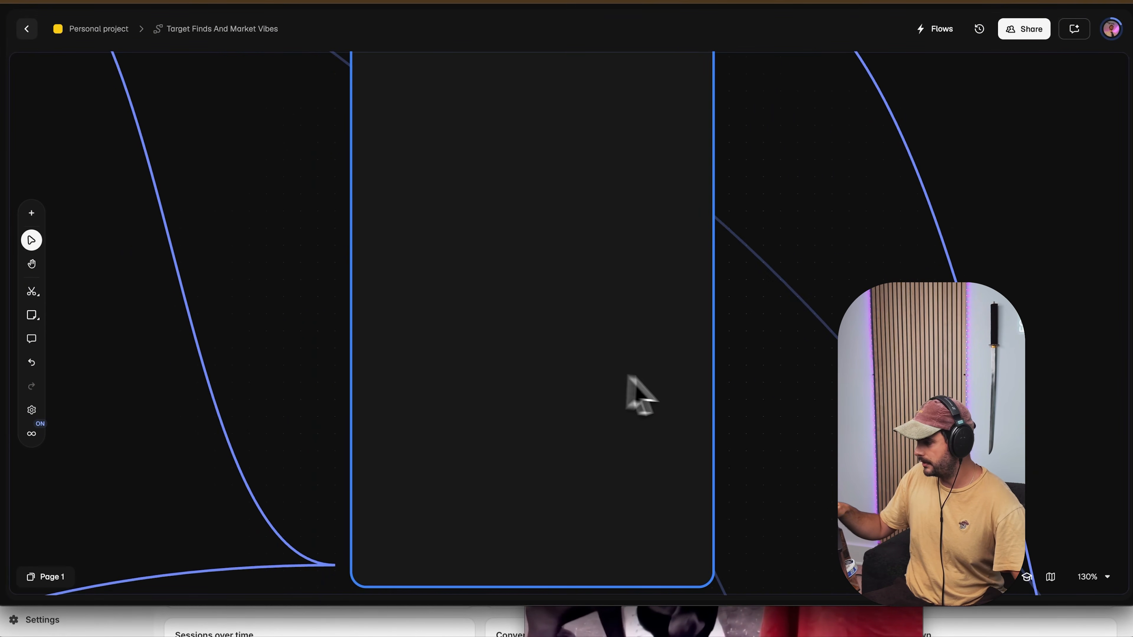
scroll(690, 385, "down", 7)
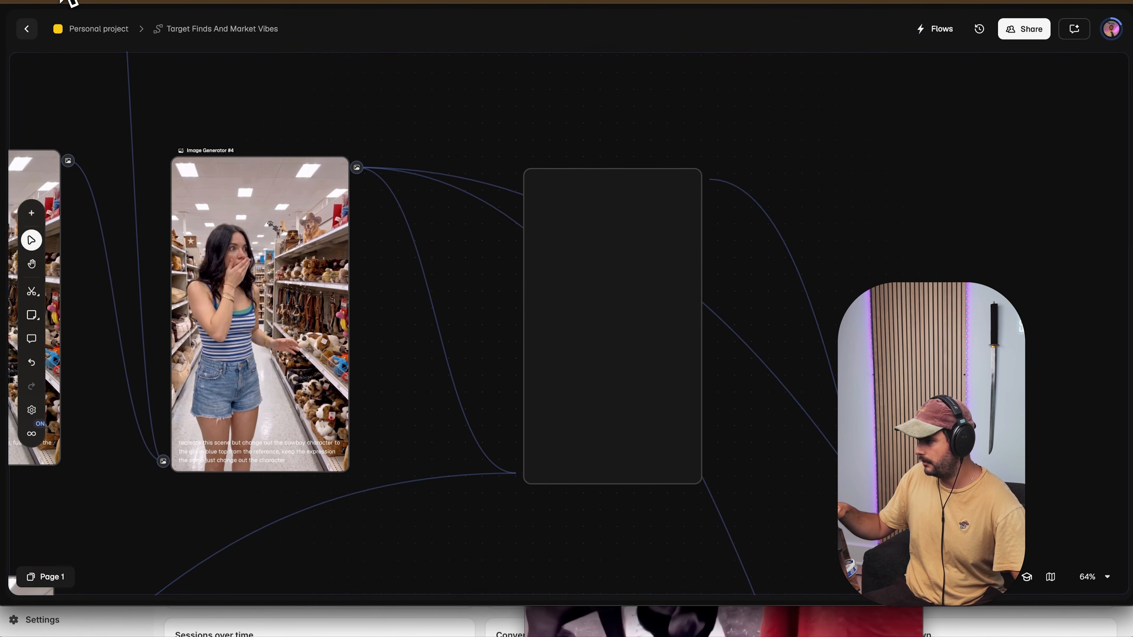
key("super+r")
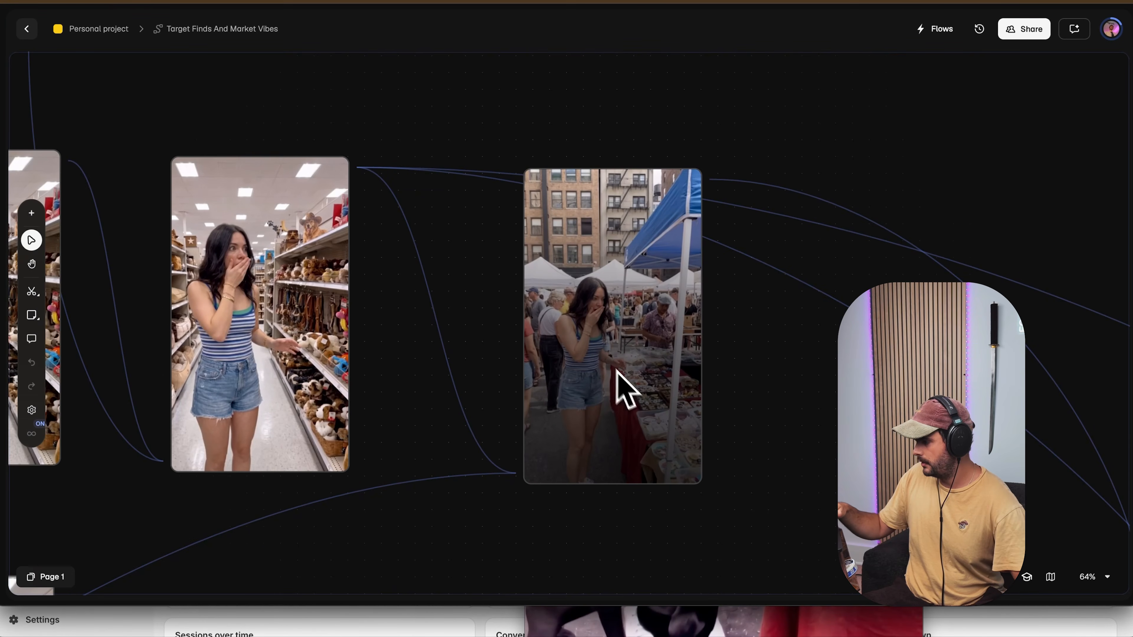
Examine the prompt, reference images, model and resolution of Image Generator #5, which places the girl in the flea market.
scroll(620, 379, "up", 7)
left_click(655, 467)
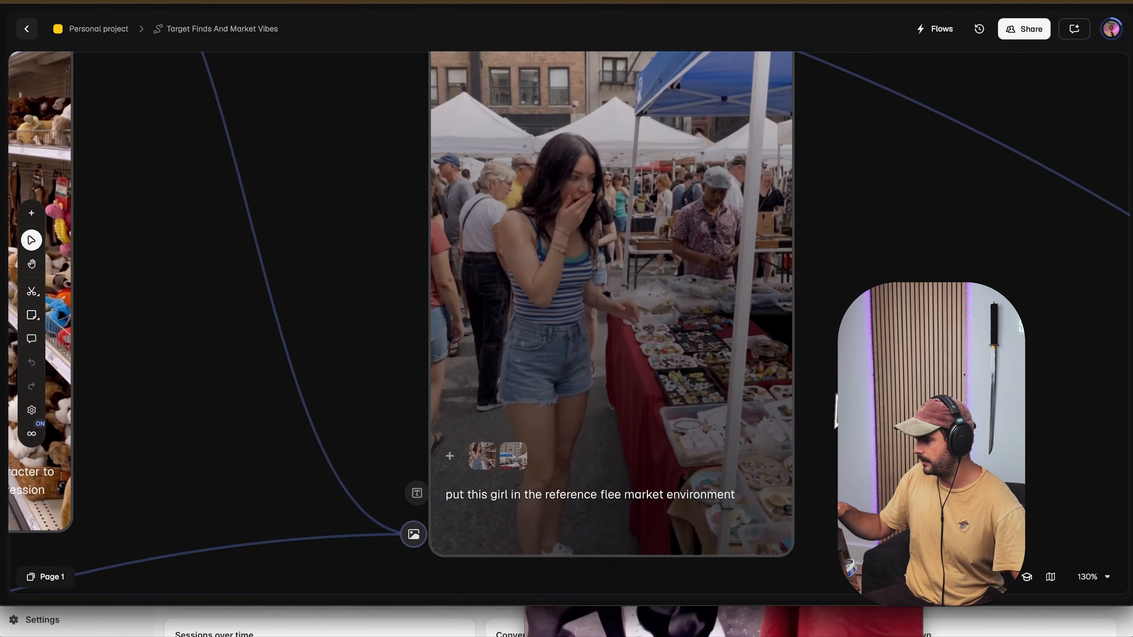
scroll(844, 387, "down", 7)
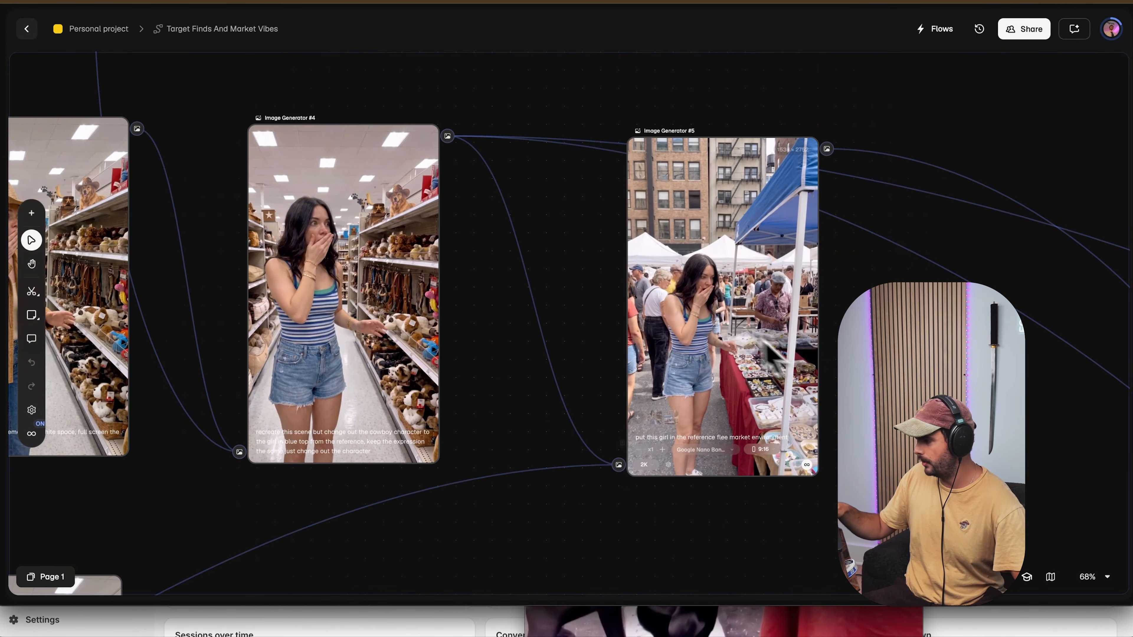
scroll(695, 430, "right", 3)
scroll(695, 430, "up", 3)
scroll(700, 416, "down", 1)
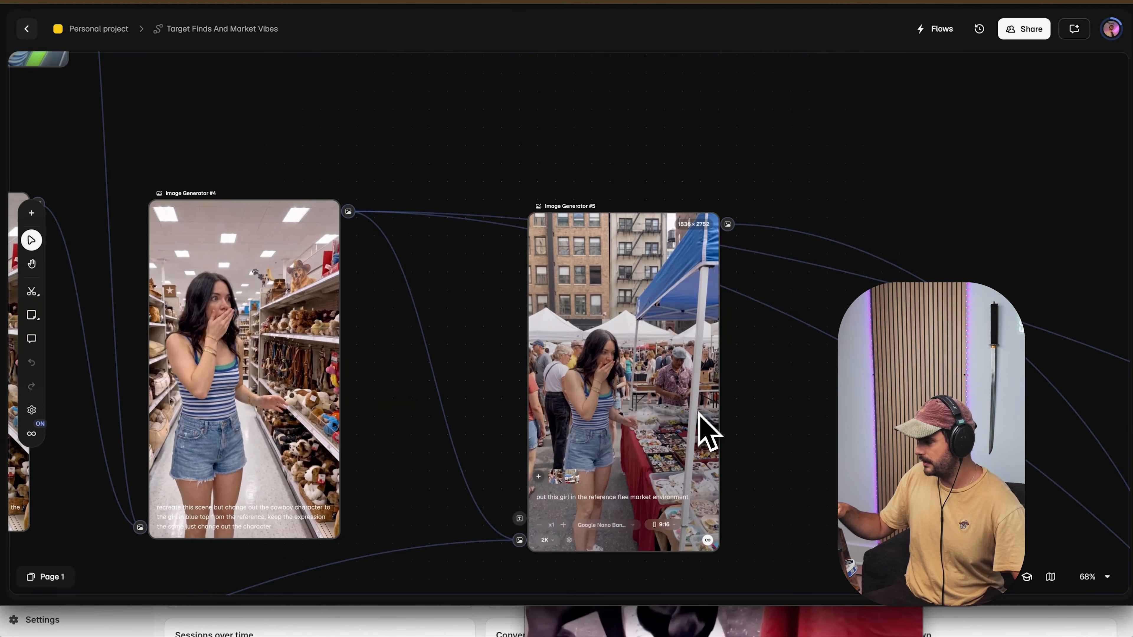
scroll(625, 508, "down", 2)
scroll(536, 494, "up", 6)
scroll(536, 494, "up", 1)
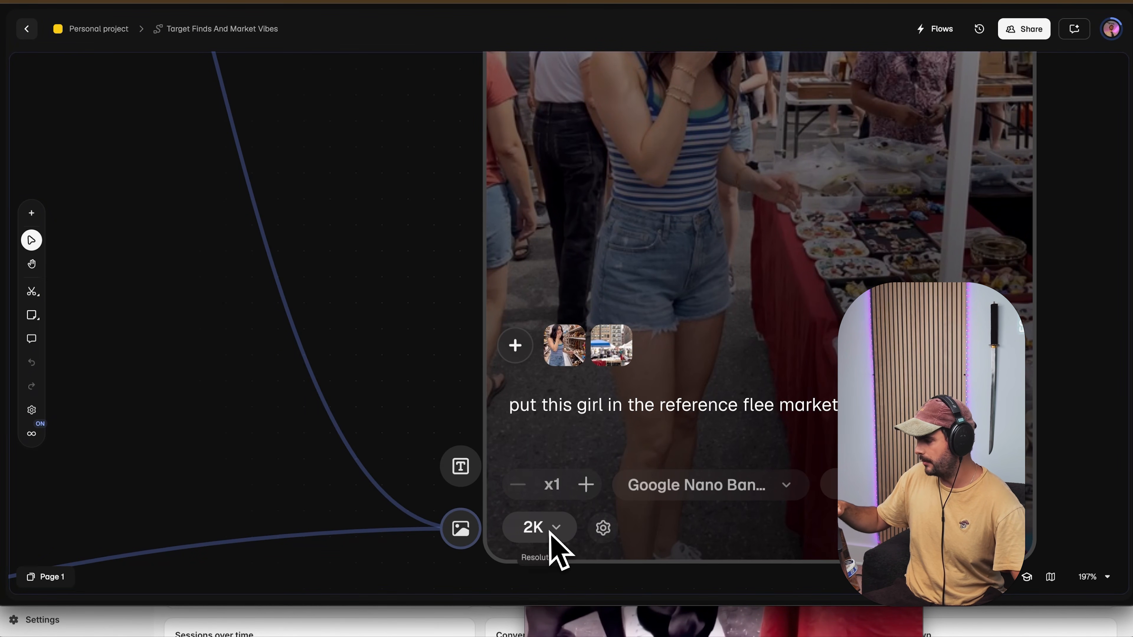
scroll(552, 544, "down", 3)
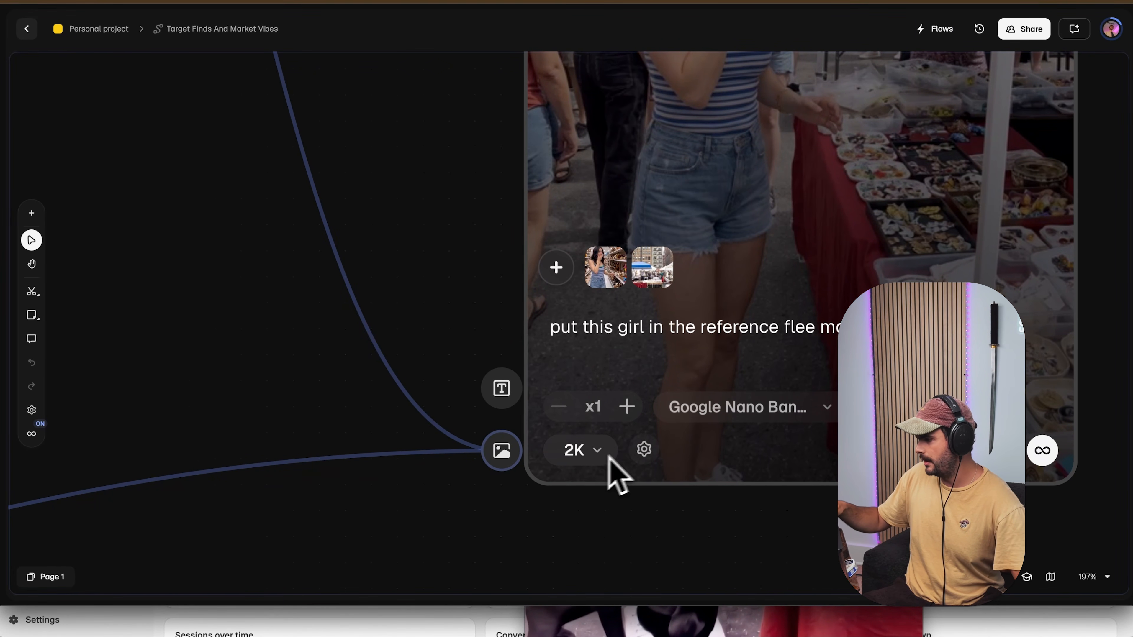
Shift Image Generator #5 slightly closer to Image Generator #4, deselect it and inspect its image.
scroll(607, 469, "down", 10)
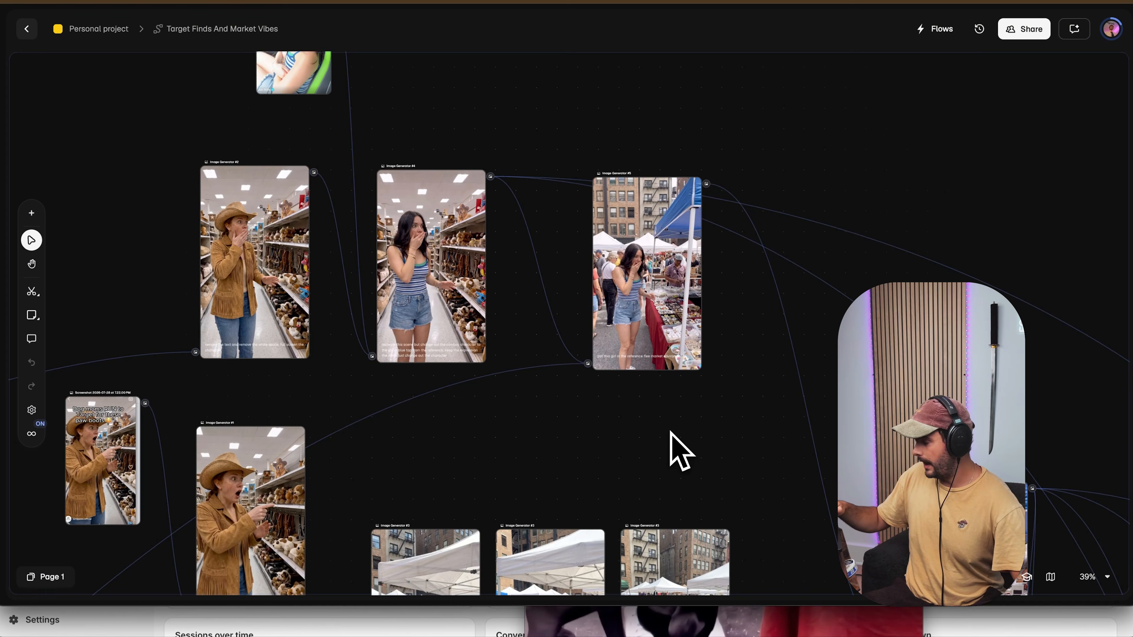
left_click_drag(647, 291, 629, 301)
scroll(630, 301, "up", 7)
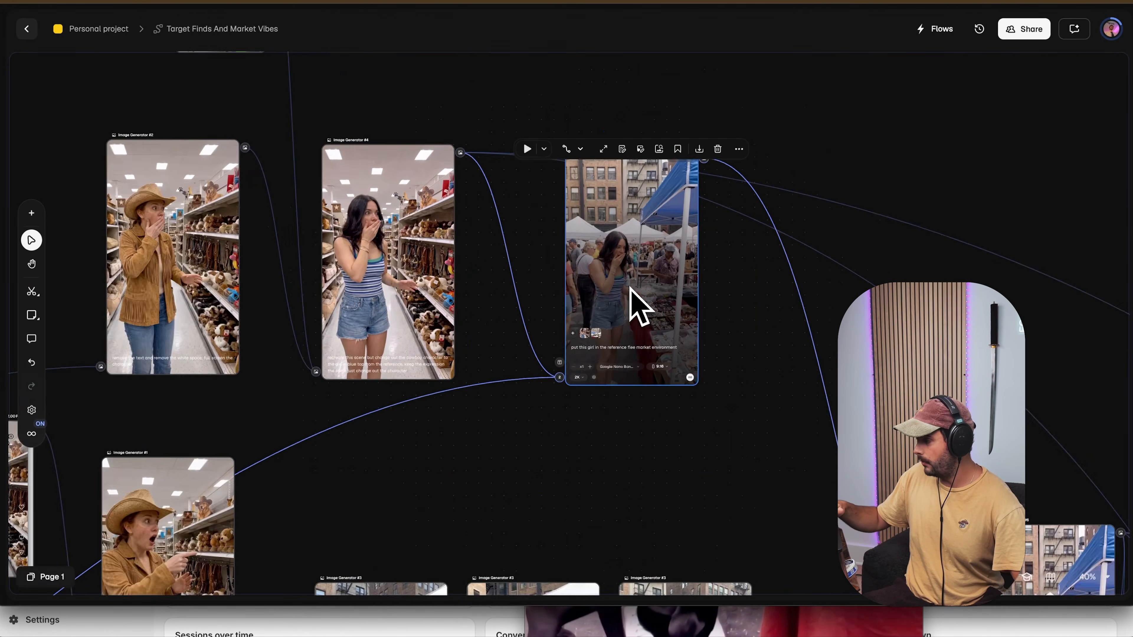
key("Escape")
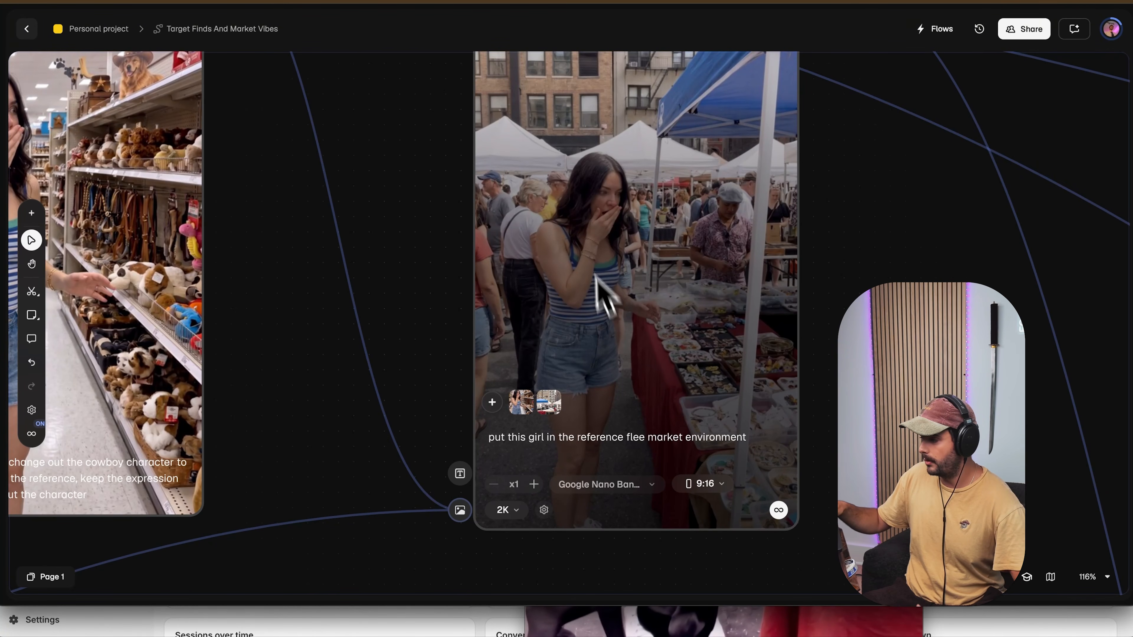
Survey the grid of Image Generator #3 variations showing the laser engraving machine at the flea market.
scroll(822, 303, "down", 10)
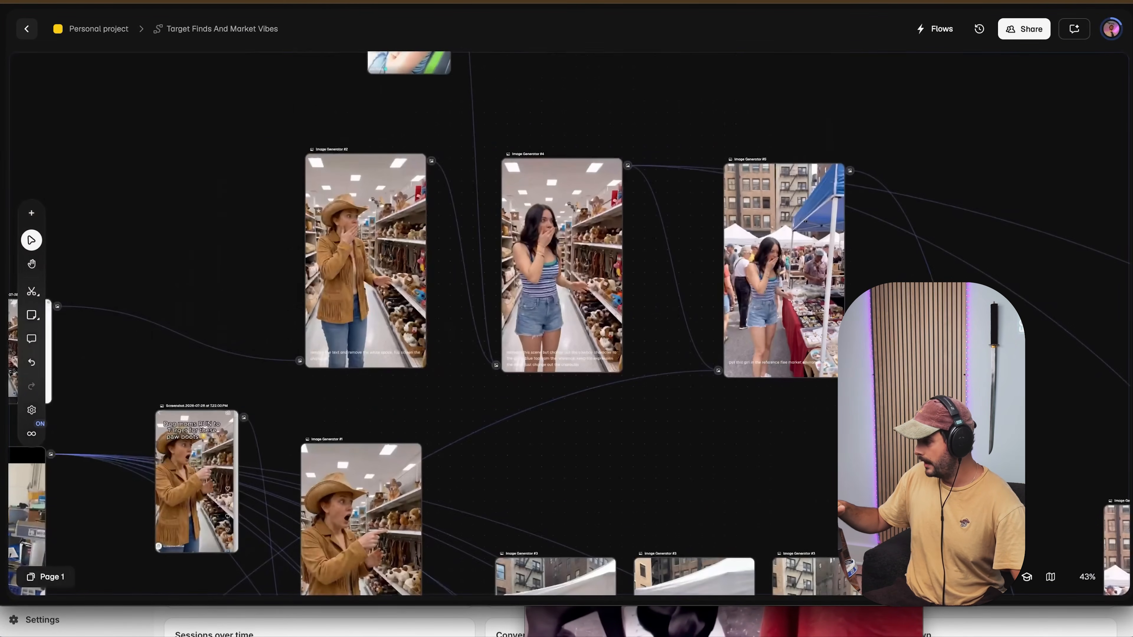
scroll(821, 304, "down", 8)
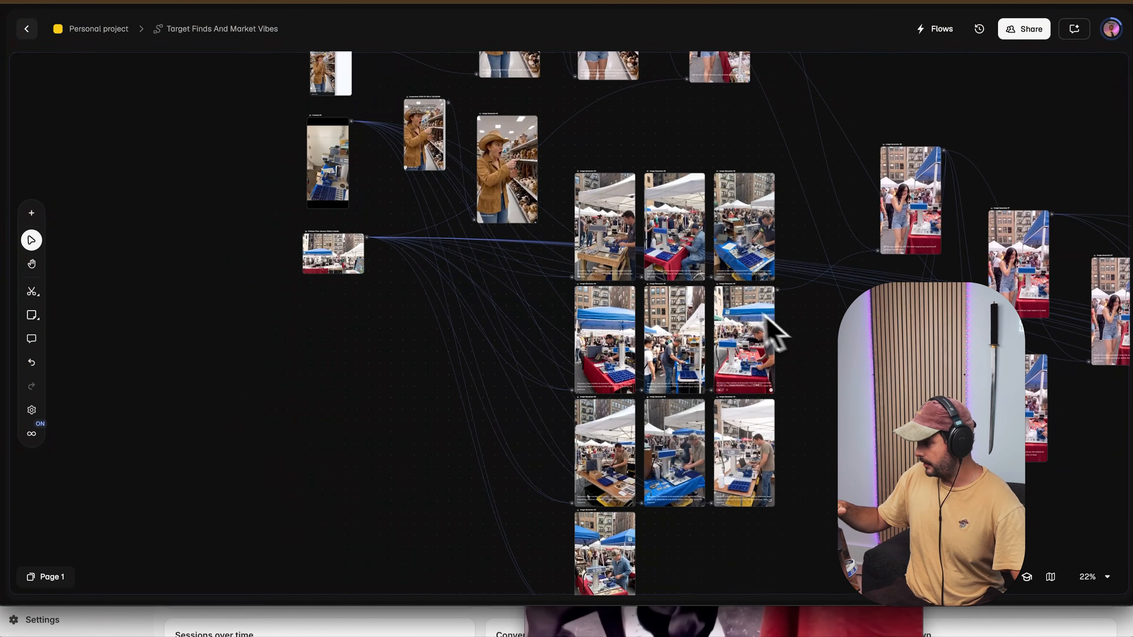
scroll(764, 314, "up", 8)
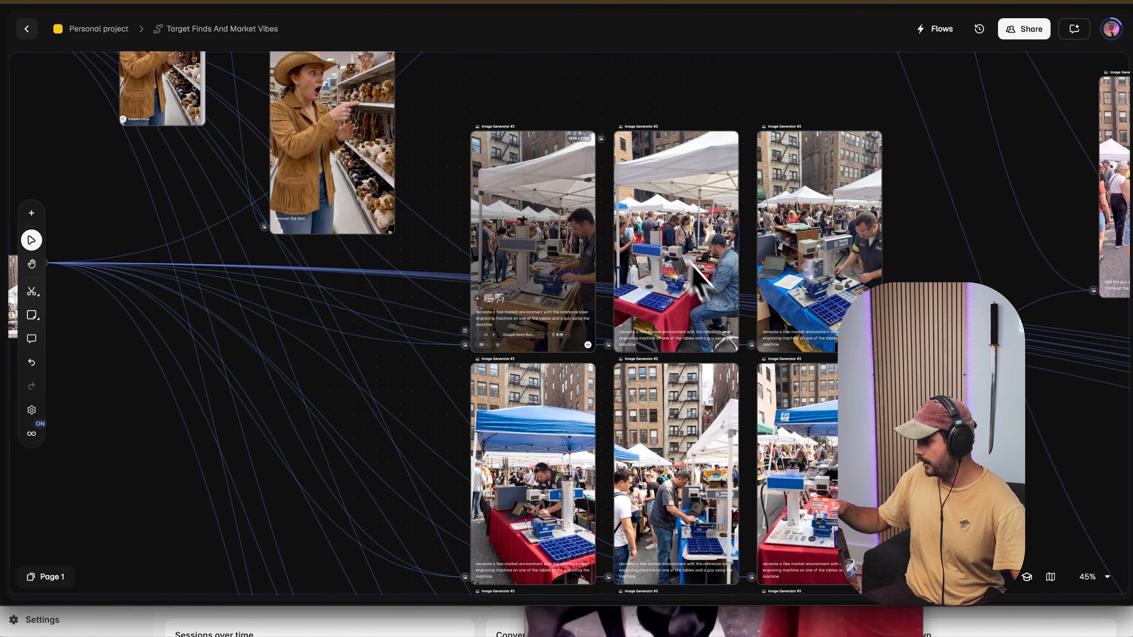
scroll(695, 270, "down", 3)
scroll(695, 270, "right", 2)
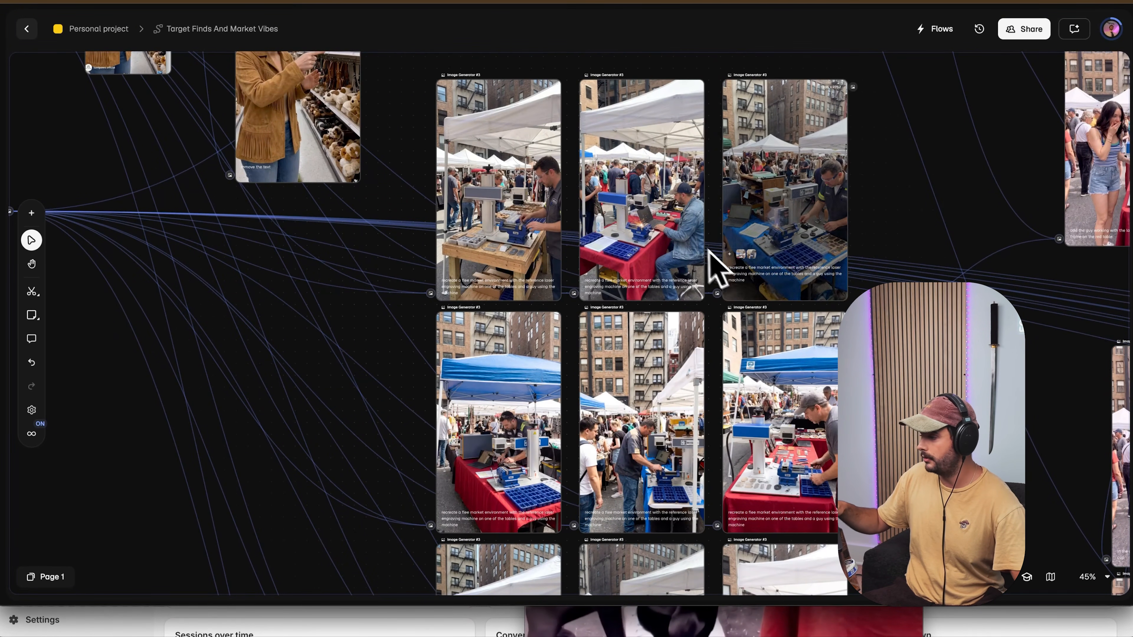
Trace the Image Generator #3 grid back to the laser machine photo and the Chelsea flea market reference that feed it.
scroll(556, 273, "left", 10)
scroll(321, 268, "up", 5)
scroll(322, 268, "left", 2)
scroll(353, 245, "up", 12)
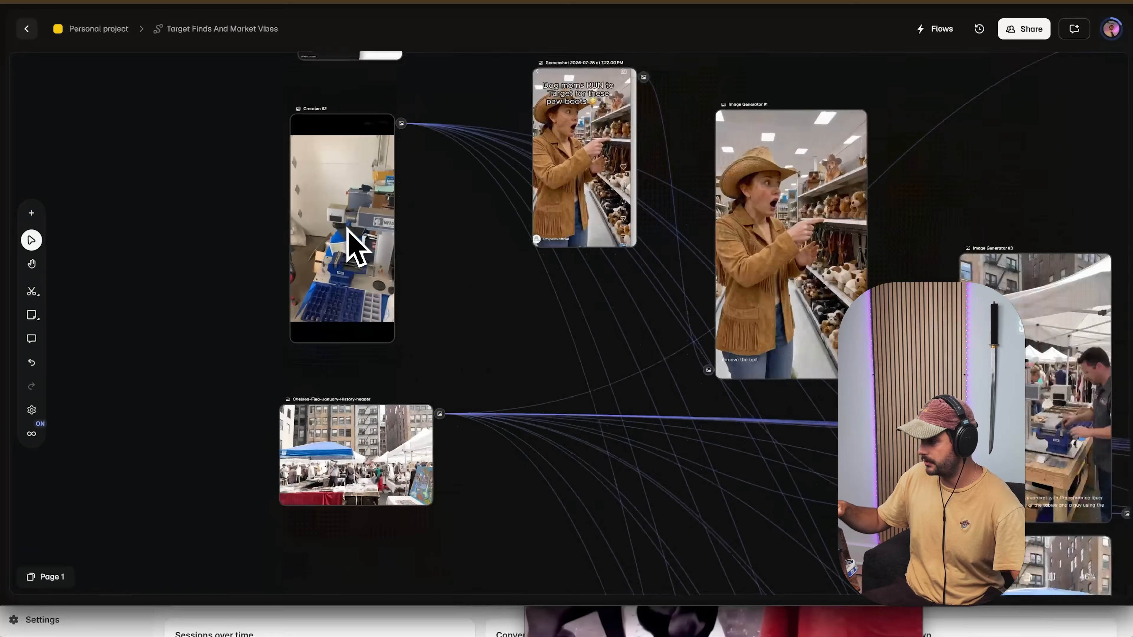
scroll(401, 281, "down", 12)
scroll(401, 281, "right", 10)
scroll(438, 281, "right", 10)
scroll(438, 281, "down", 8)
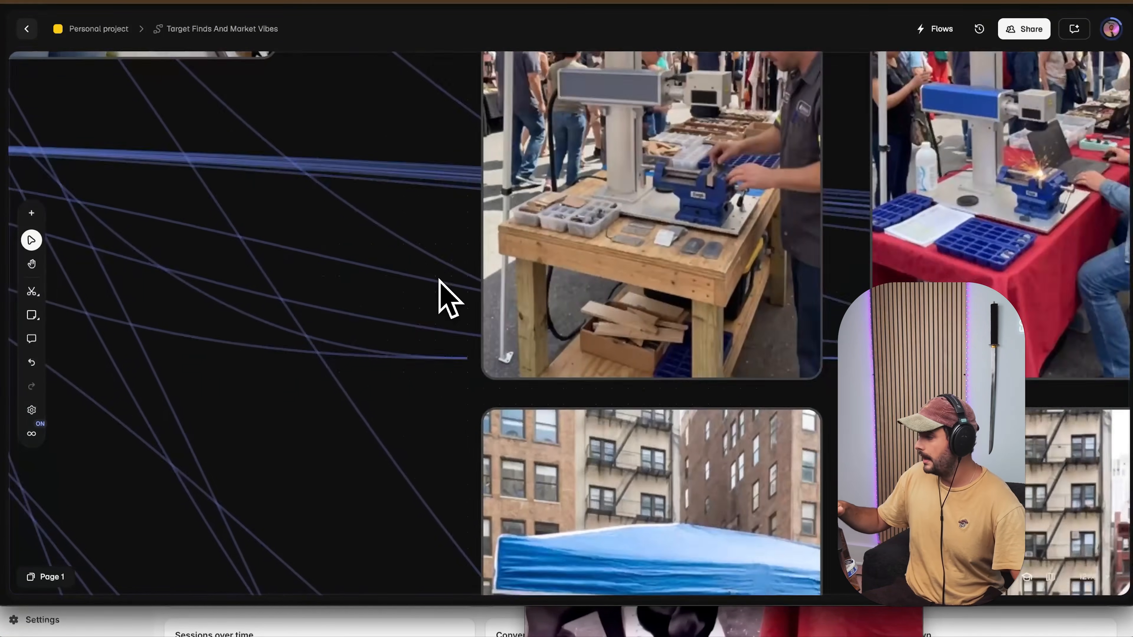
scroll(438, 281, "down", 10)
scroll(440, 281, "left", 8)
scroll(439, 282, "up", 2)
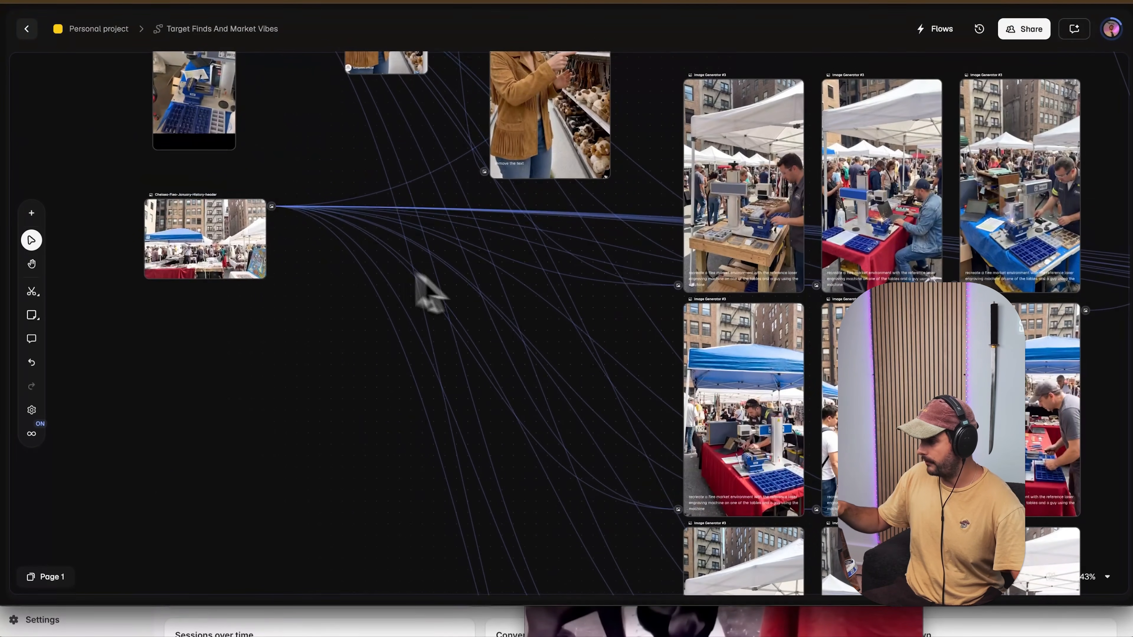
scroll(258, 262, "right", 10)
scroll(258, 262, "up", 2)
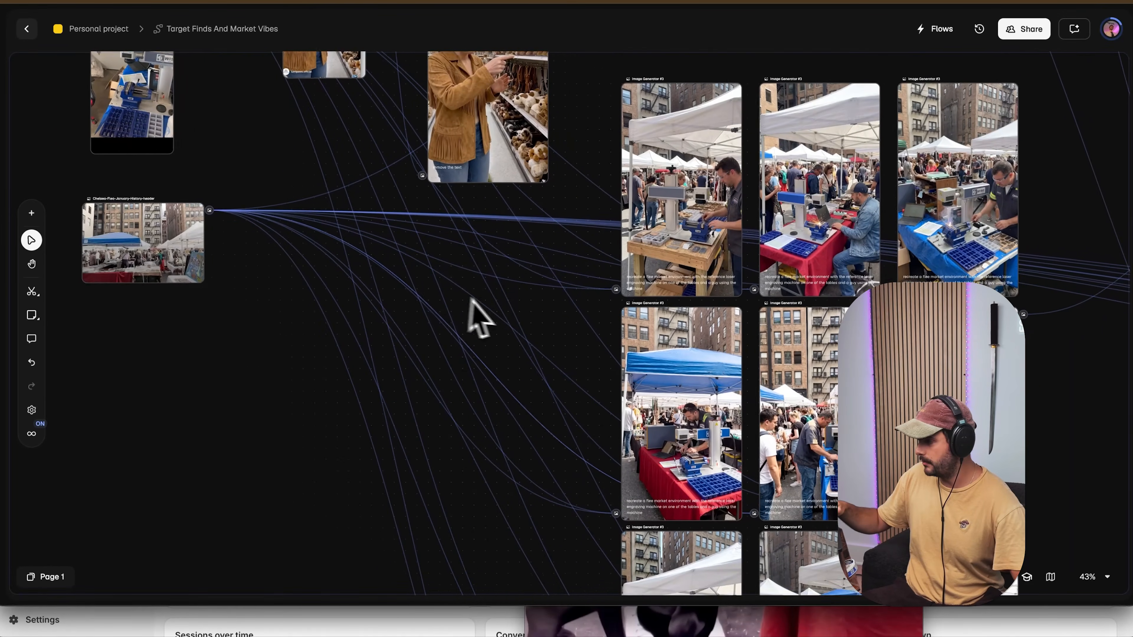
Read the prompt of the first Image Generator #3, set its number of images to x10 and deselect the node.
scroll(535, 237, "up", 5)
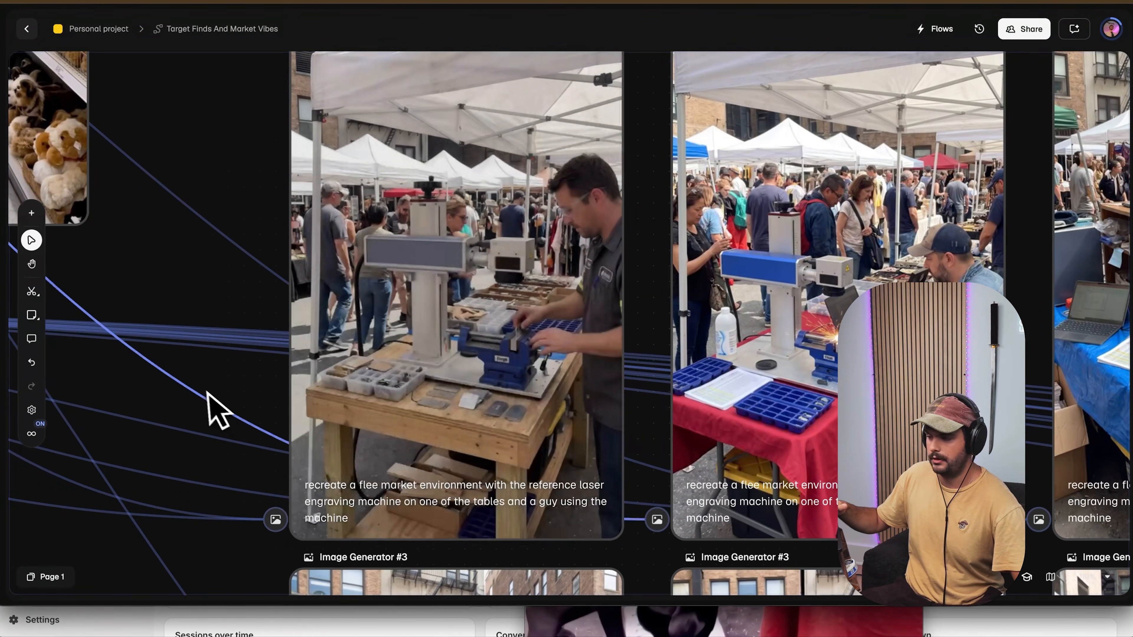
scroll(210, 404, "down", 5)
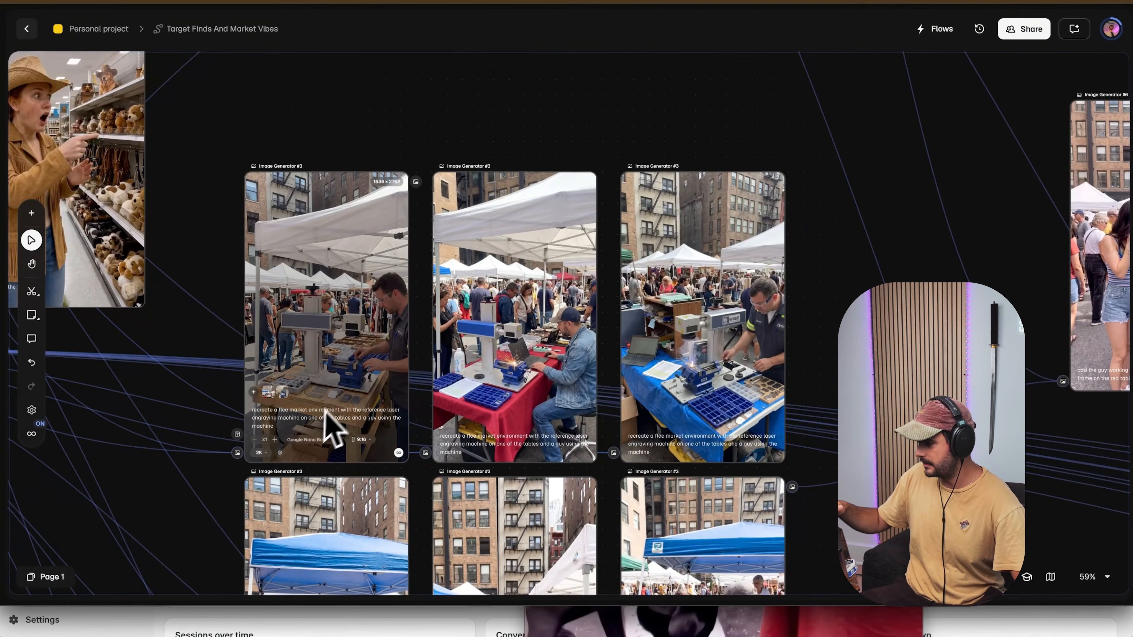
scroll(329, 425, "up", 3)
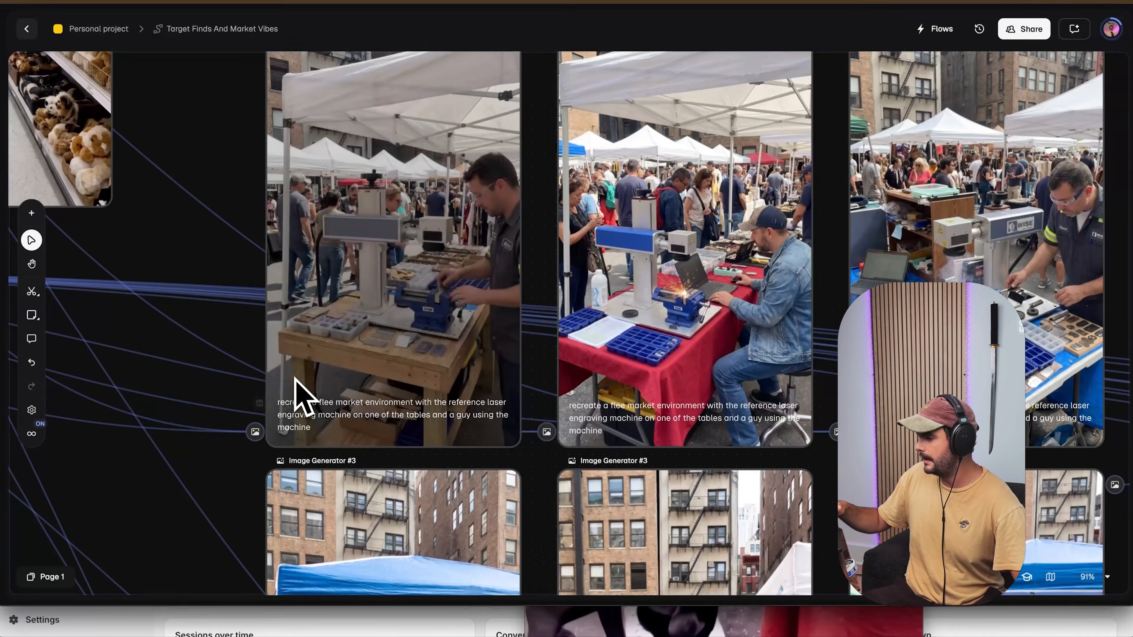
mouse_move(306, 430)
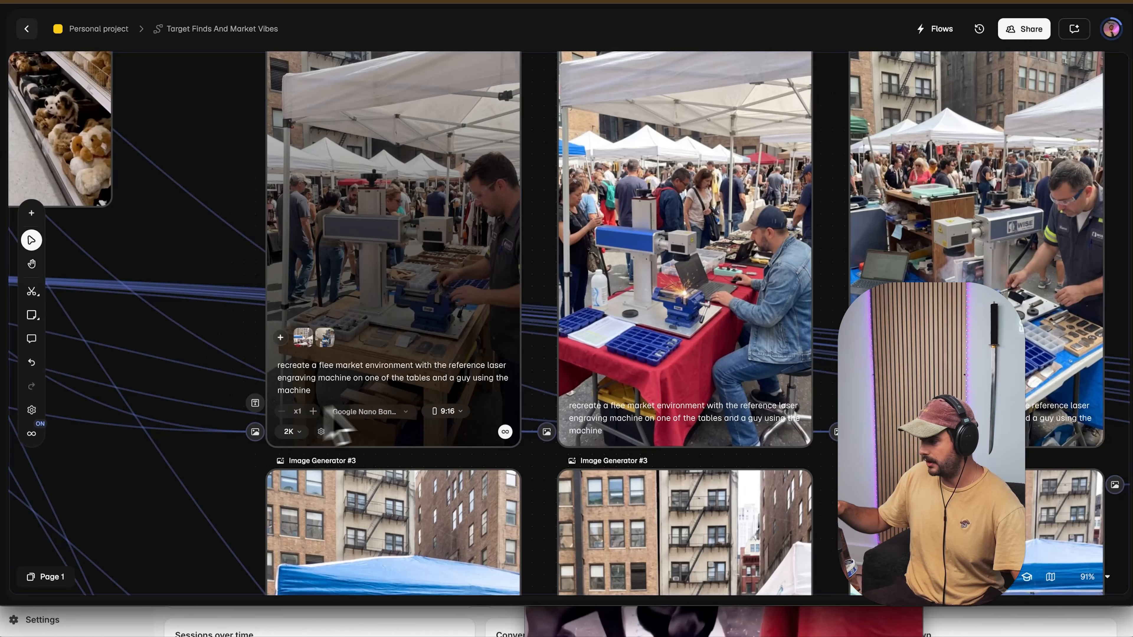
left_click(314, 411)
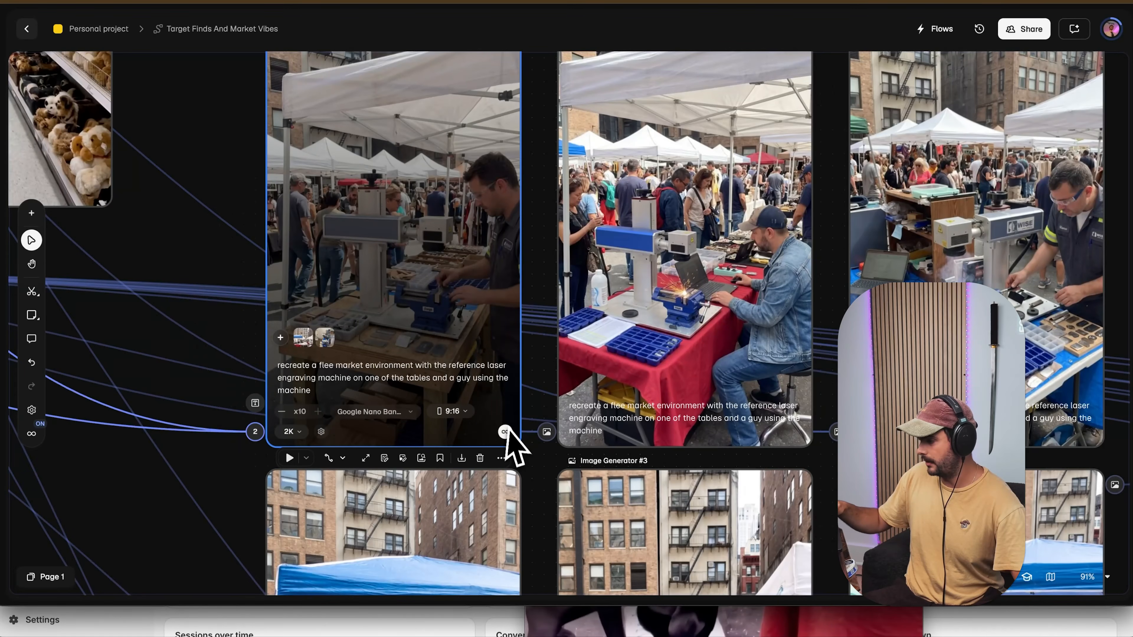
left_click(197, 248)
Review the Image Generator #3 variations row by row to compare the machine, table and worker in each.
scroll(387, 337, "right", 2)
scroll(387, 337, "up", 1)
scroll(405, 344, "down", 1)
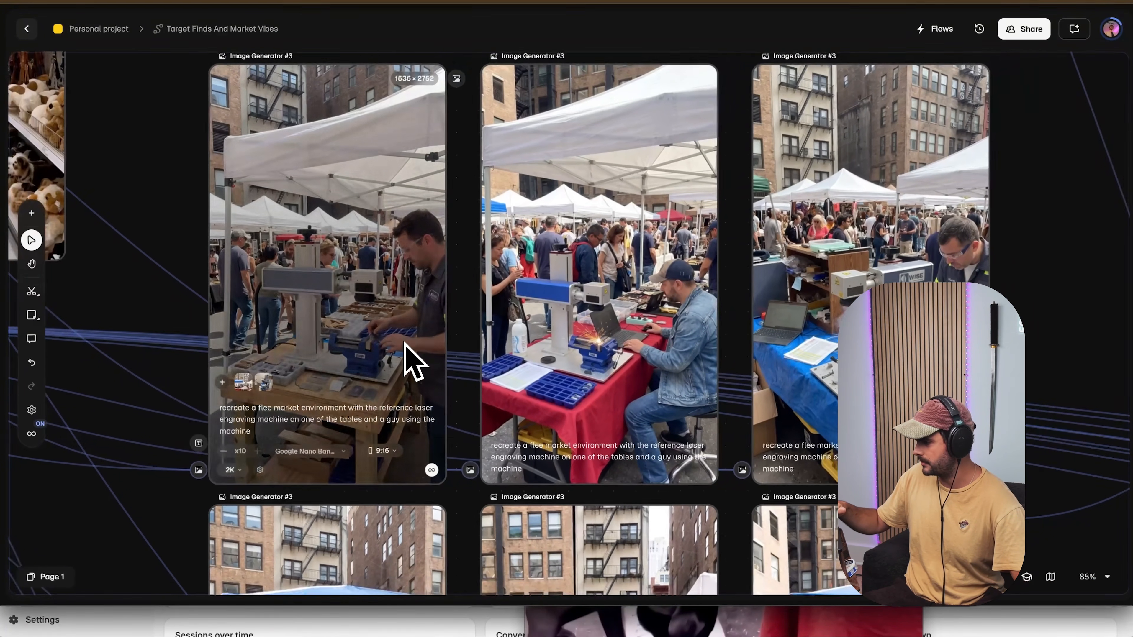
scroll(539, 404, "down", 3)
scroll(539, 400, "down", 5)
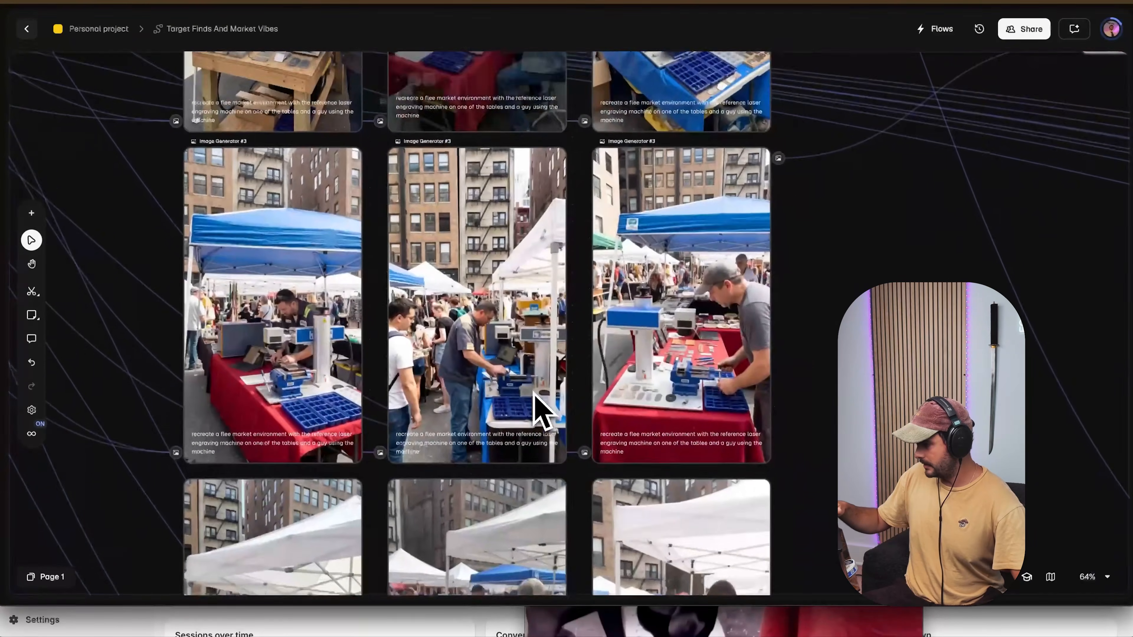
scroll(542, 411, "down", 10)
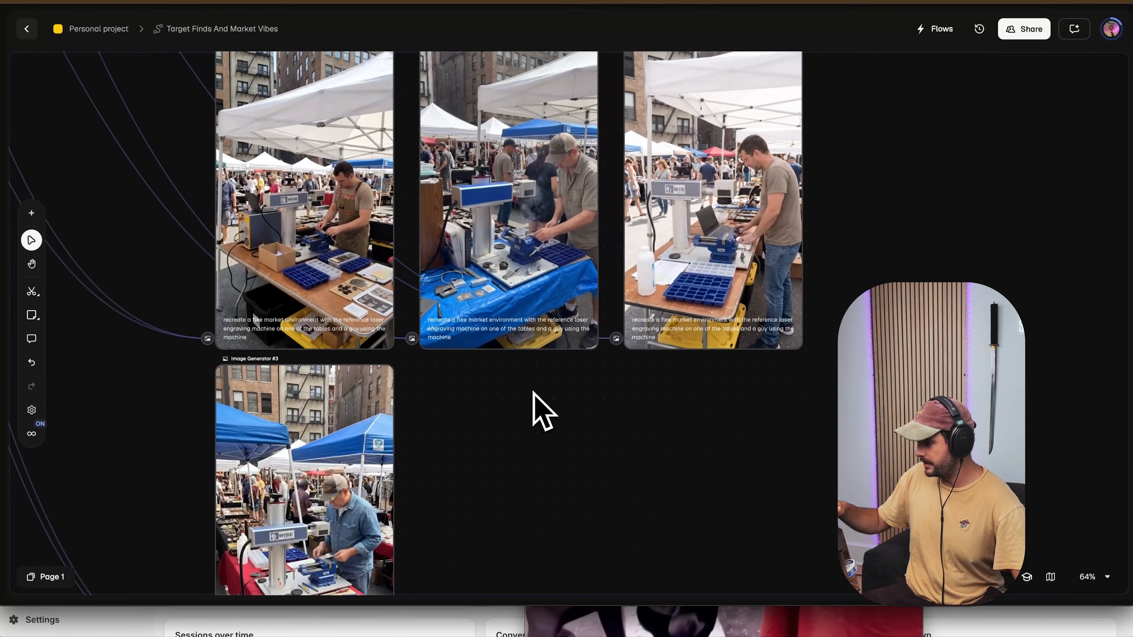
scroll(533, 392, "down", 3)
scroll(533, 392, "up", 15)
scroll(535, 393, "right", 4)
Select the Image Generator #3 variation with the blue tent and red table, and follow its connection to Image Generator #6.
left_click(653, 247)
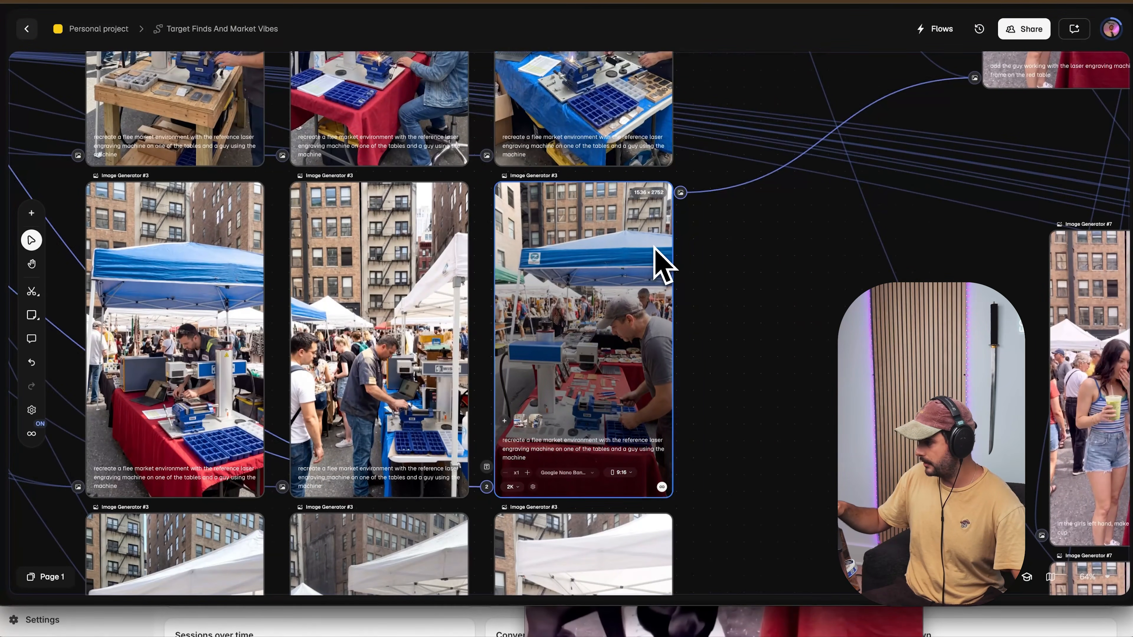
scroll(654, 250, "up", 5)
scroll(620, 329, "down", 6)
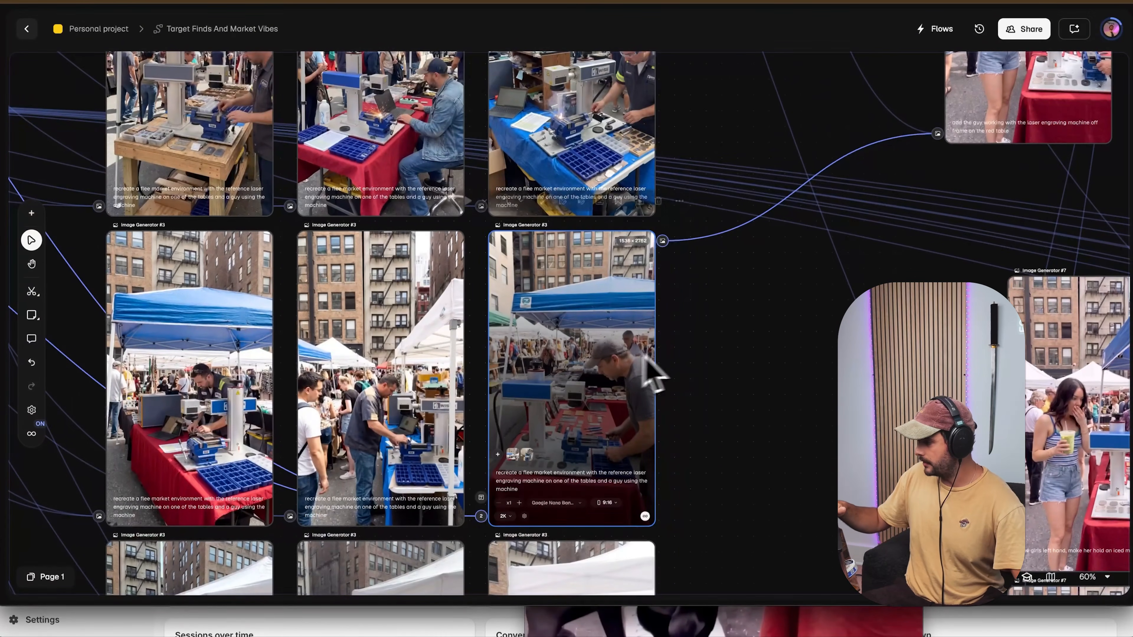
scroll(670, 329, "right", 10)
scroll(670, 329, "up", 8)
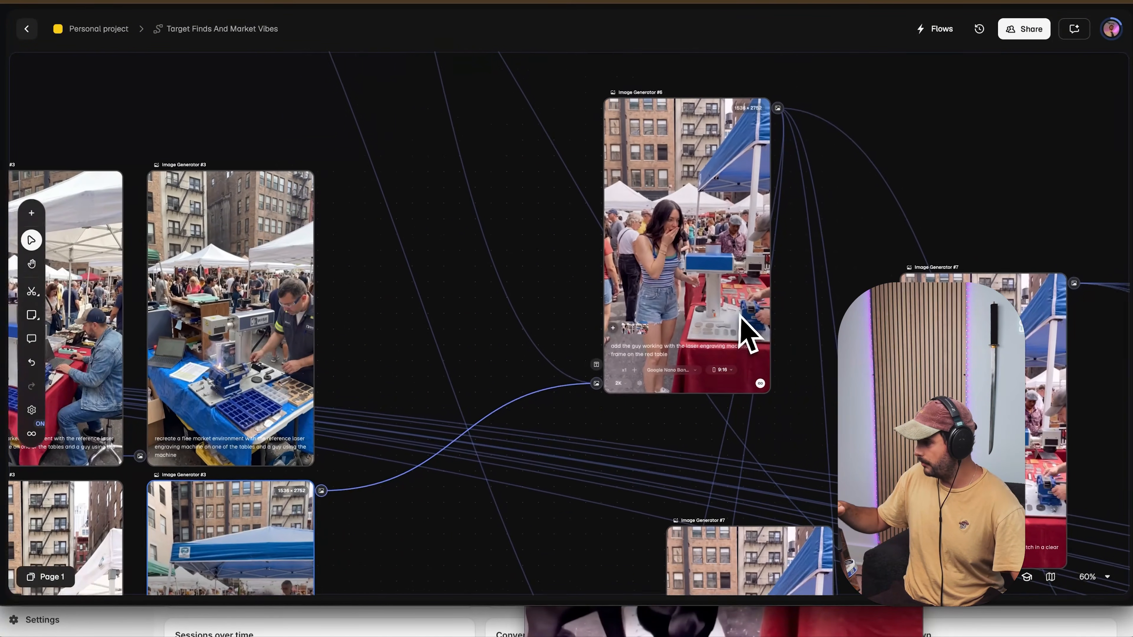
scroll(721, 309, "right", 2)
scroll(645, 308, "down", 3)
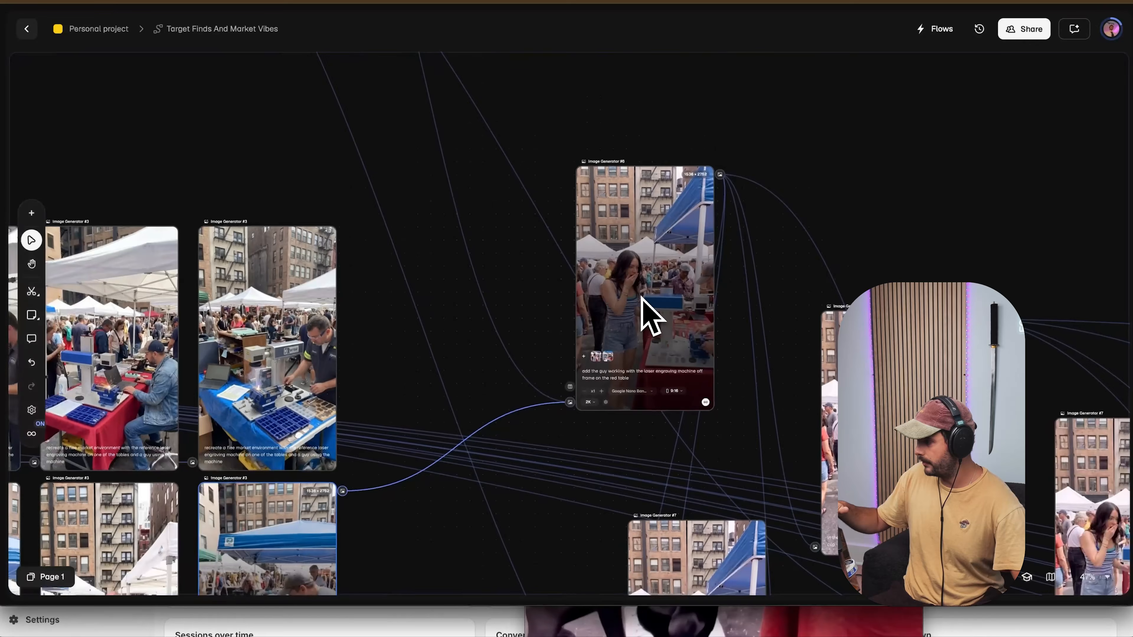
Move Image Generator #5 and the red-table Image Generator #3 variation next to Image Generator #6, with #5 stacked above the variation.
scroll(649, 317, "down", 10)
scroll(650, 316, "right", 2)
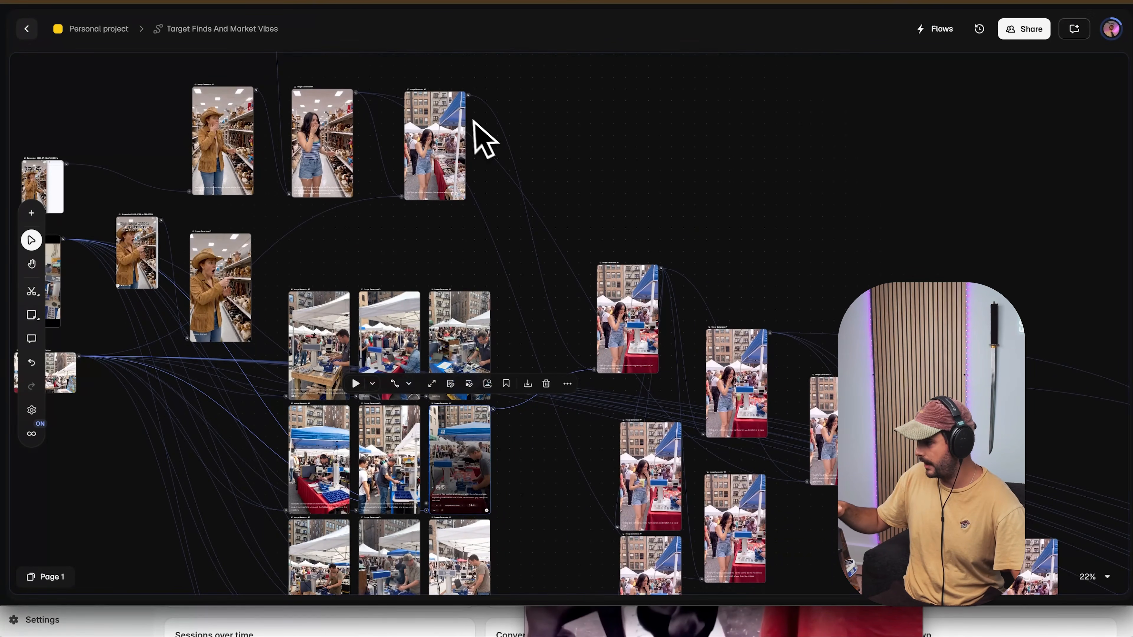
double_click(548, 159)
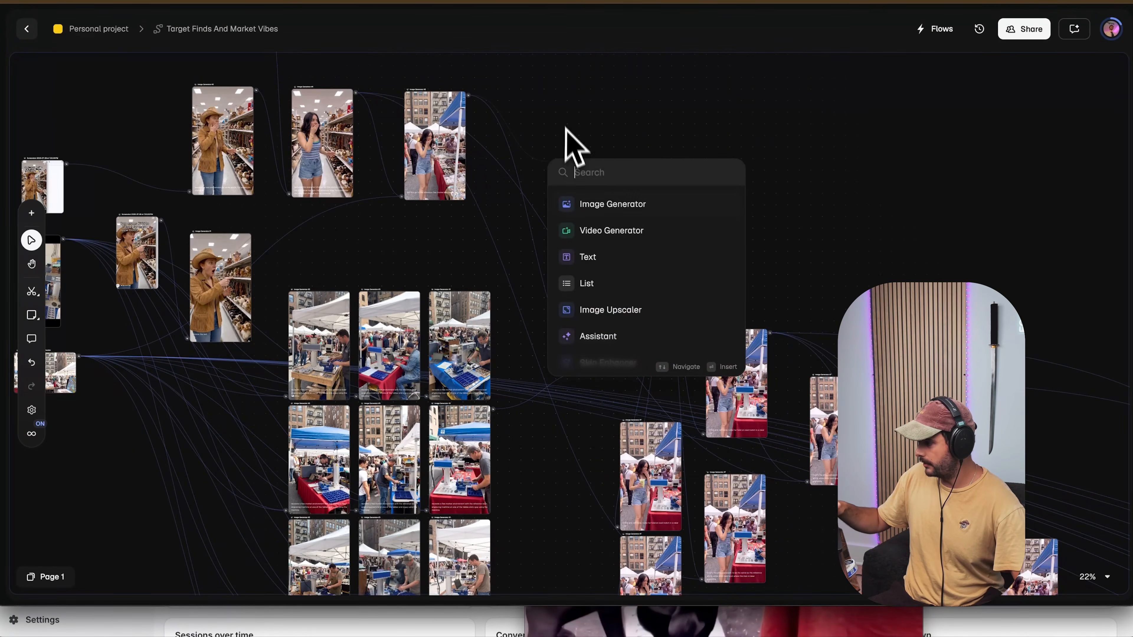
left_click(562, 112)
left_click_drag(428, 143, 498, 185)
left_click_drag(472, 455, 549, 337)
left_click_drag(519, 200, 544, 235)
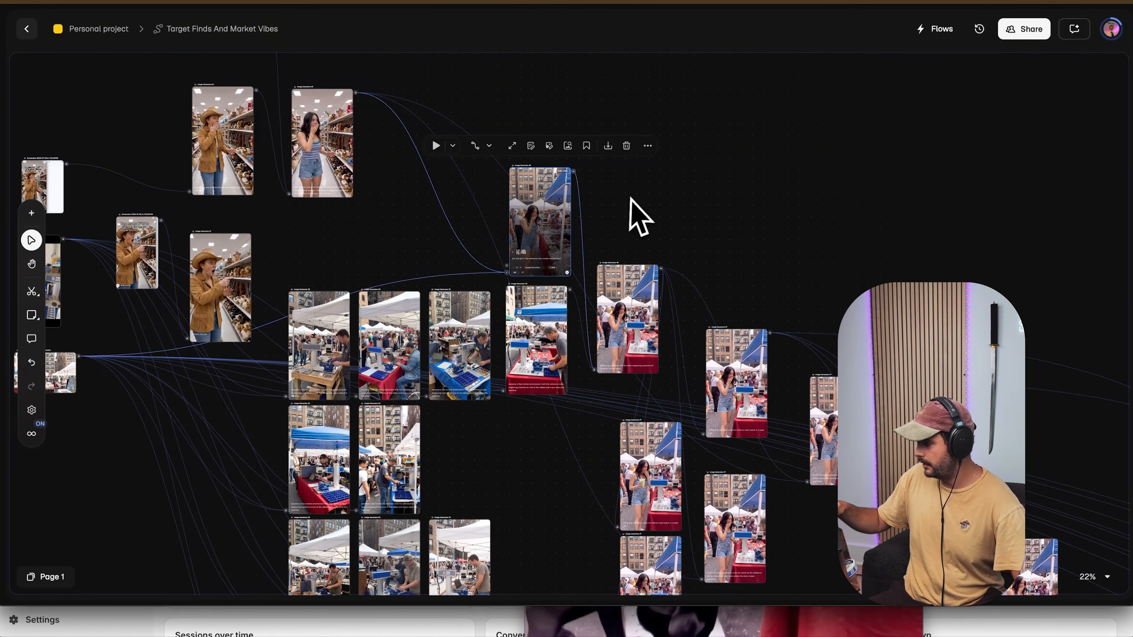
Examine Image Generator #6's prompt for adding the laser engraving worker, view its image details in full size and close the preview.
scroll(551, 295, "up", 5)
scroll(703, 412, "right", 3)
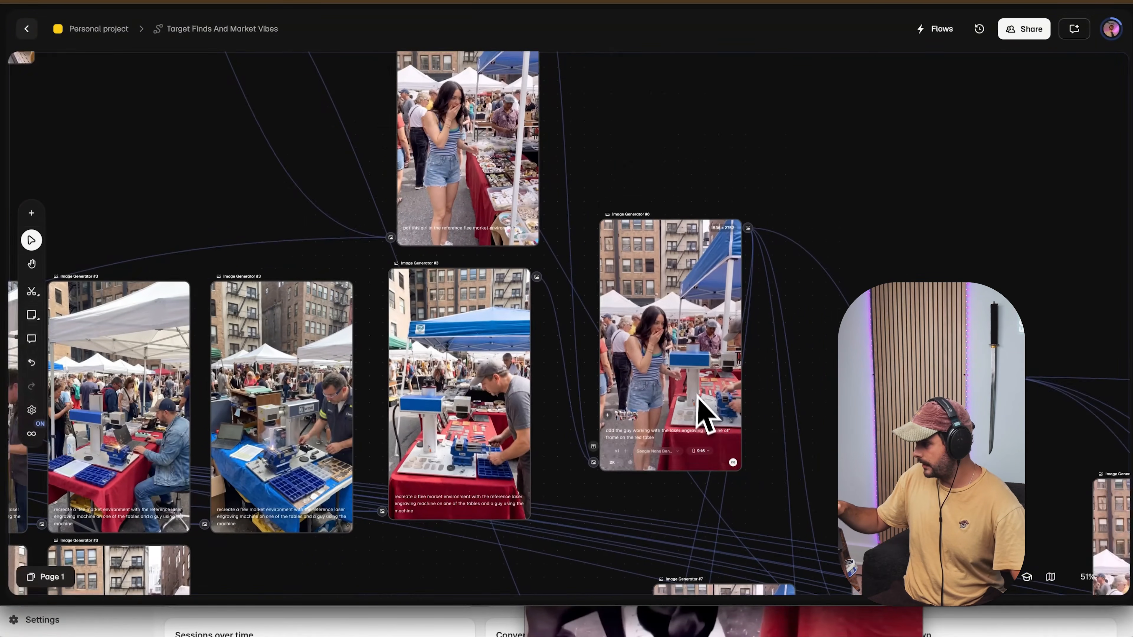
scroll(663, 442, "up", 5)
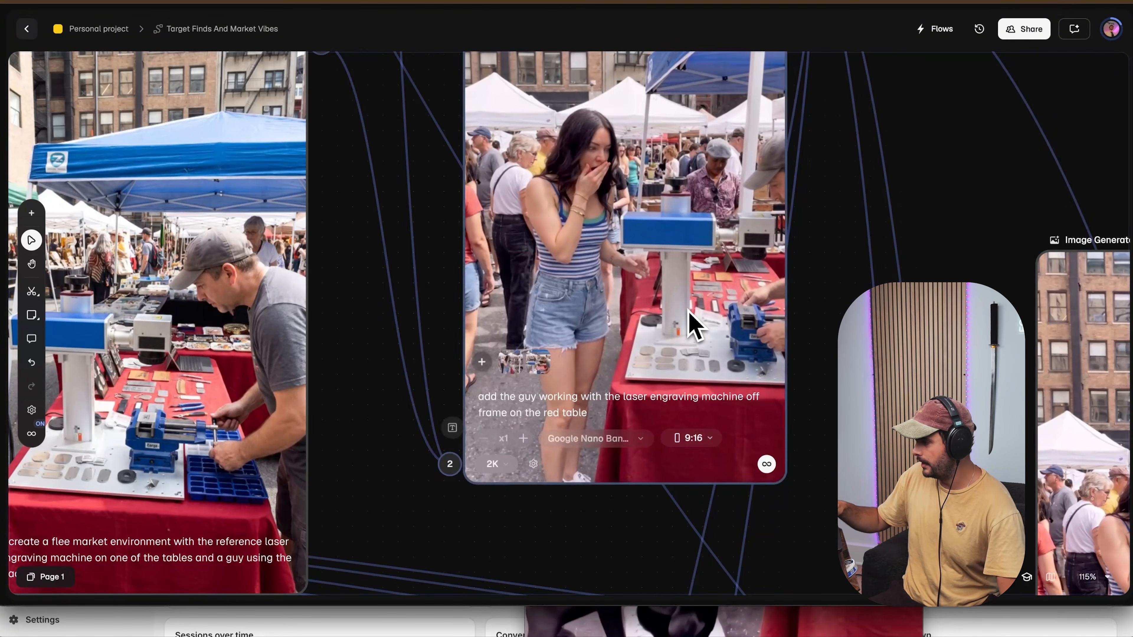
double_click(692, 326)
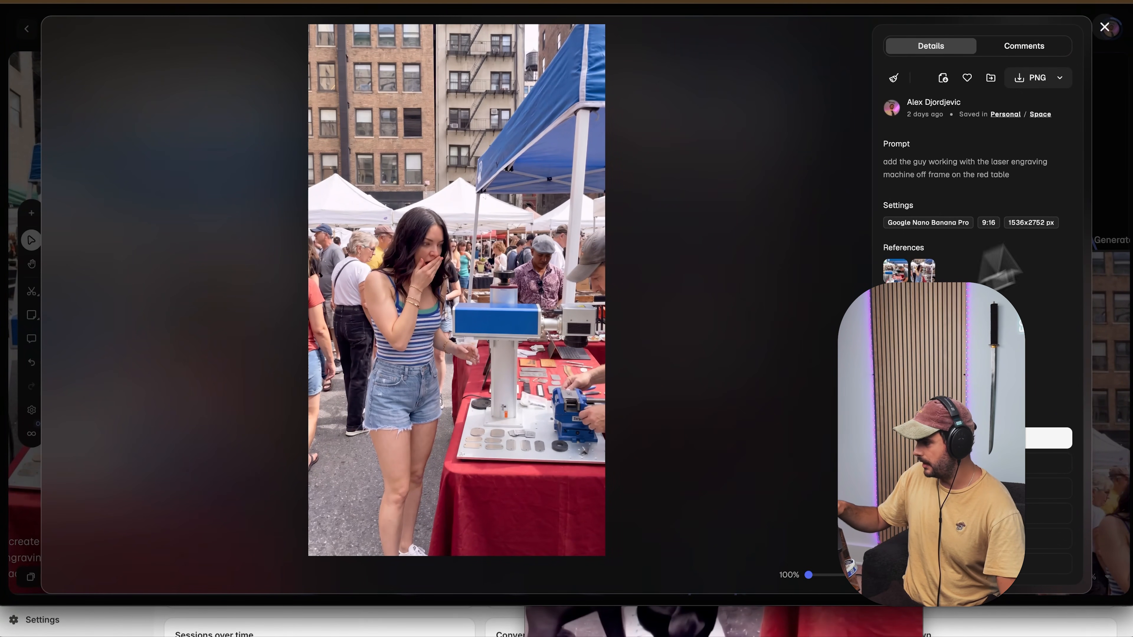
left_click(1117, 197)
scroll(715, 280, "down", 5)
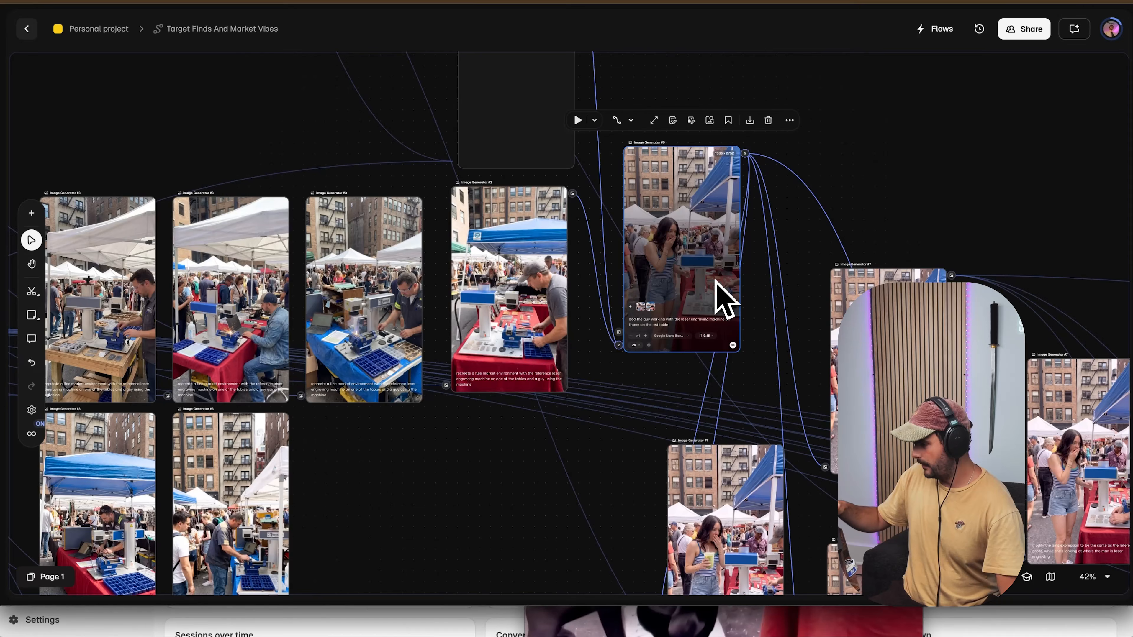
Move Image Generator #6 below the red-table Image Generator #3 variation, and stack the upper Image Generator #7 above the iced-drink #7 variants.
scroll(724, 298, "right", 3)
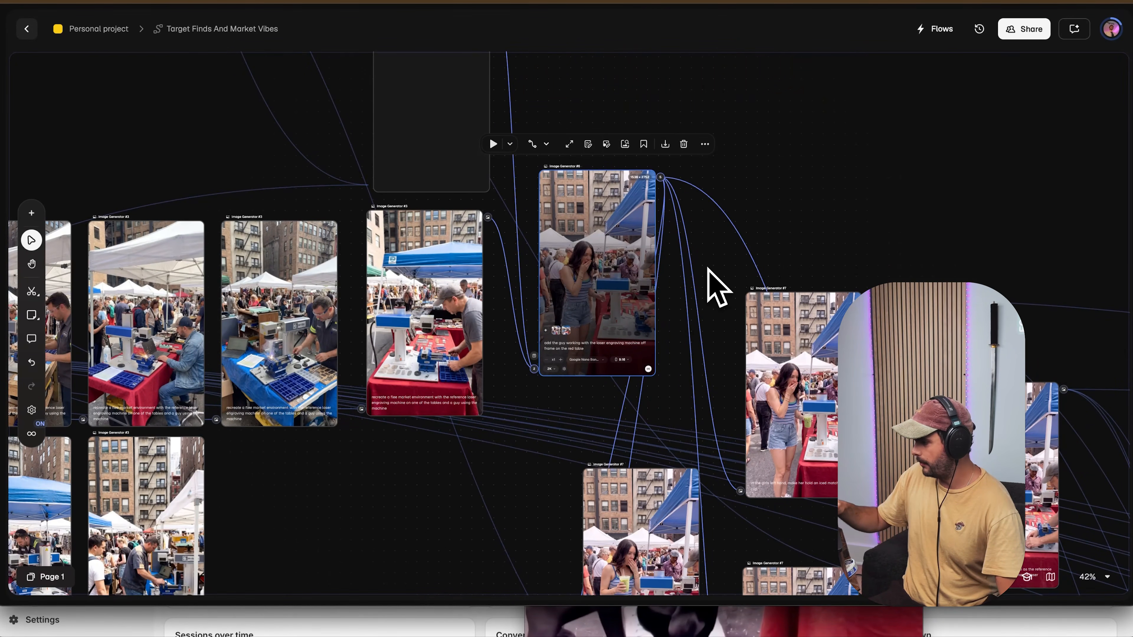
scroll(713, 276, "right", 3)
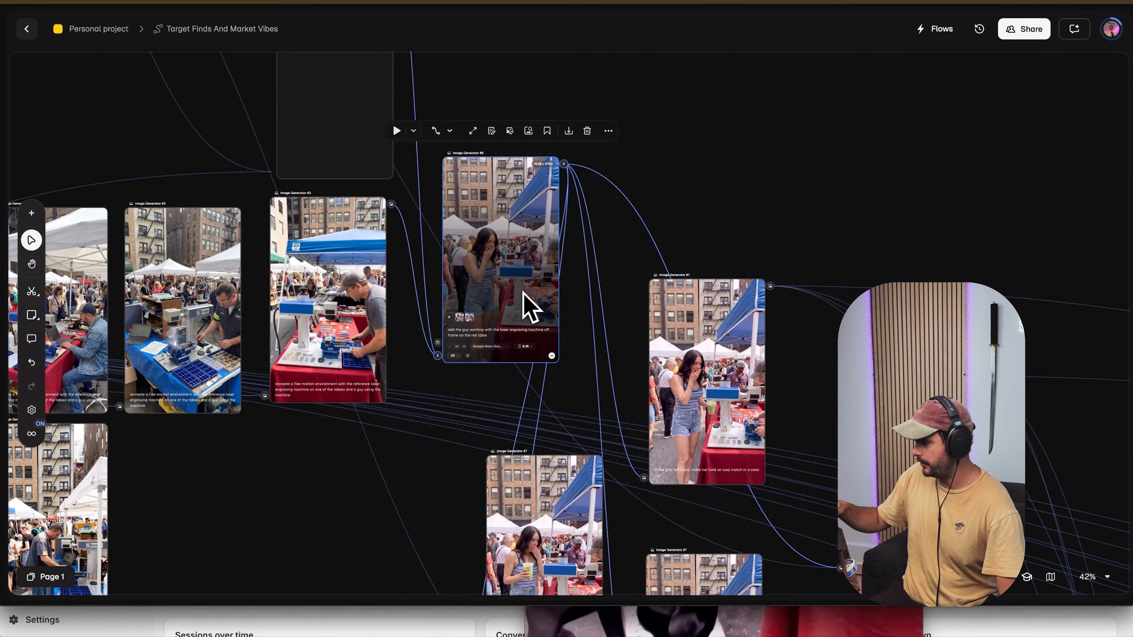
left_click_drag(529, 308, 388, 493)
scroll(384, 482, "down", 3)
scroll(384, 482, "right", 2)
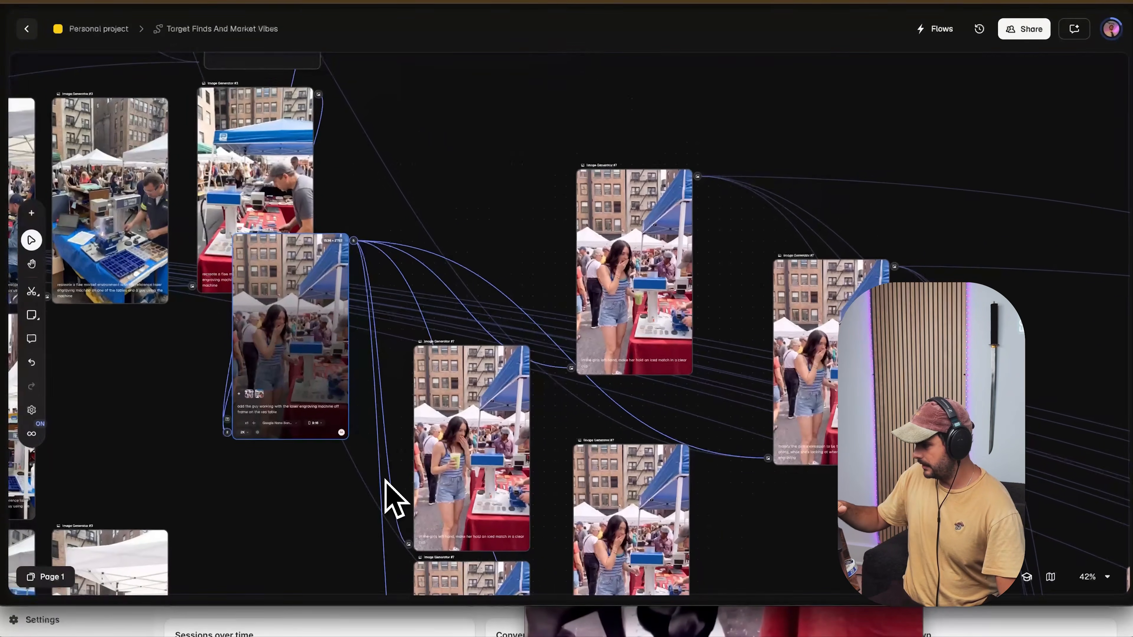
scroll(385, 480, "down", 1)
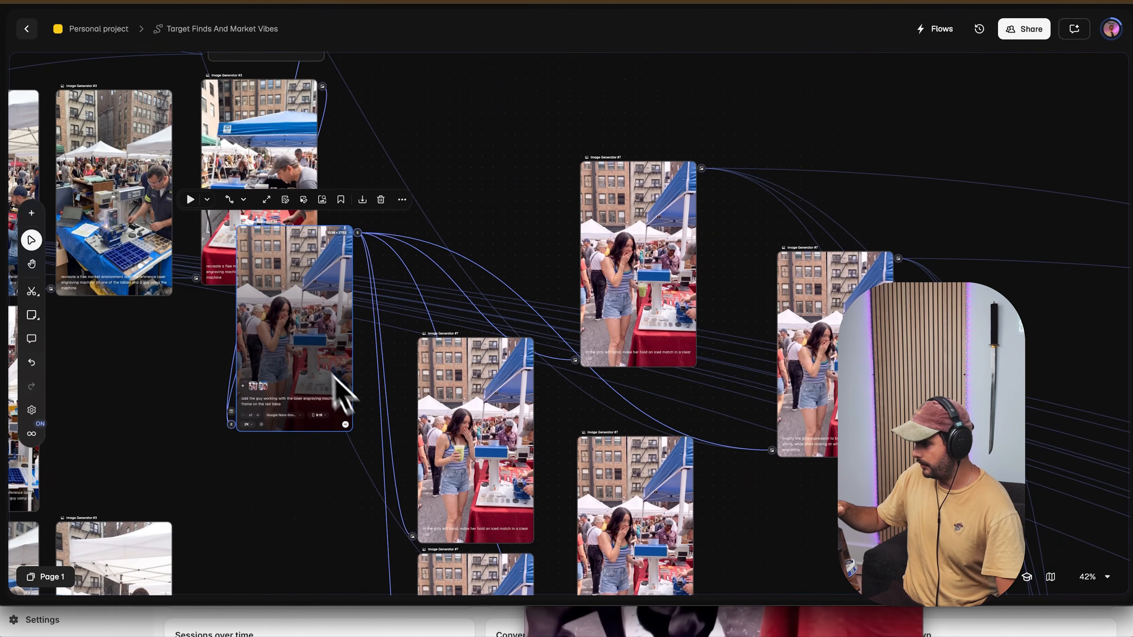
left_click_drag(315, 352, 343, 424)
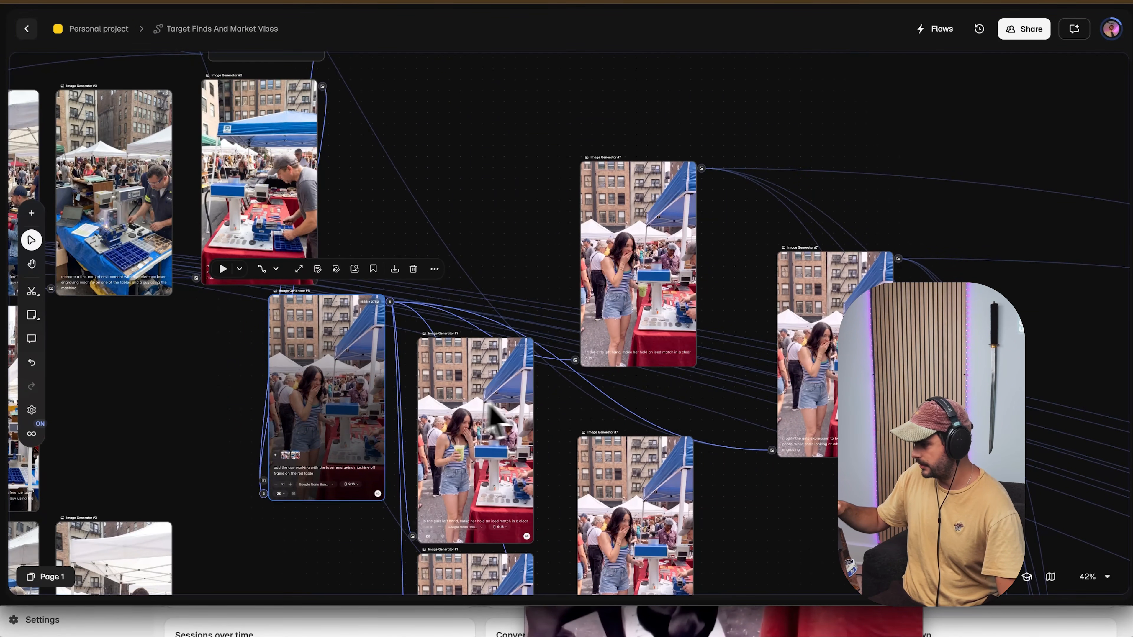
scroll(519, 406, "up", 2)
left_click_drag(627, 296, 457, 243)
Look over the Image Generator #7 variants and examine the top one's prompt that puts an iced drink in the girl's left hand.
scroll(562, 364, "down", 5)
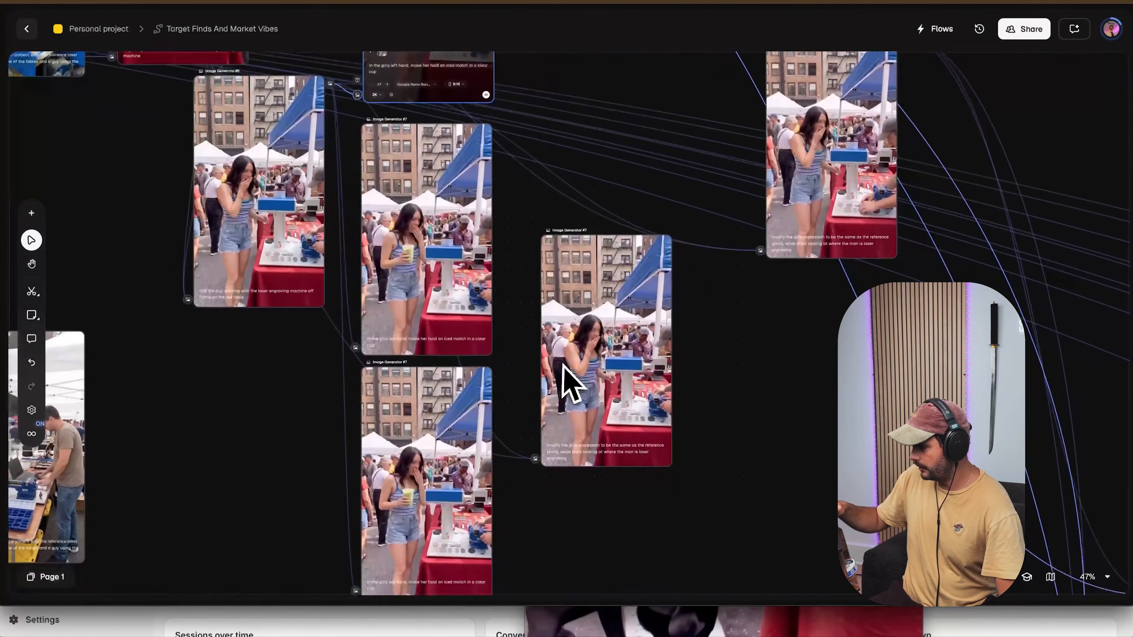
scroll(562, 364, "down", 3)
scroll(562, 363, "up", 10)
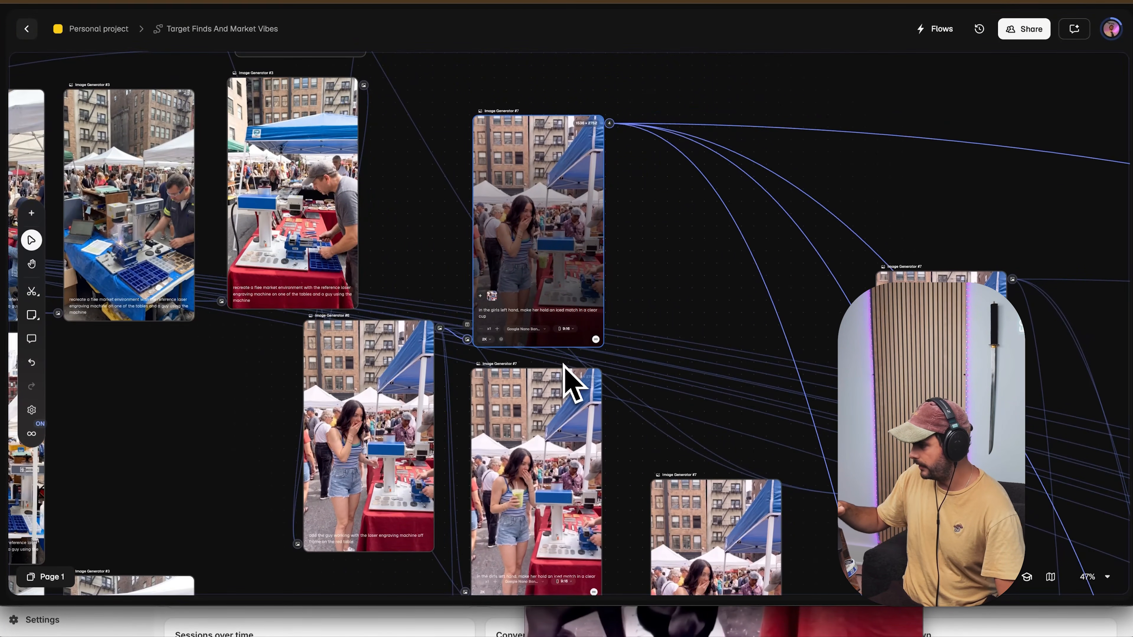
left_click(531, 211)
scroll(597, 321, "up", 10)
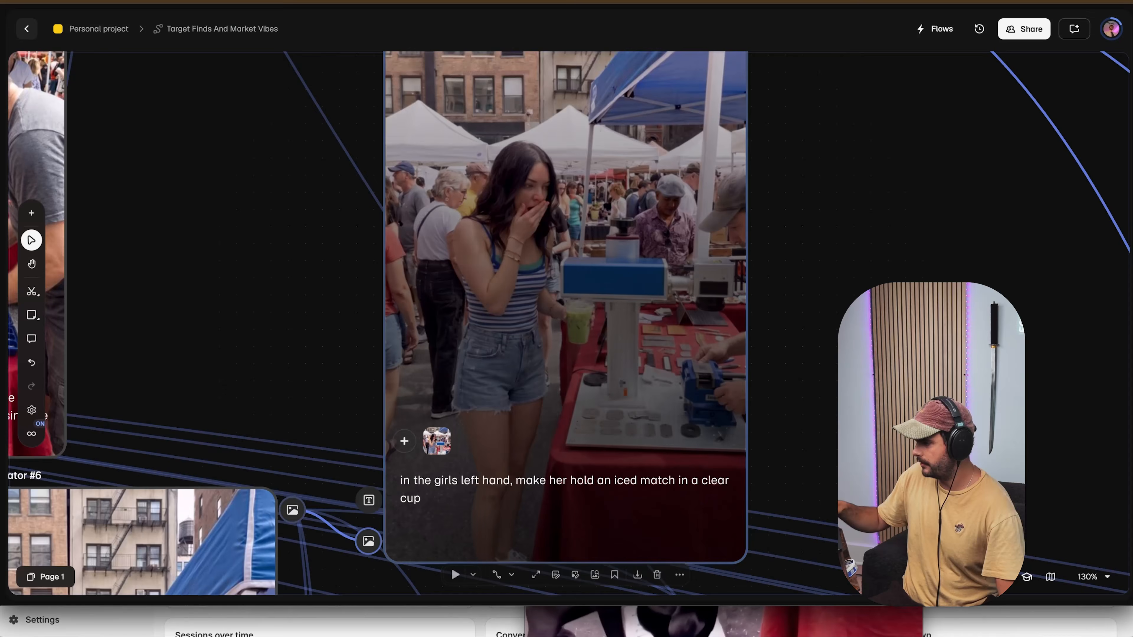
Compare the stacked iced-drink Image Generator #7 variants, checking which hand holds the cup against the wording of their prompt.
scroll(602, 369, "down", 10)
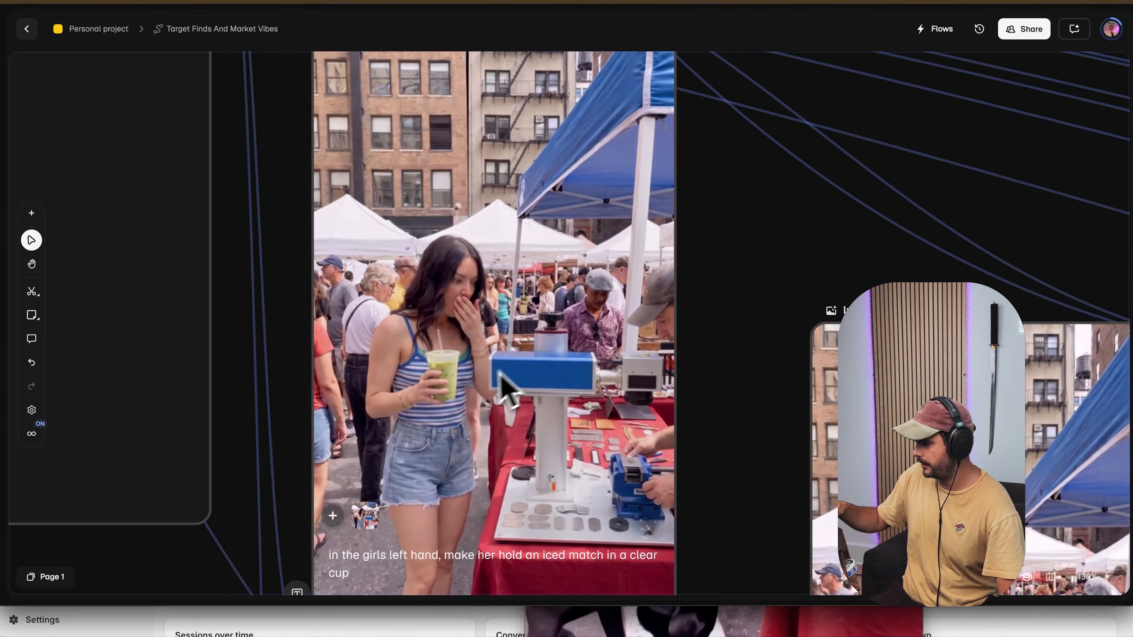
scroll(518, 384, "down", 3)
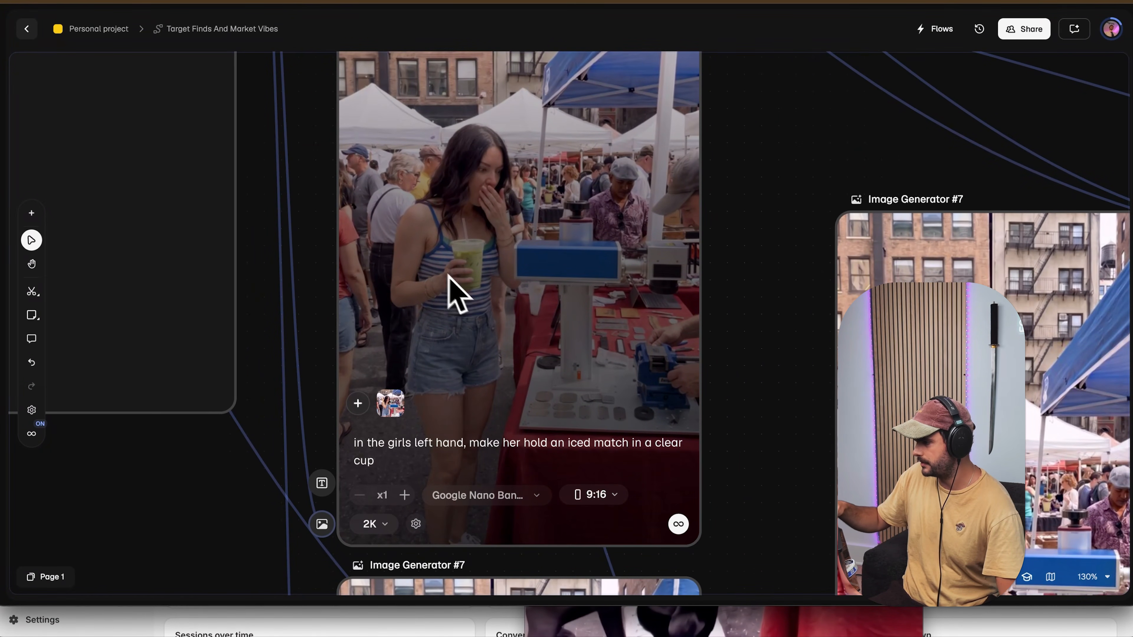
scroll(455, 279, "down", 15)
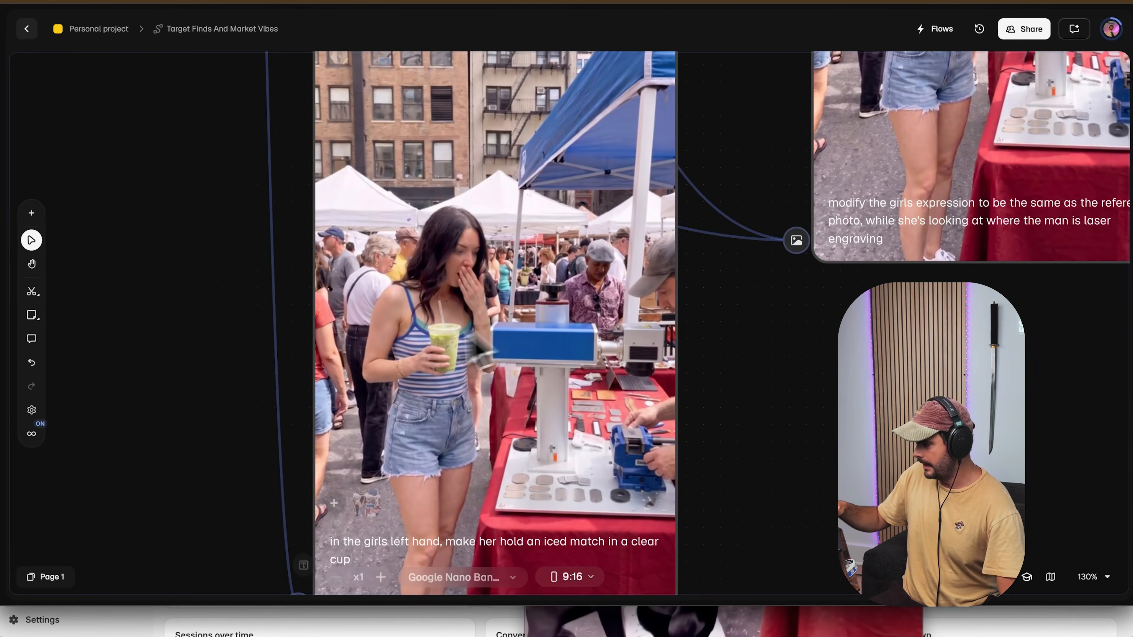
scroll(442, 384, "down", 4)
scroll(432, 402, "up", 5)
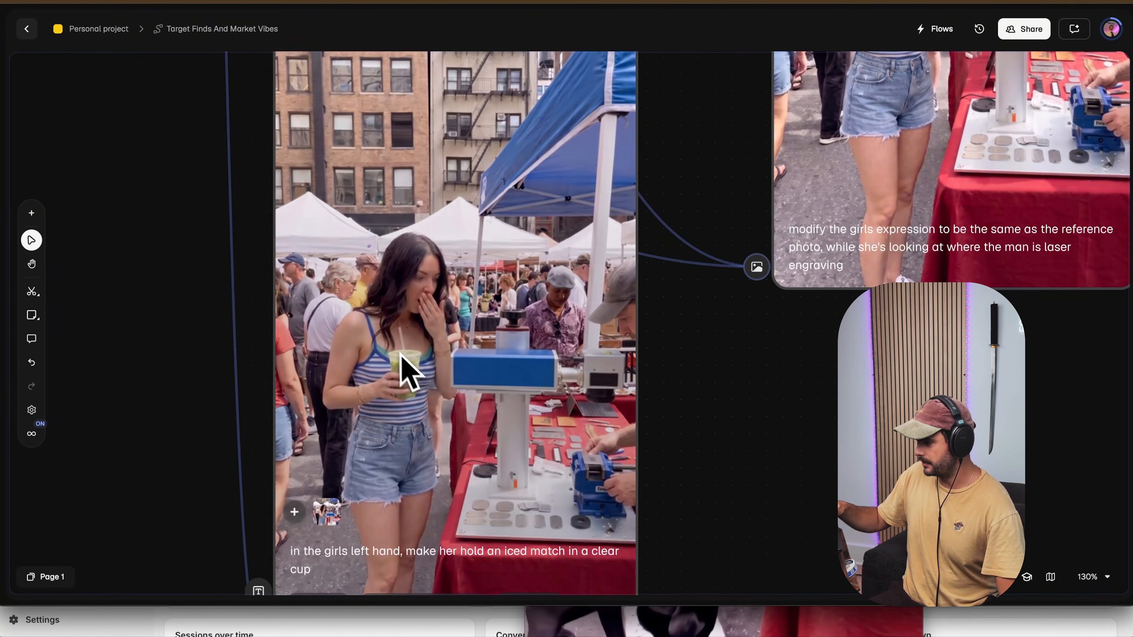
scroll(477, 397, "up", 10)
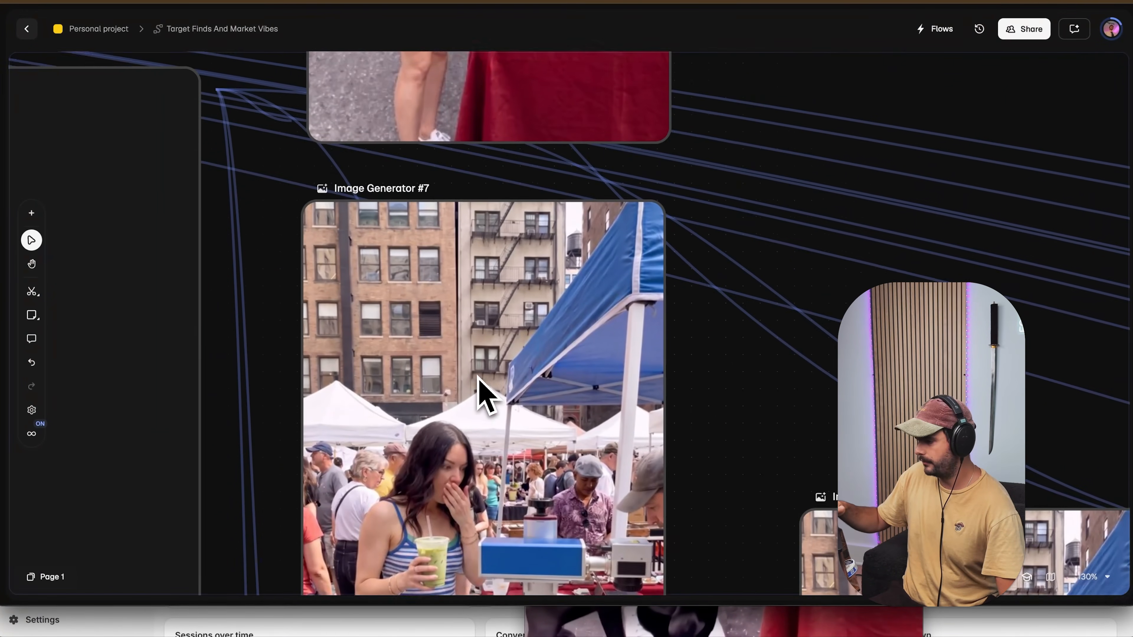
scroll(486, 424, "up", 5)
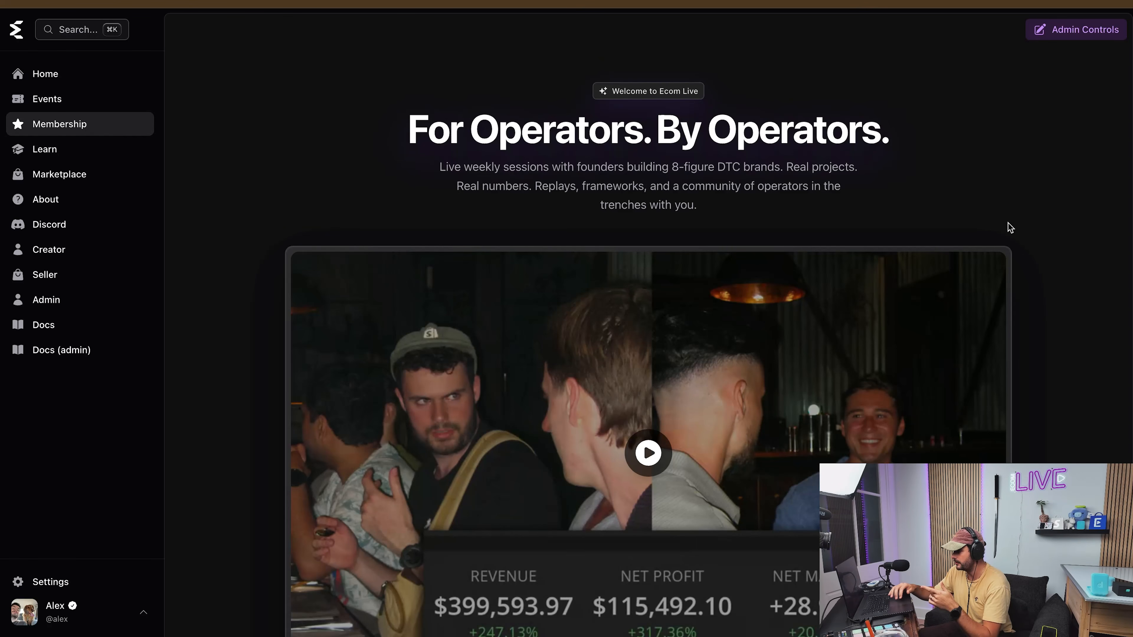
Review the Quarterly and Annual Membership plans and their included features on the Ecom Live membership page.
scroll(1010, 227, "down", 10)
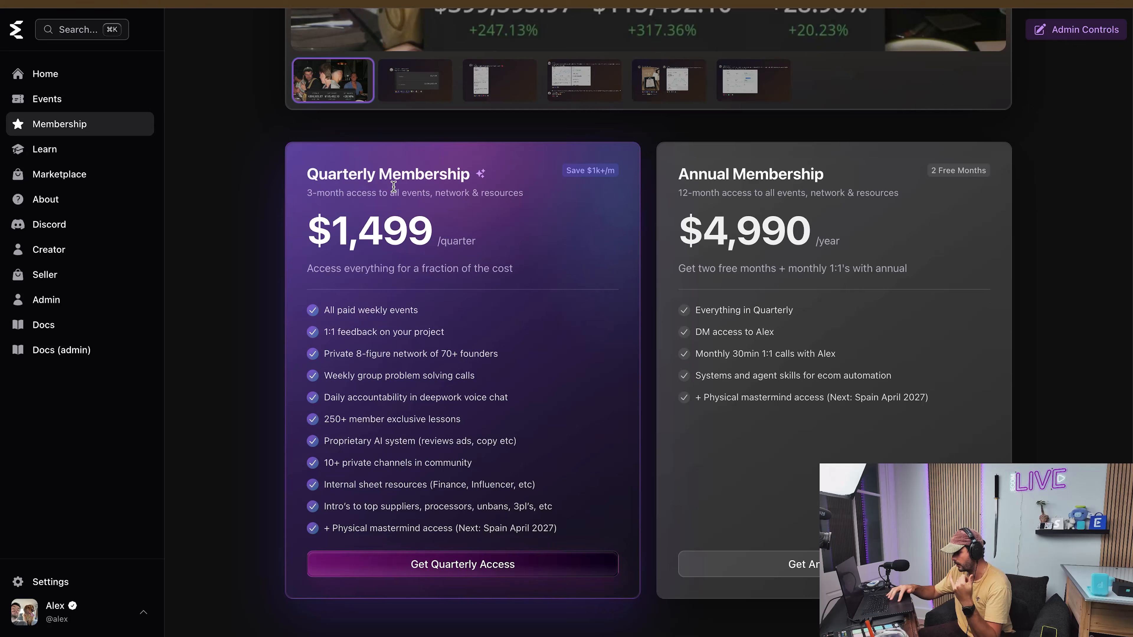
scroll(535, 318, "down", 1)
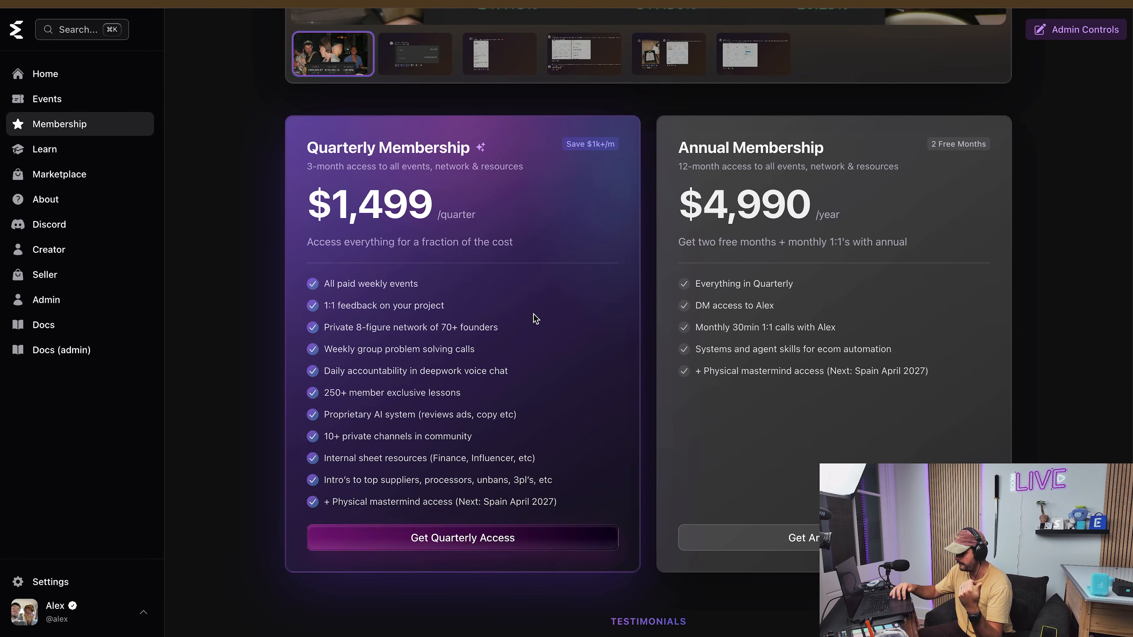
scroll(533, 313, "down", 2)
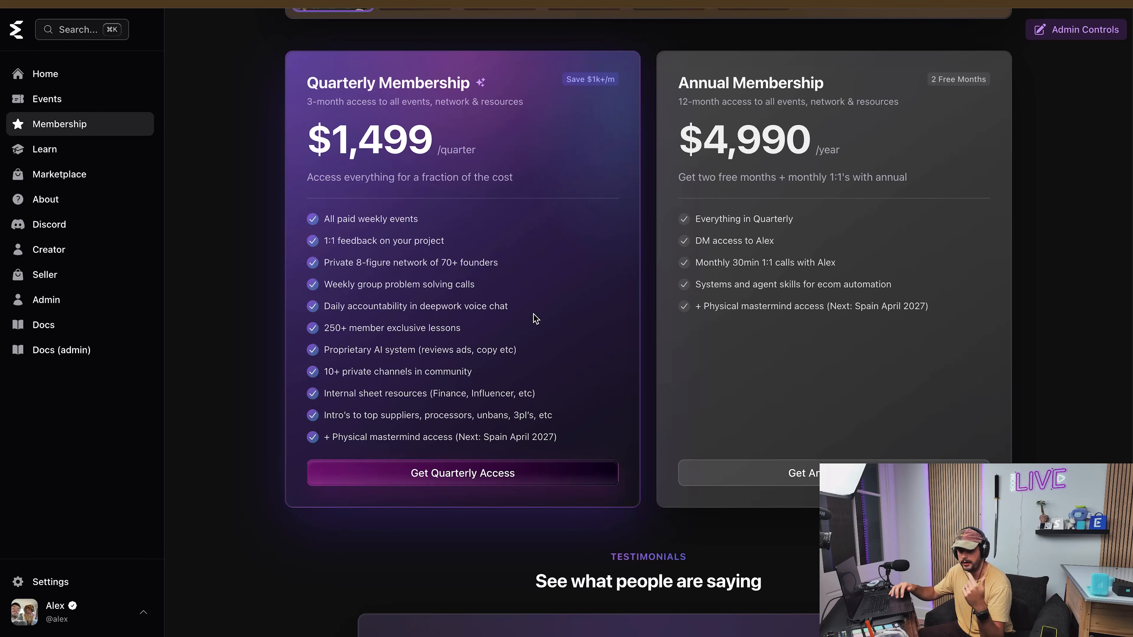
scroll(534, 317, "up", 15)
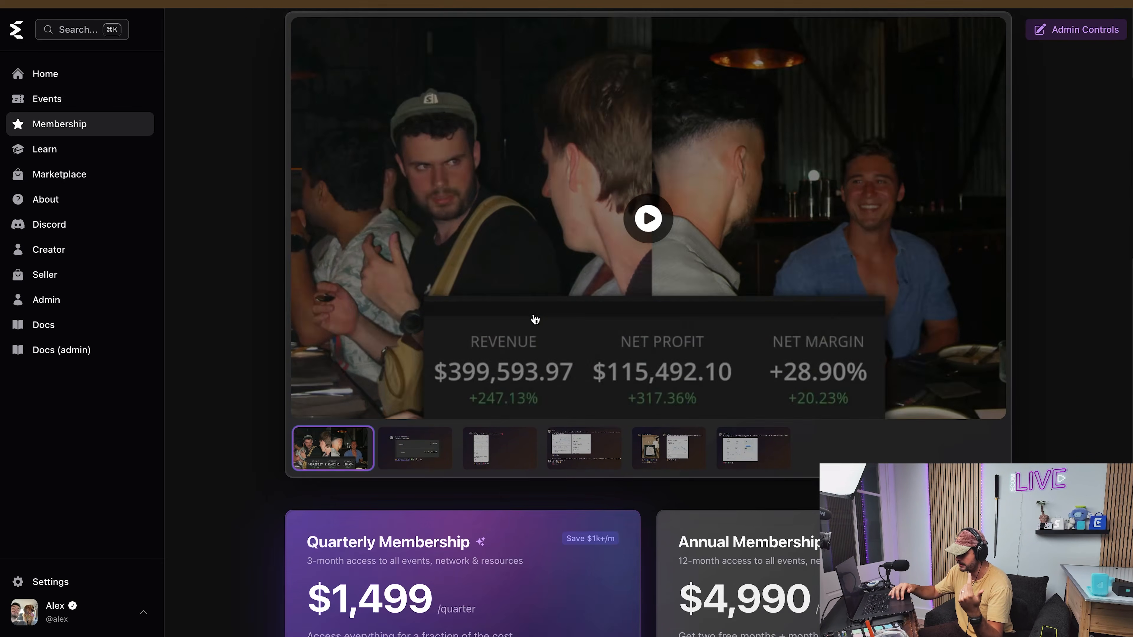
scroll(535, 318, "up", 7)
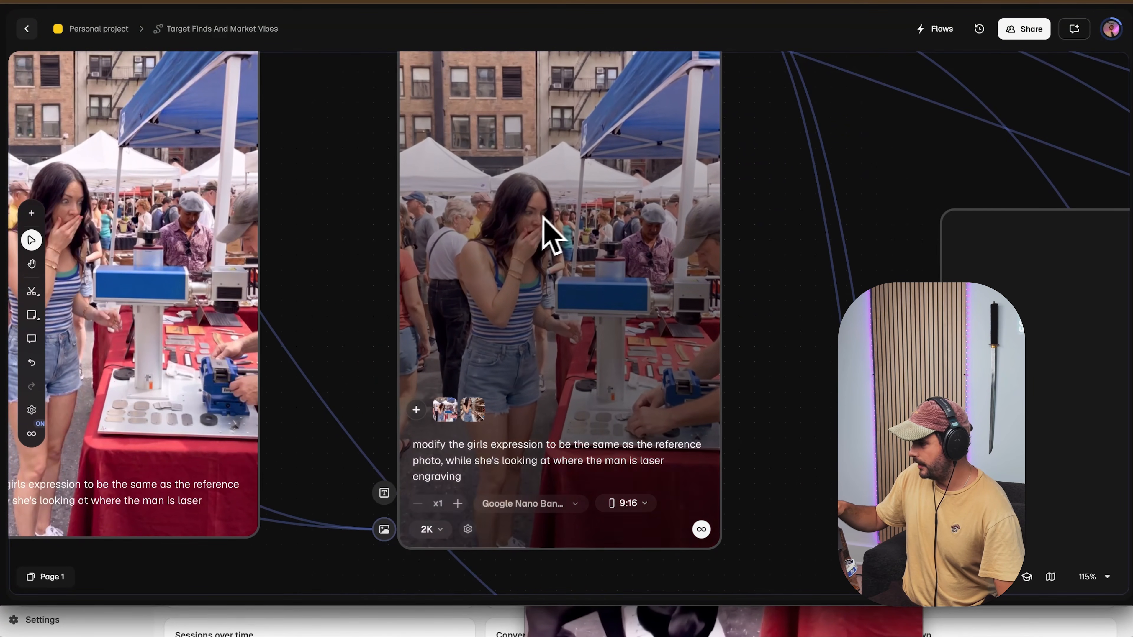
View the expression-edited Image Generator #7 in full size, close the preview and read its prompt about matching the reference photo.
double_click(542, 245)
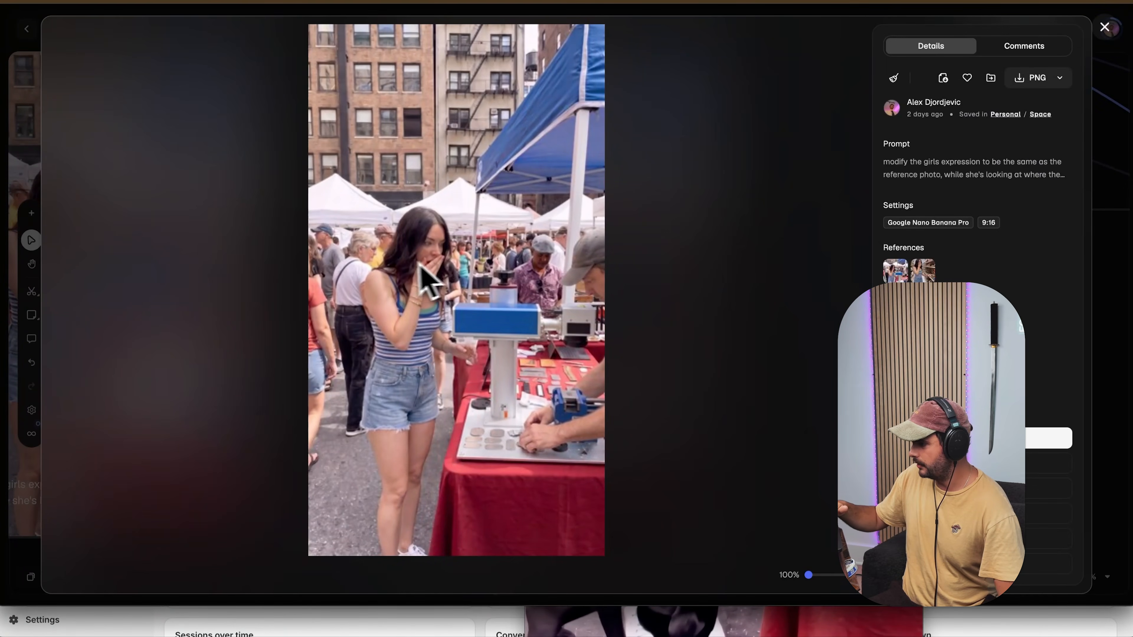
scroll(397, 264, "up", 5)
scroll(471, 264, "down", 5)
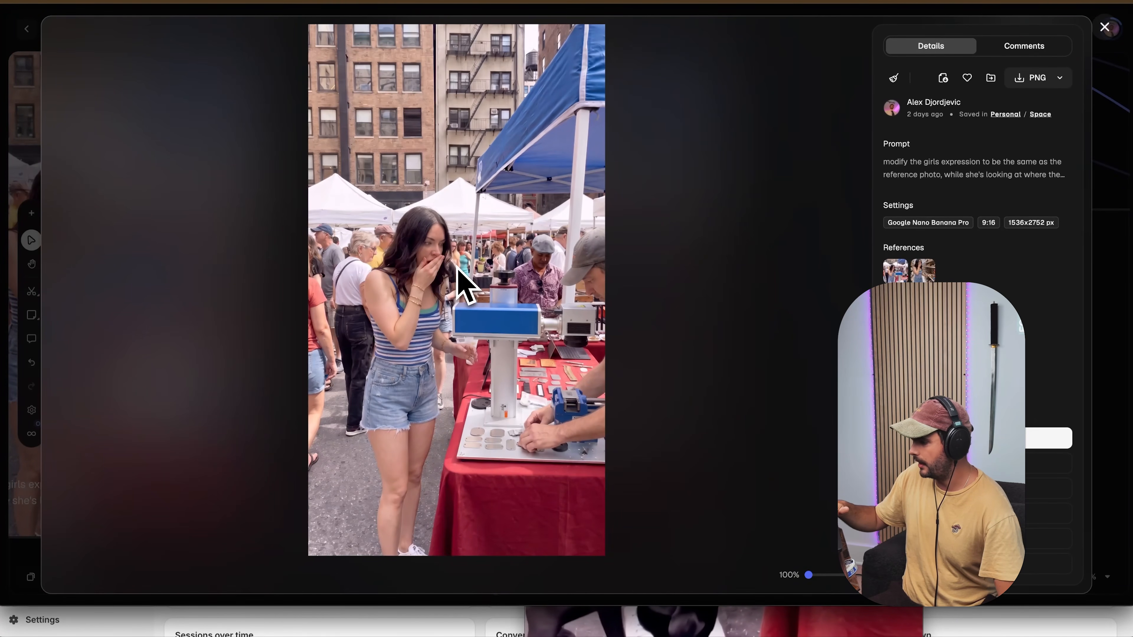
left_click(1124, 166)
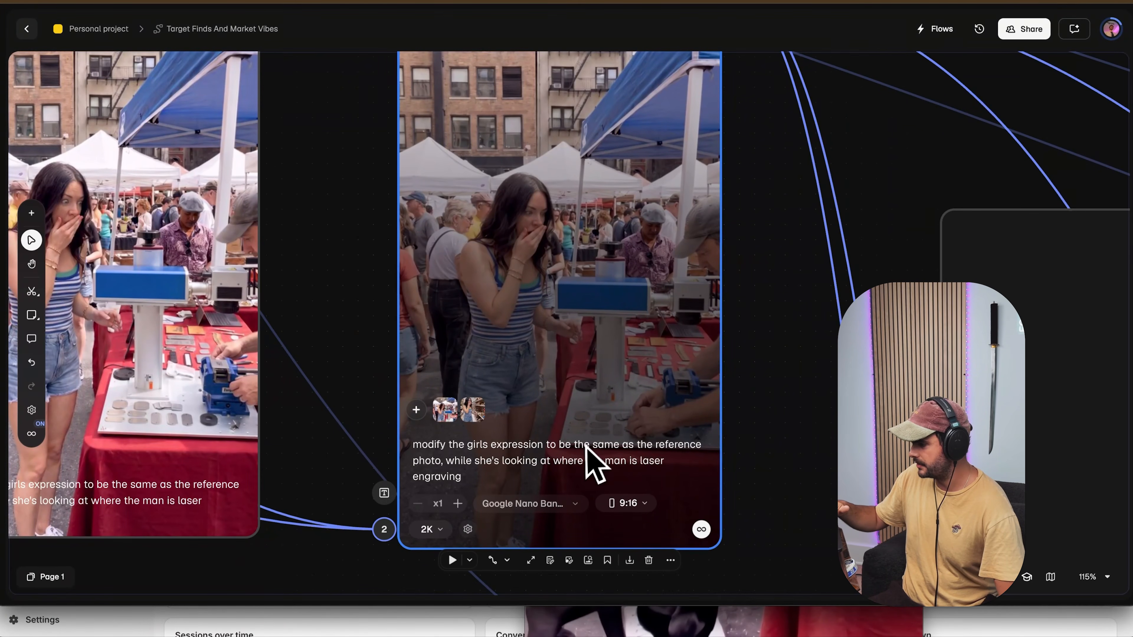
scroll(589, 464, "up", 2)
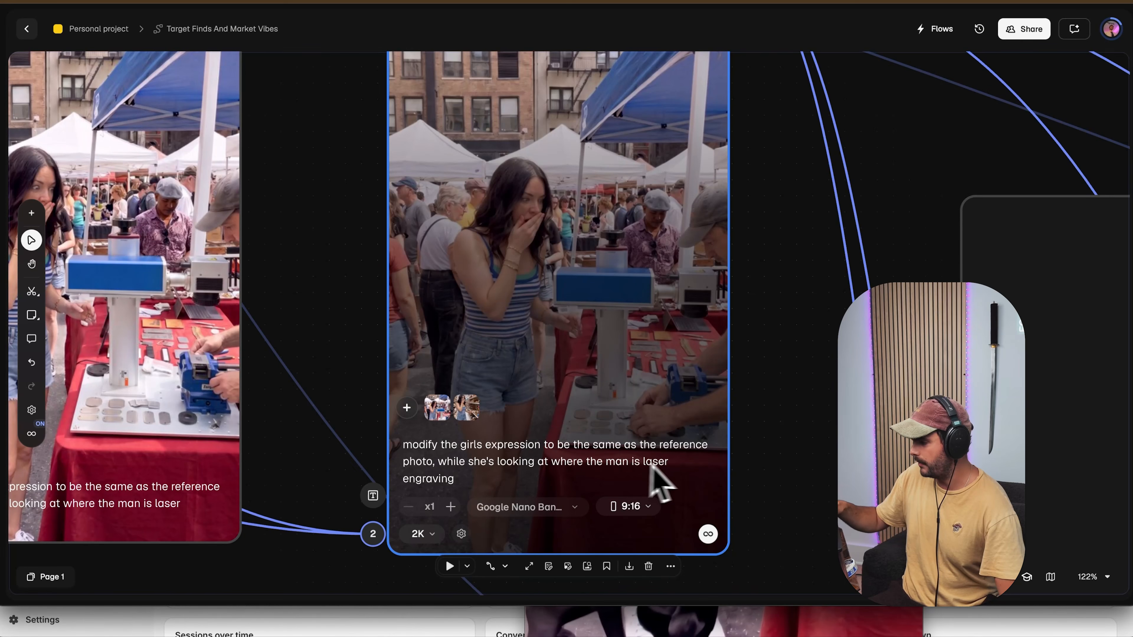
Examine Image Generator #4 as the source of the girl's expression and follow the workflow back to the expression-edited Image Generator #7.
scroll(552, 446, "down", 10)
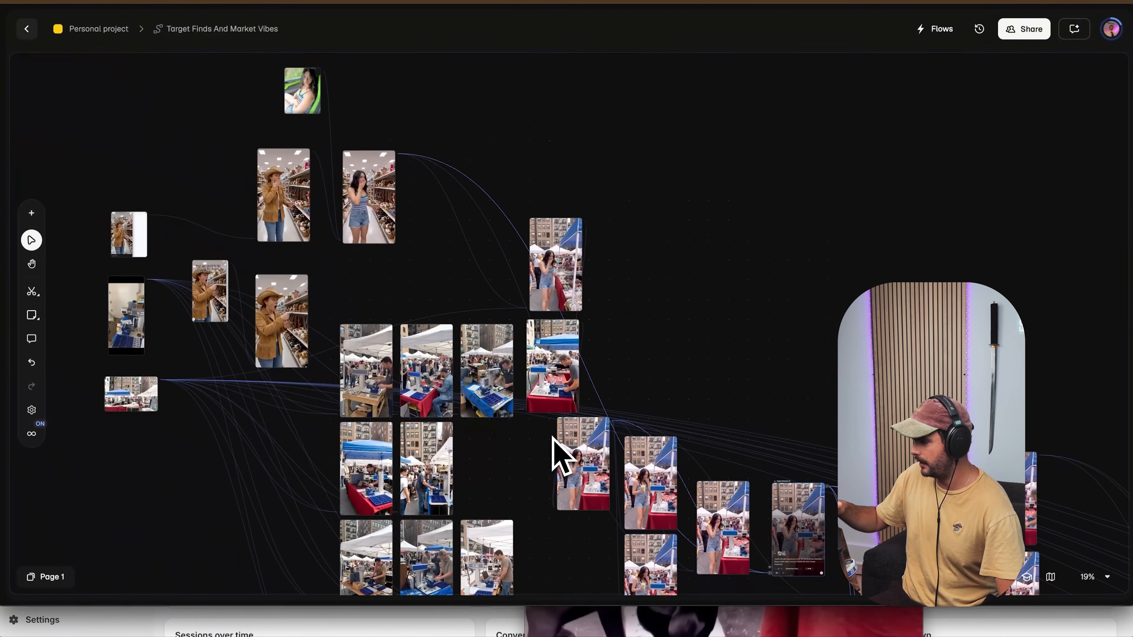
scroll(545, 427, "up", 3)
scroll(431, 285, "up", 10)
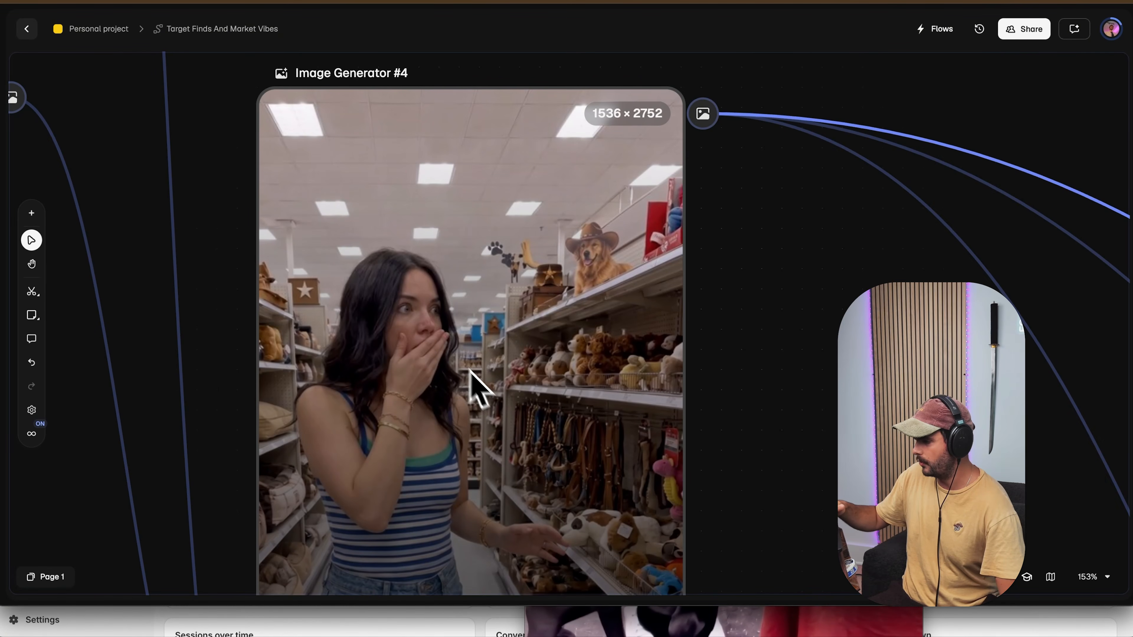
scroll(506, 405, "down", 10)
scroll(506, 402, "right", 10)
scroll(506, 401, "down", 8)
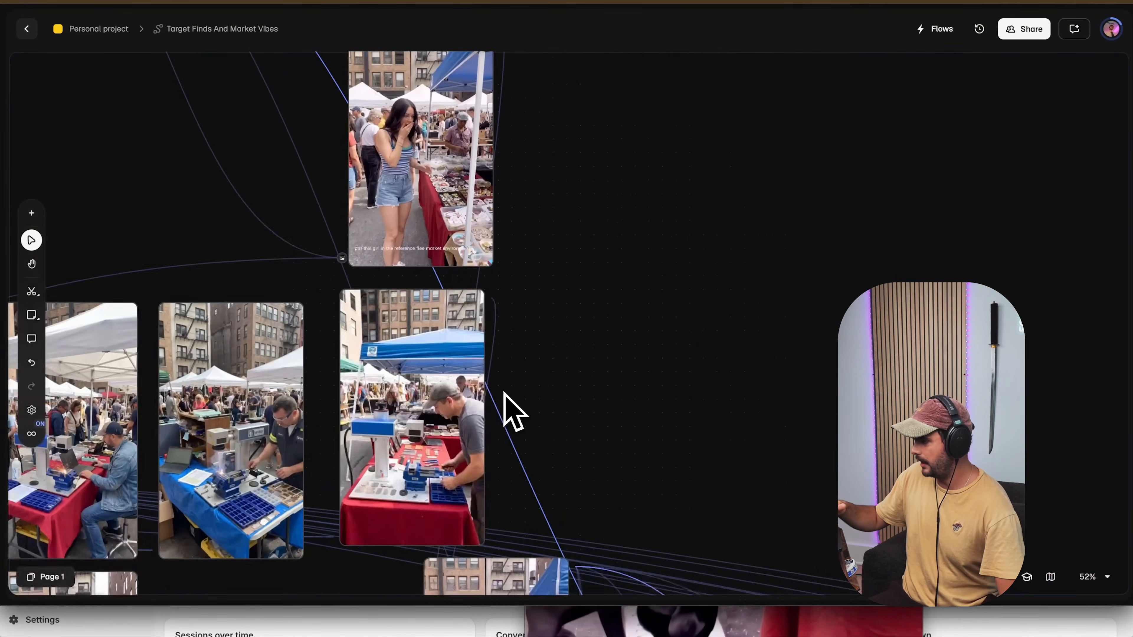
scroll(513, 410, "right", 15)
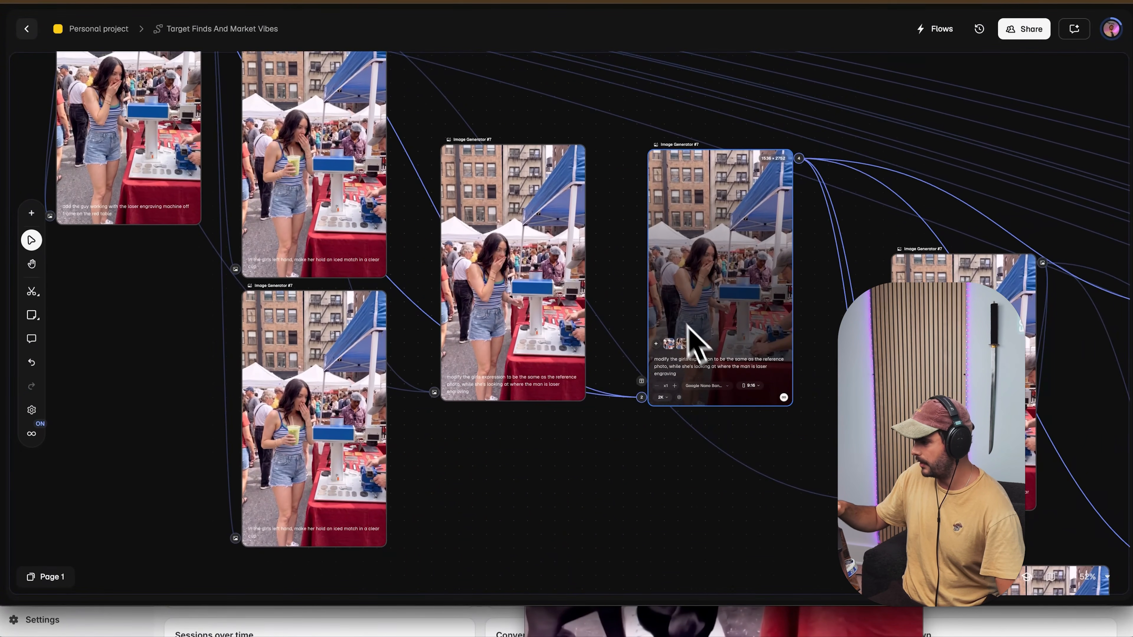
Compare the two expression-edited Image Generator #7 variants with the iced-drink variants before them.
scroll(687, 330, "up", 5)
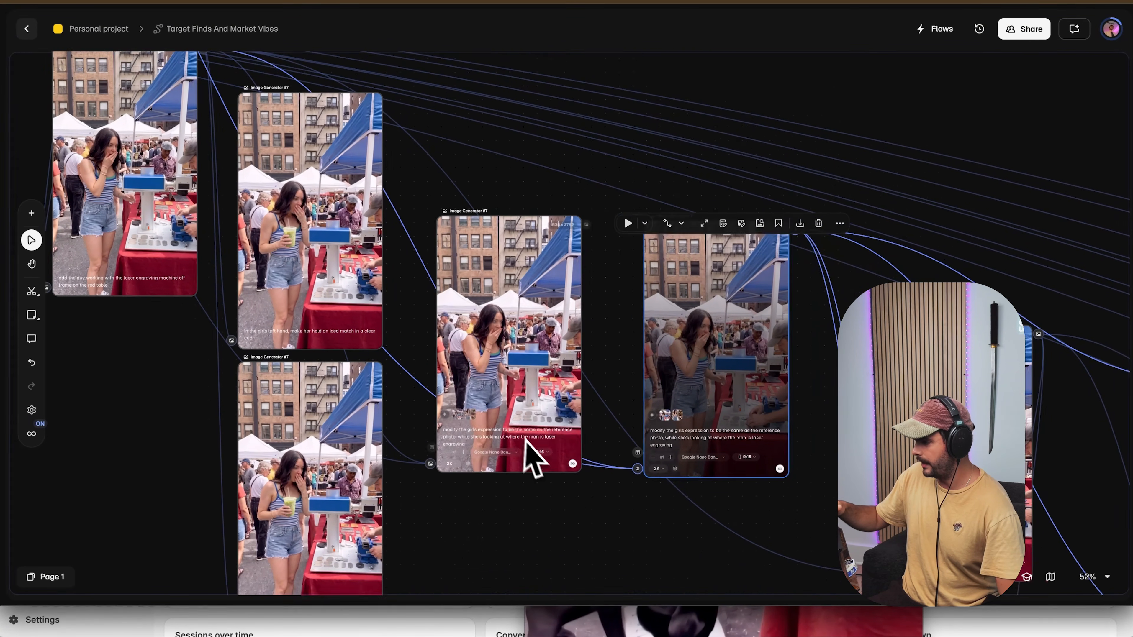
scroll(535, 459, "down", 2)
scroll(535, 460, "right", 2)
scroll(571, 455, "right", 2)
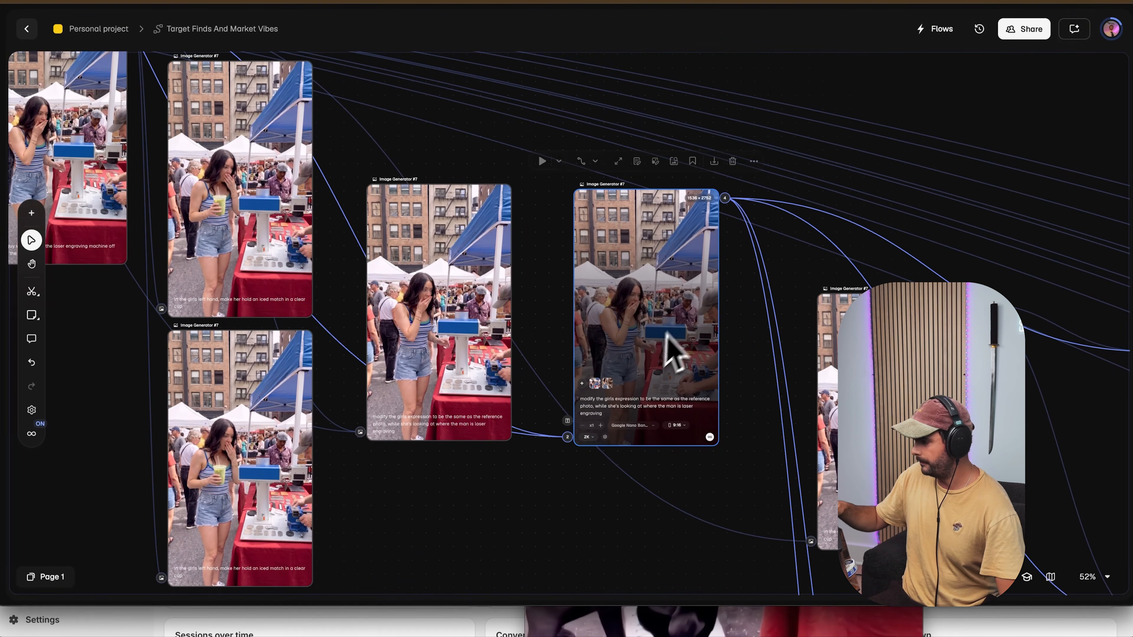
scroll(671, 337, "up", 10)
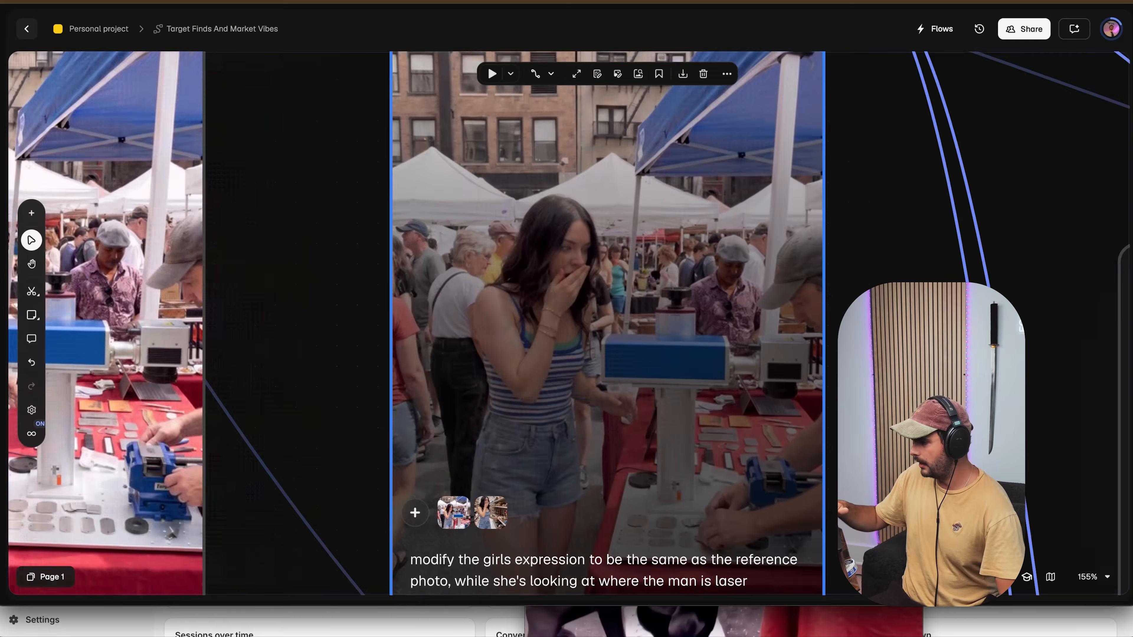
scroll(632, 405, "down", 8)
scroll(580, 379, "left", 4)
scroll(580, 380, "up", 2)
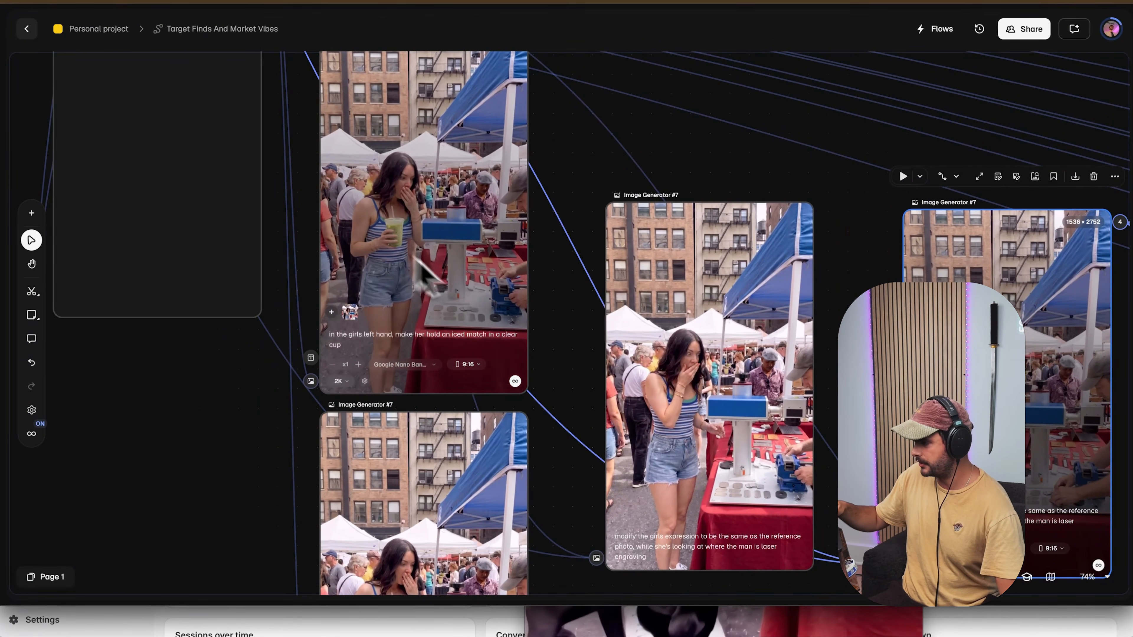
Inspect the girl's empty left hand in the second expression-edited variant at full size, then close the preview.
scroll(531, 347, "right", 6)
scroll(531, 346, "down", 2)
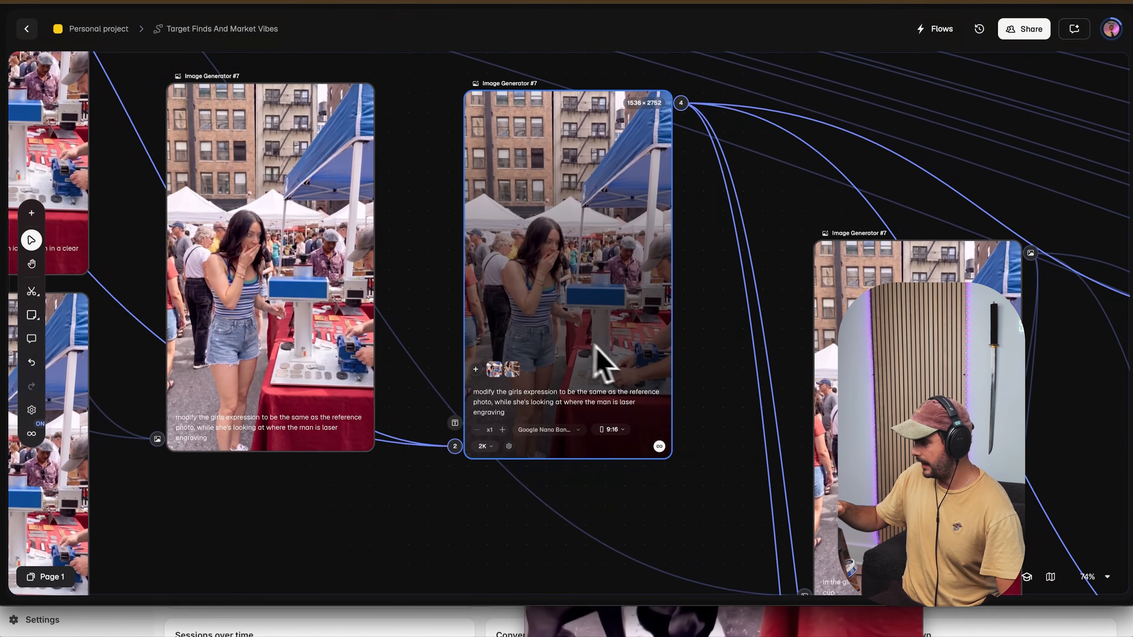
double_click(580, 303)
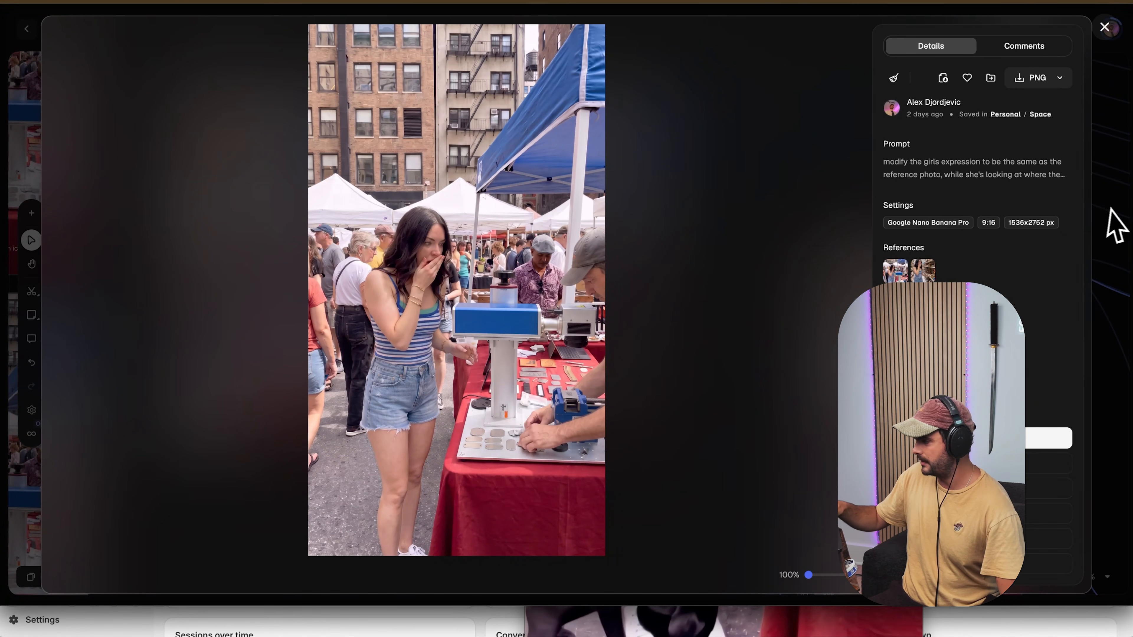
left_click(1113, 222)
Move the following iced-drink Image Generator #7 beside the second expression-edited variant, and check its full-size image before closing the preview.
scroll(695, 374, "right", 4)
scroll(695, 374, "down", 2)
scroll(726, 370, "right", 3)
scroll(727, 371, "down", 2)
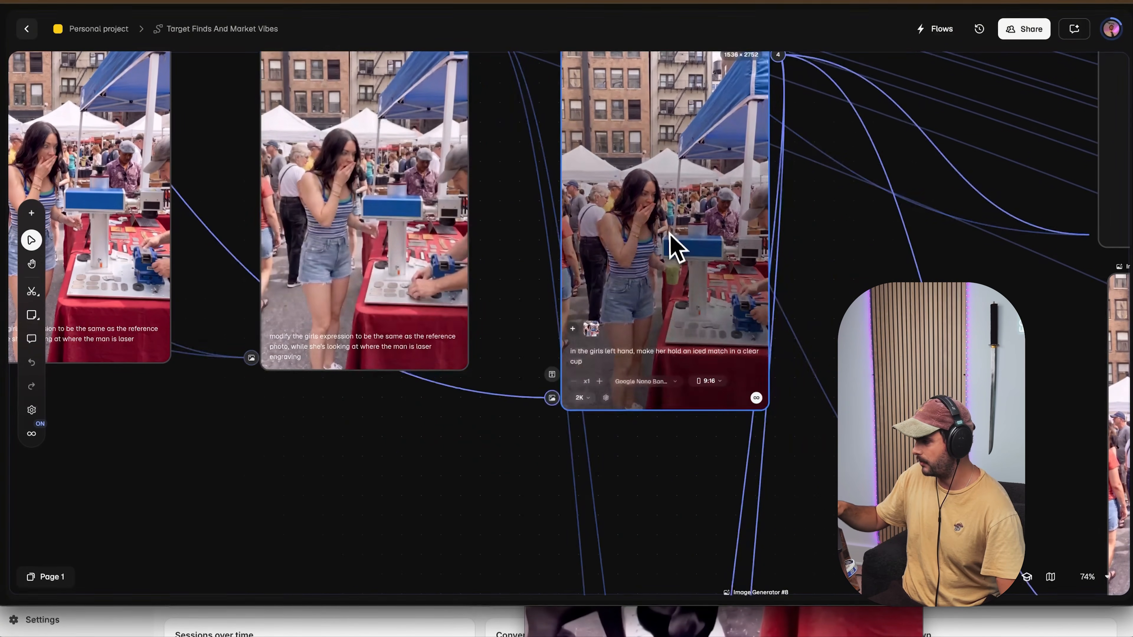
left_click(674, 252)
double_click(667, 269)
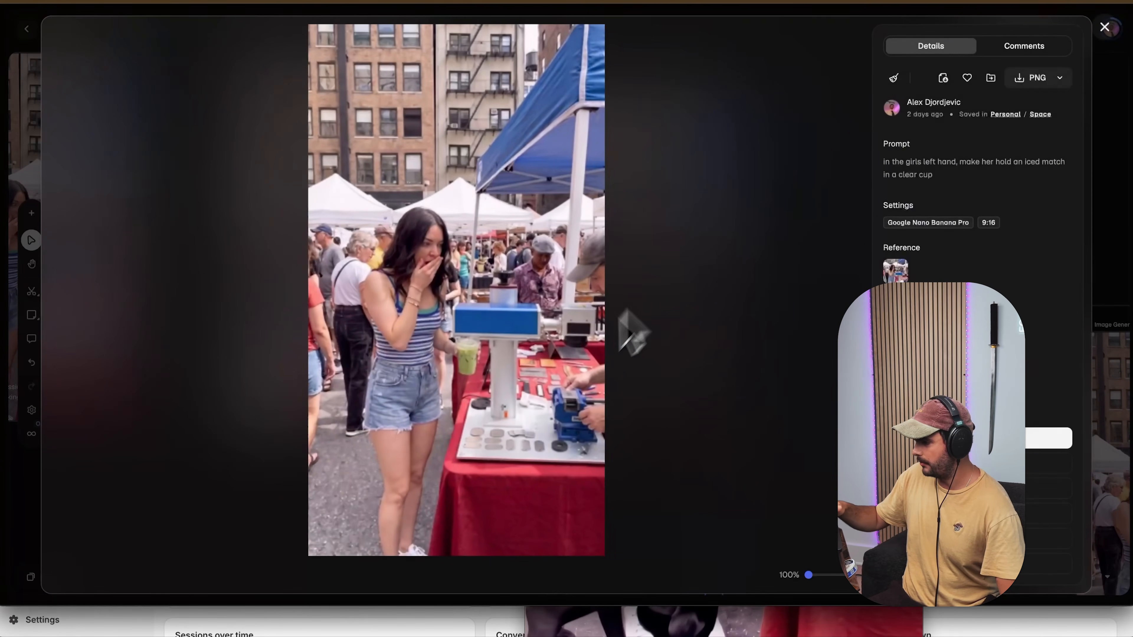
left_click(1111, 227)
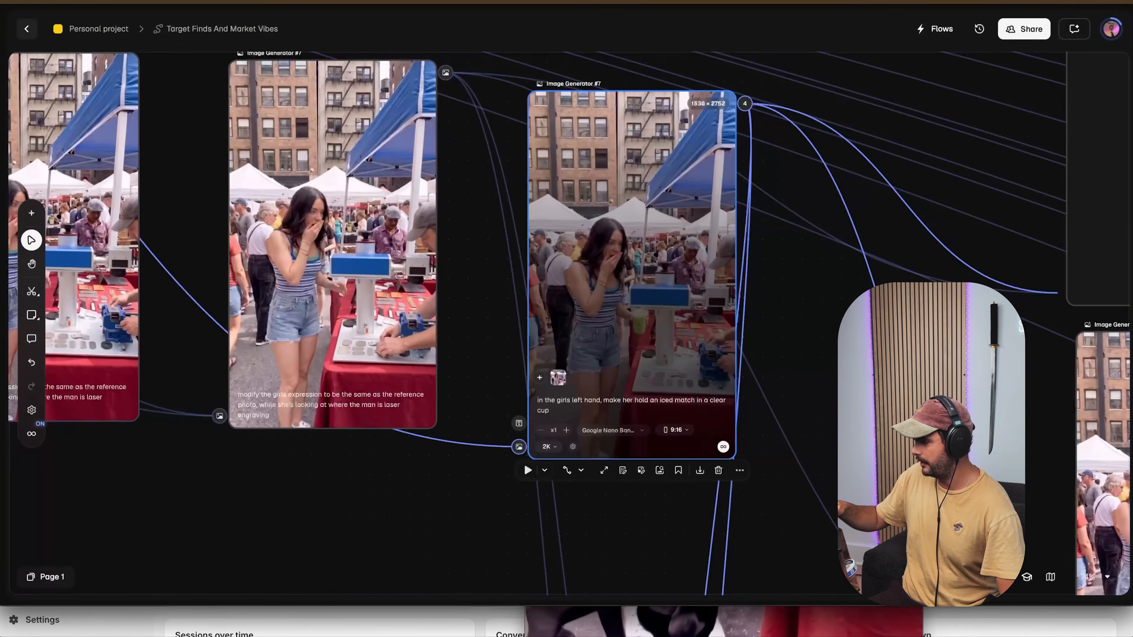
Examine the upper Image Generator #8's prompt for adding the matcha back, and move the node closer to the iced-drink Image Generator #7.
scroll(608, 424, "up", 5)
scroll(647, 402, "down", 3)
scroll(789, 424, "right", 9)
scroll(789, 425, "down", 5)
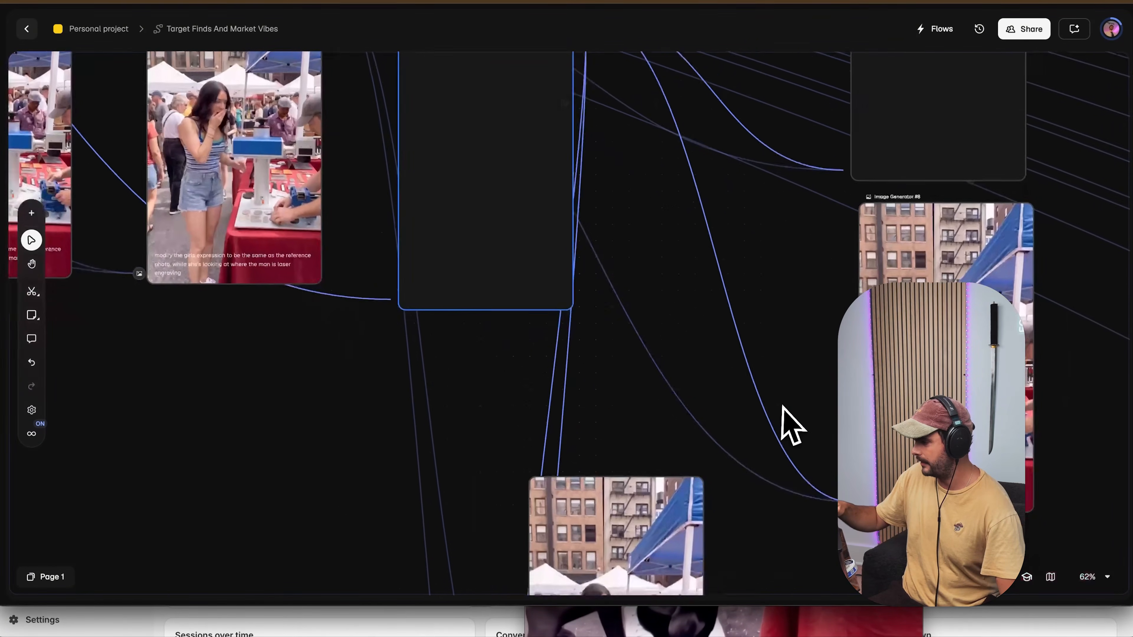
scroll(789, 425, "up", 7)
scroll(786, 413, "up", 5)
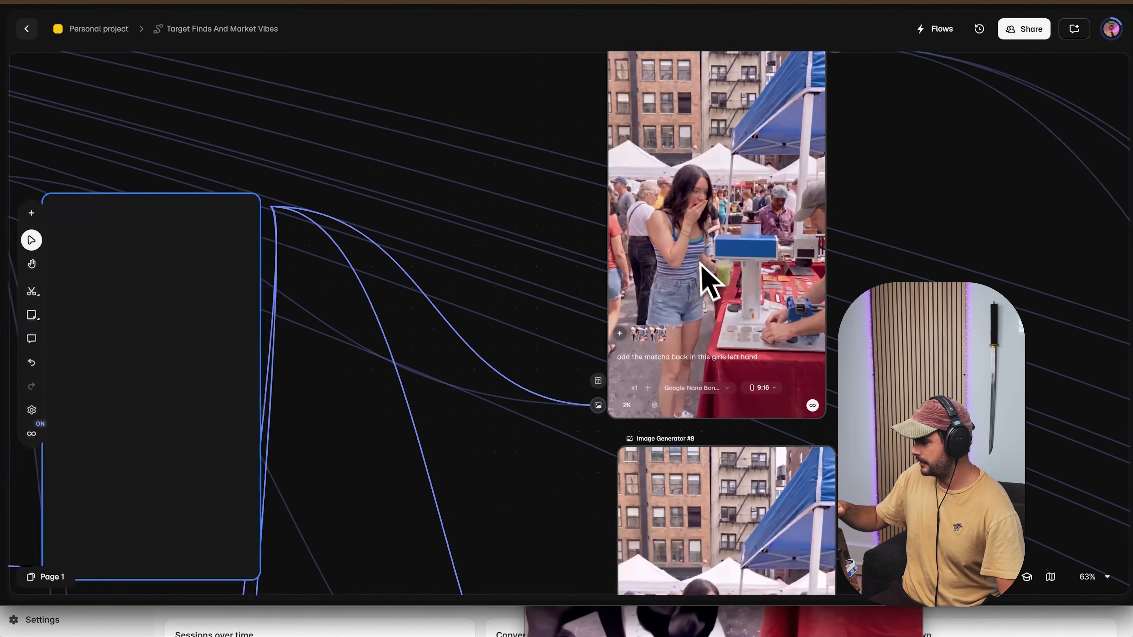
scroll(752, 402, "down", 4)
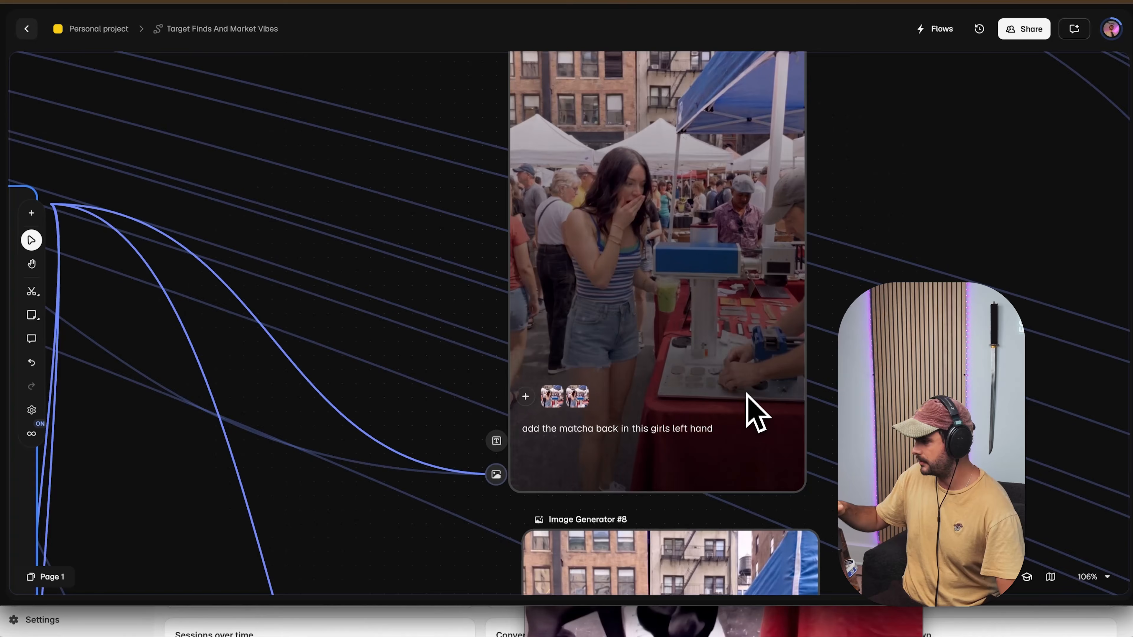
scroll(651, 401, "down", 10)
scroll(651, 401, "right", 8)
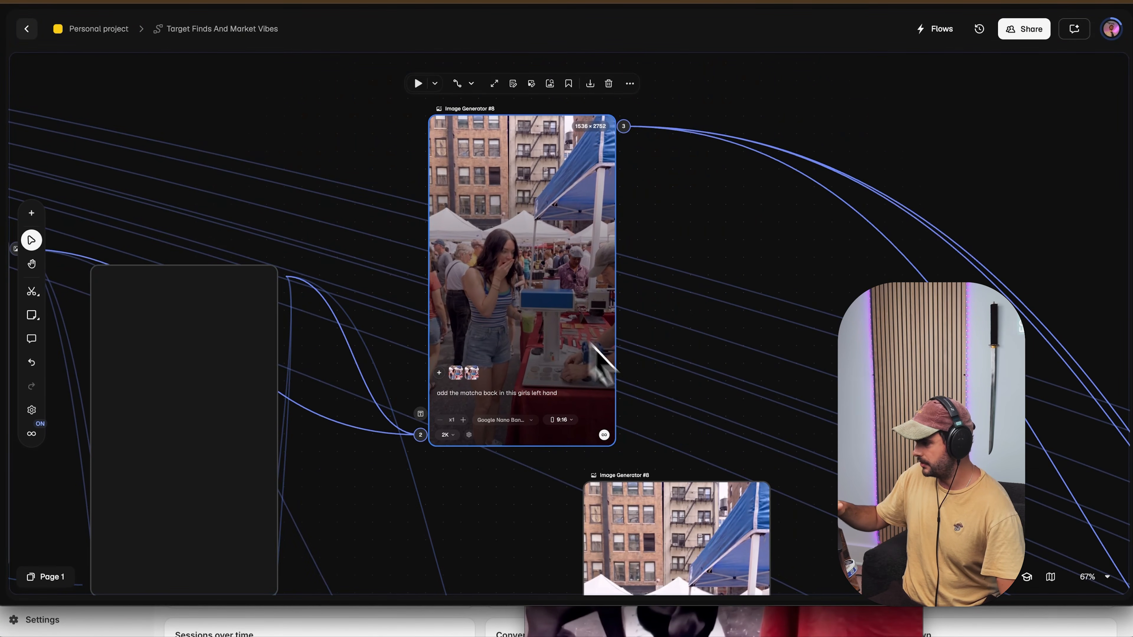
Examine the Image Generator #9 variants and their prompt for adding a leash leading to a black labrador.
scroll(651, 399, "down", 3)
scroll(651, 399, "right", 3)
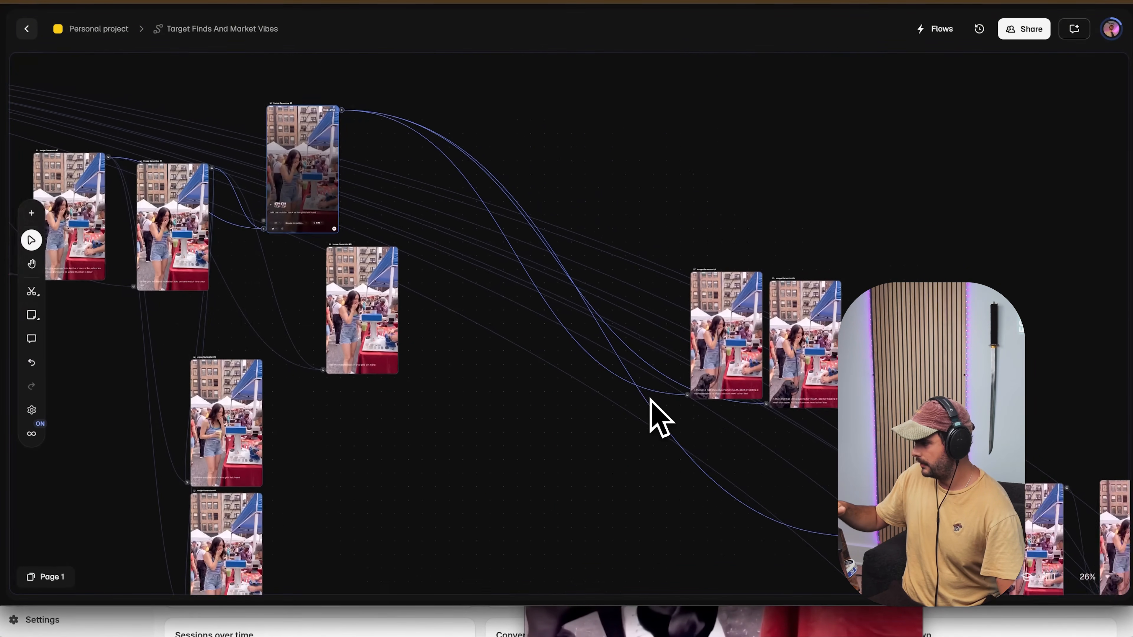
scroll(651, 399, "up", 5)
scroll(685, 344, "right", 2)
scroll(685, 344, "up", 12)
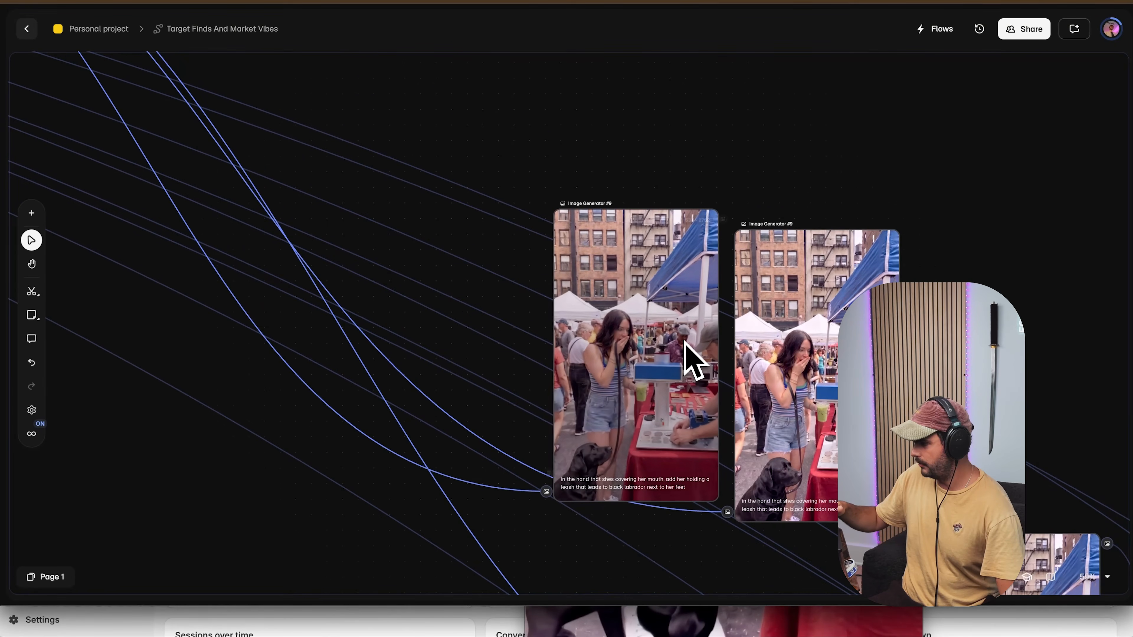
Return to the upper Image Generator #8 and review its matcha image and prompt up close.
scroll(685, 343, "left", 12)
scroll(683, 343, "down", 2)
scroll(683, 342, "right", 1)
scroll(503, 357, "up", 5)
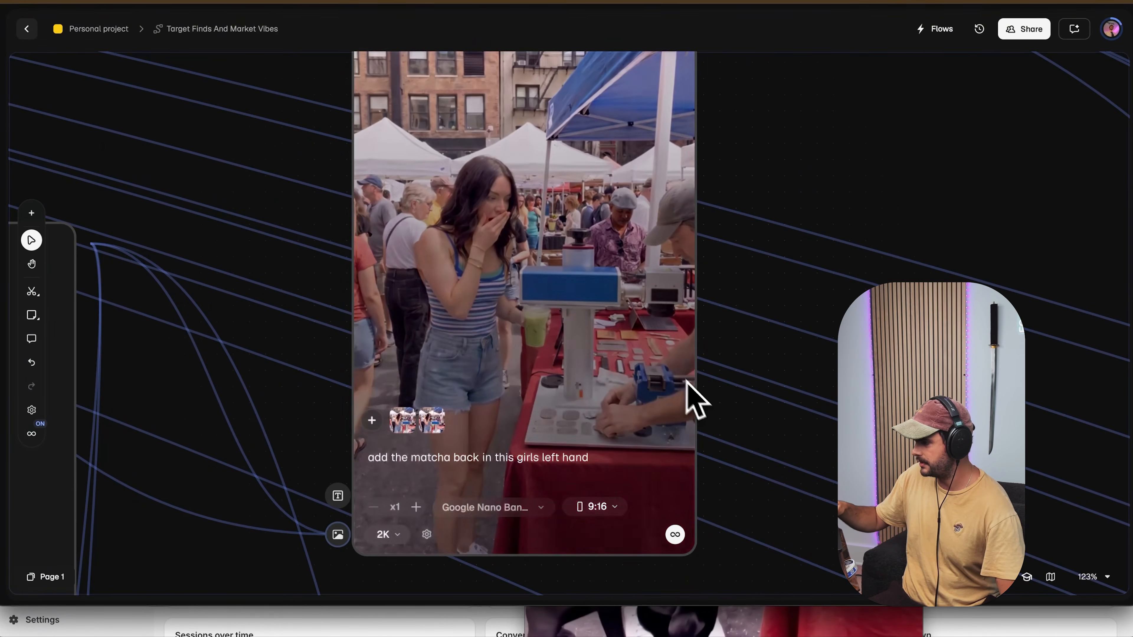
Check the matcha image at full size, and read the first Image Generator #9's prompt for adding a leash leading to a black labrador.
double_click(544, 329)
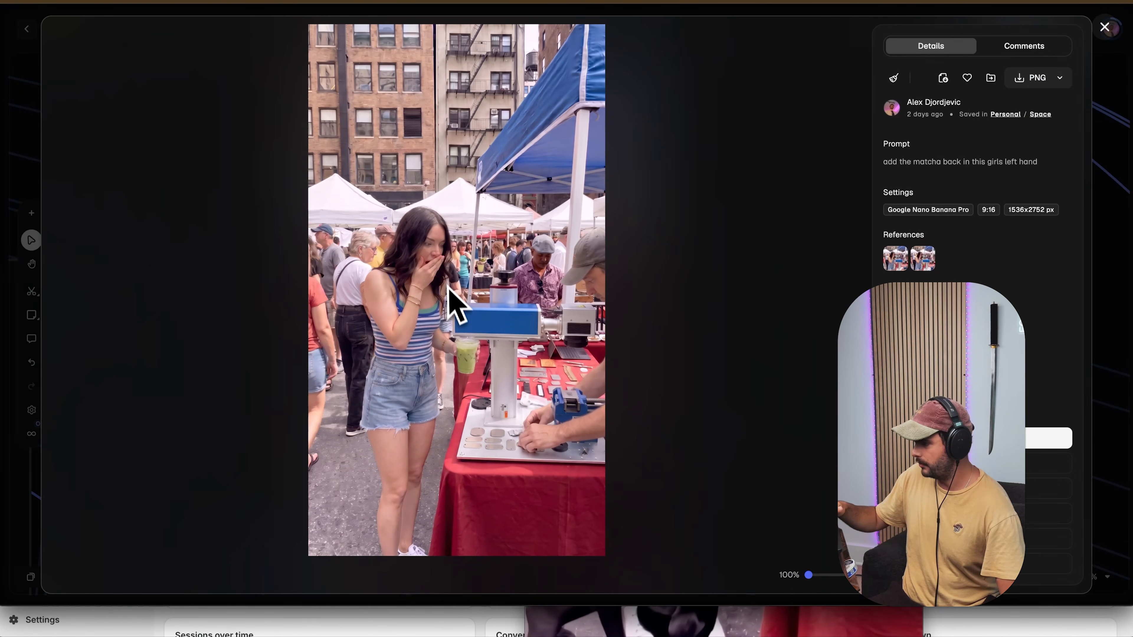
left_click(1102, 245)
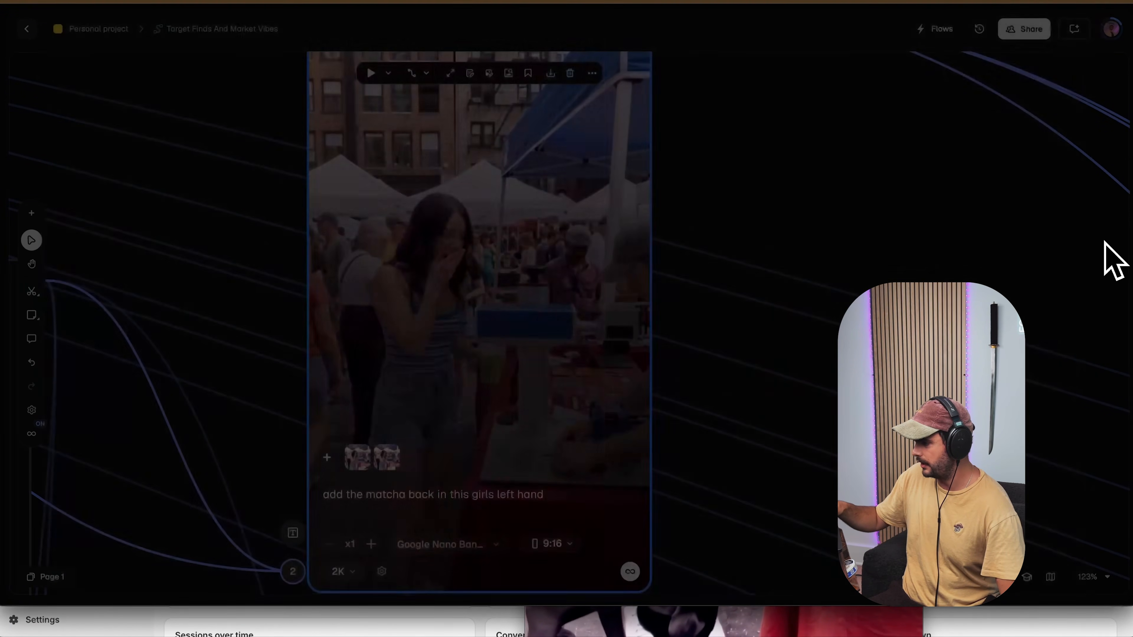
scroll(566, 324, "right", 6)
scroll(567, 323, "down", 3)
scroll(567, 323, "down", 5)
scroll(566, 324, "right", 10)
scroll(566, 324, "right", 8)
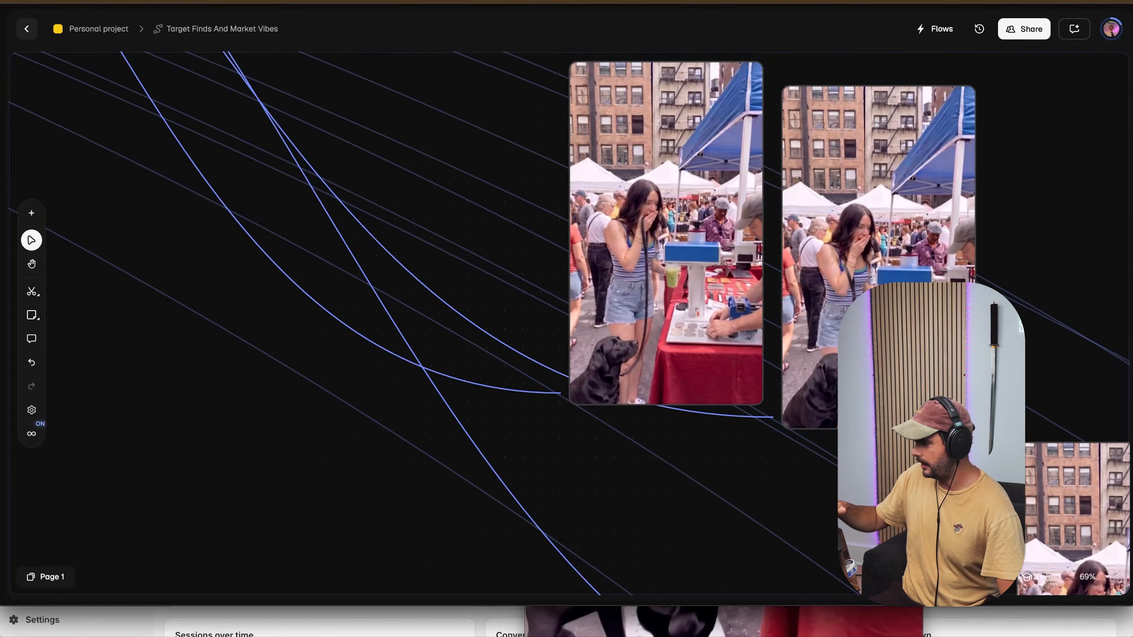
scroll(638, 339, "up", 5)
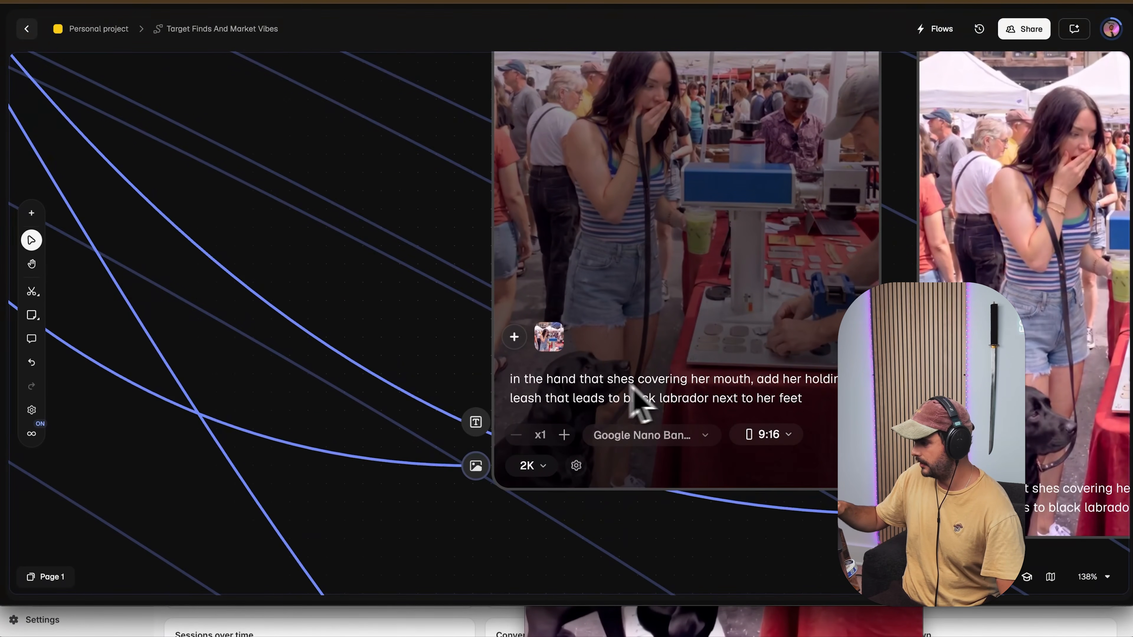
scroll(635, 399, "right", 2)
scroll(636, 400, "up", 2)
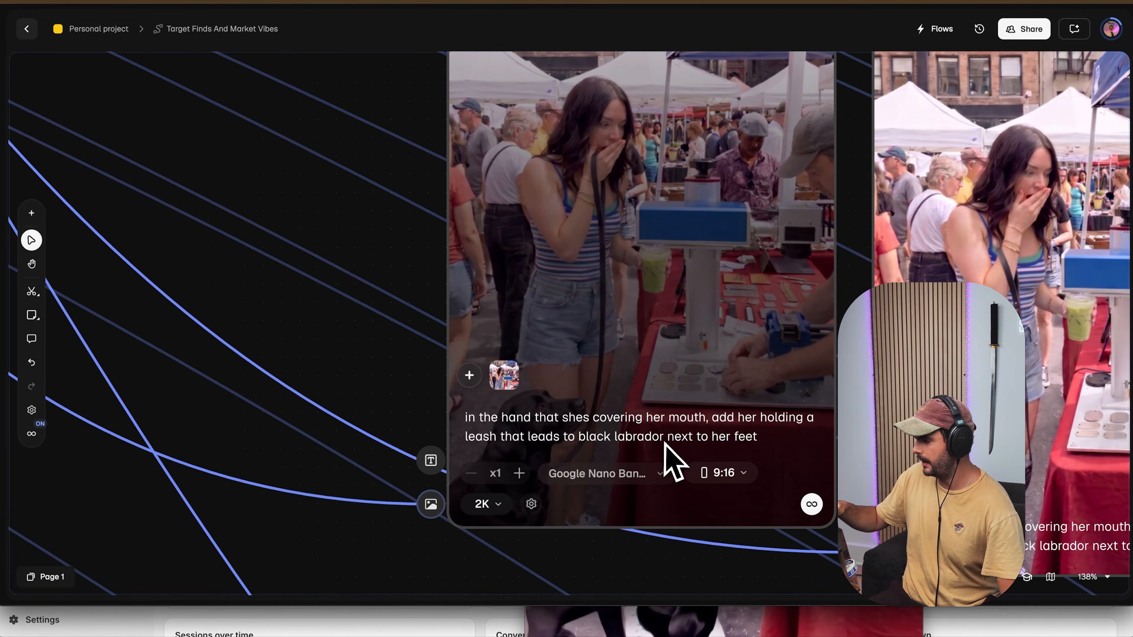
Align the first two Image Generator #9 nodes side by side in an even row.
scroll(758, 444, "down", 5)
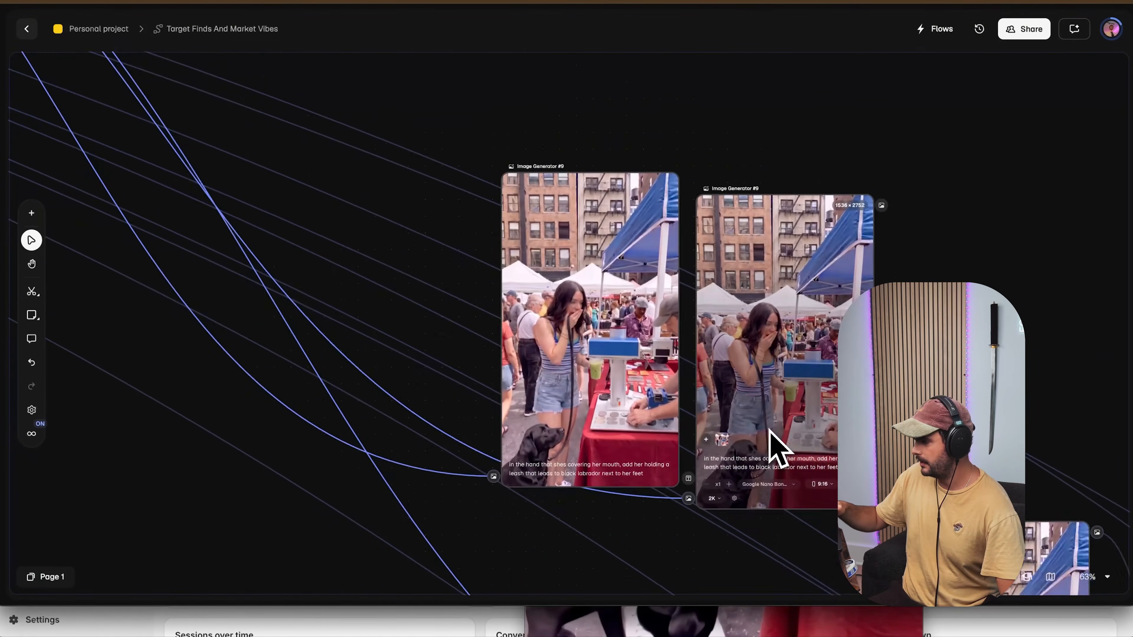
left_click_drag(480, 308, 427, 321)
left_click_drag(663, 311, 609, 298)
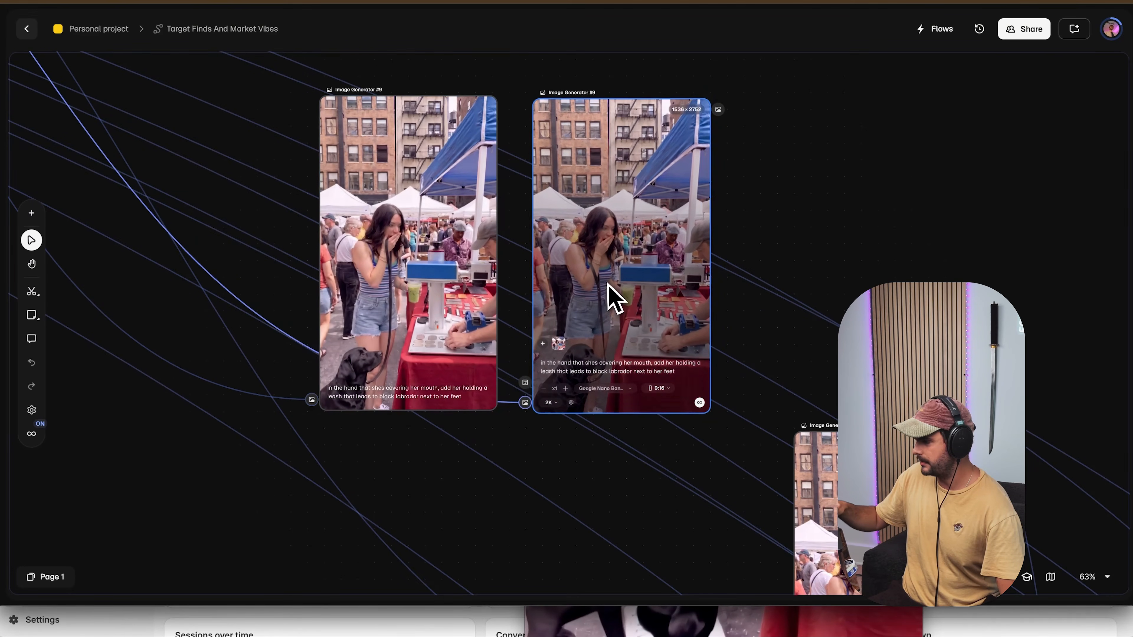
left_click(844, 216)
scroll(781, 313, "down", 1)
scroll(782, 313, "right", 1)
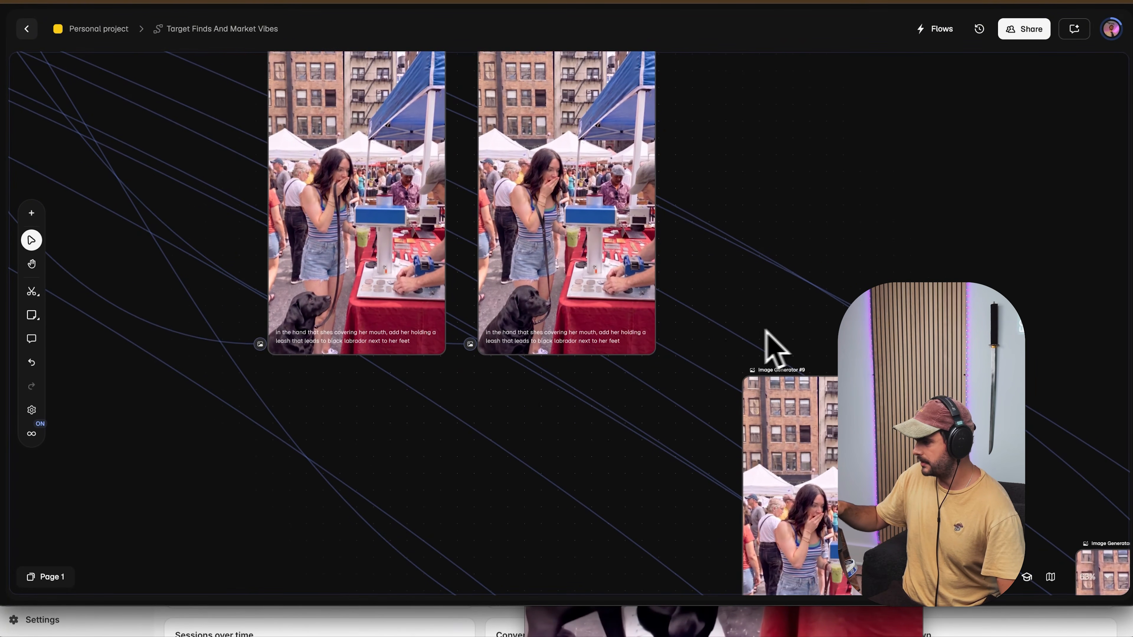
Move the third Image Generator #9 closer to the other two, and inspect its leash and labrador image at full size.
scroll(609, 331, "down", 6)
scroll(609, 332, "right", 7)
left_click_drag(541, 283, 344, 349)
scroll(389, 290, "left", 3)
double_click(388, 294)
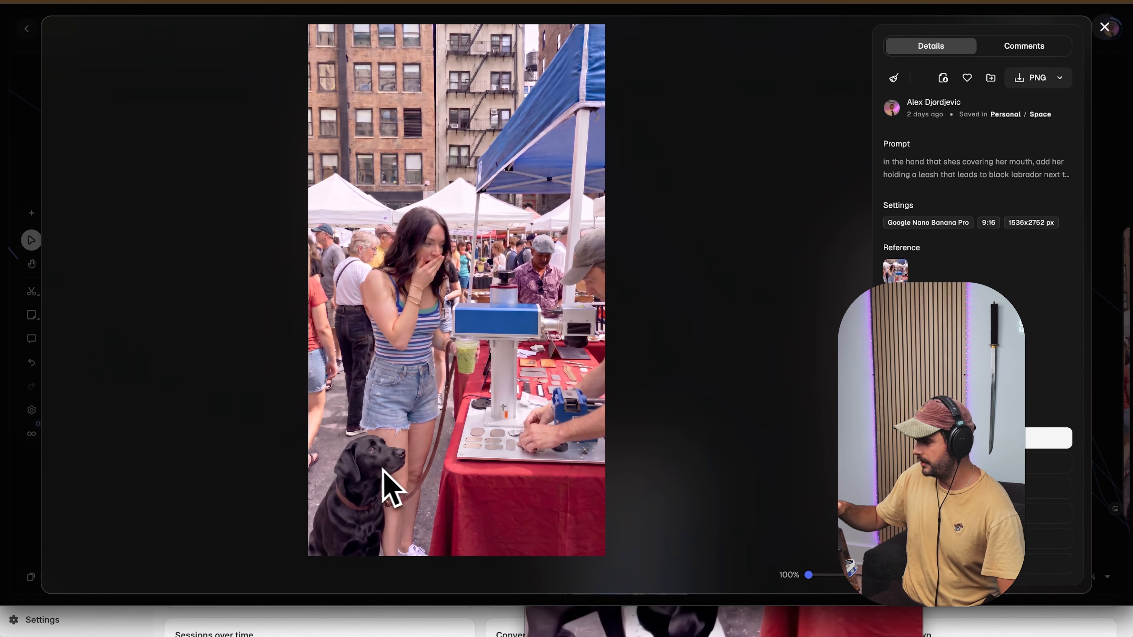
scroll(444, 362, "up", 5)
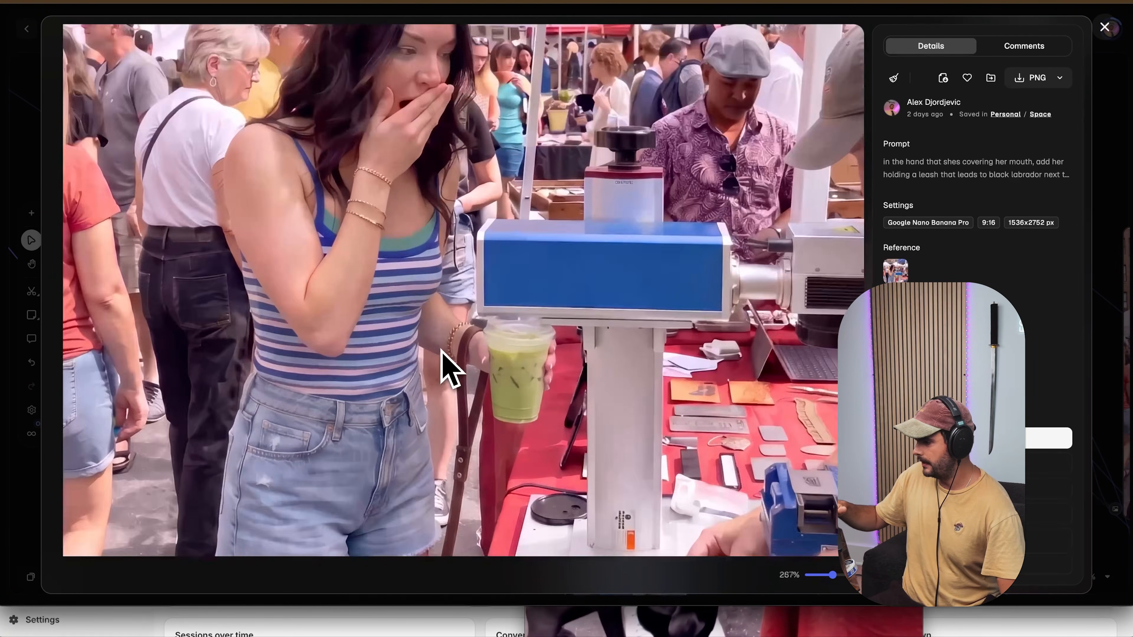
scroll(455, 411, "down", 3)
scroll(453, 415, "down", 3)
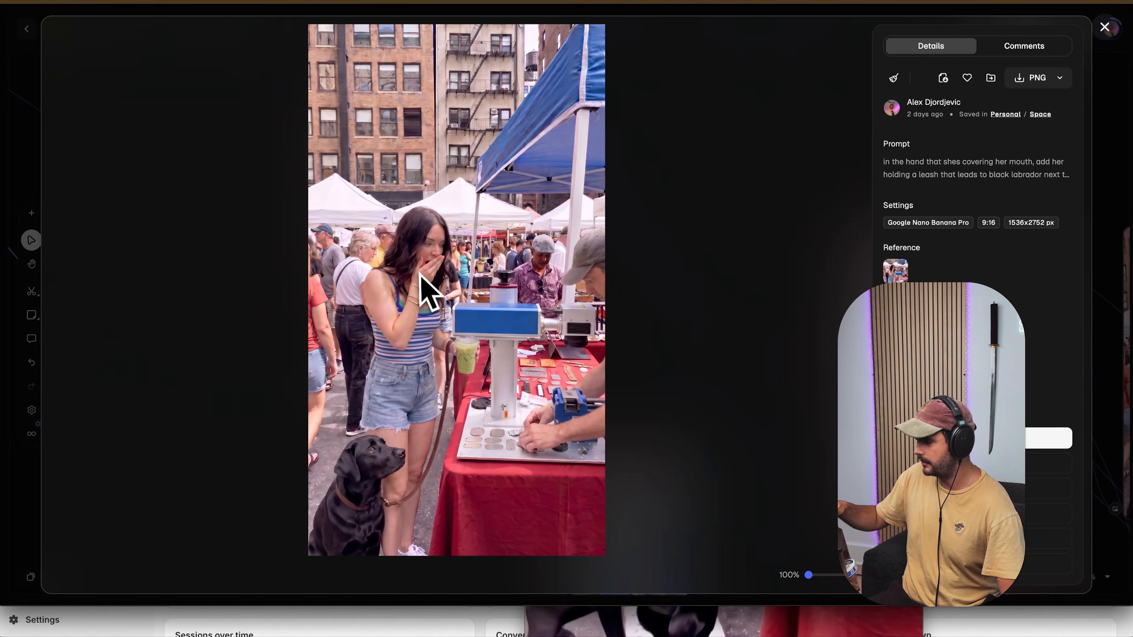
left_click(1108, 216)
Move Image Generator #10 up and closer to the third Image Generator #9, above the blue vise screenshot.
scroll(781, 324, "down", 3)
scroll(781, 324, "right", 5)
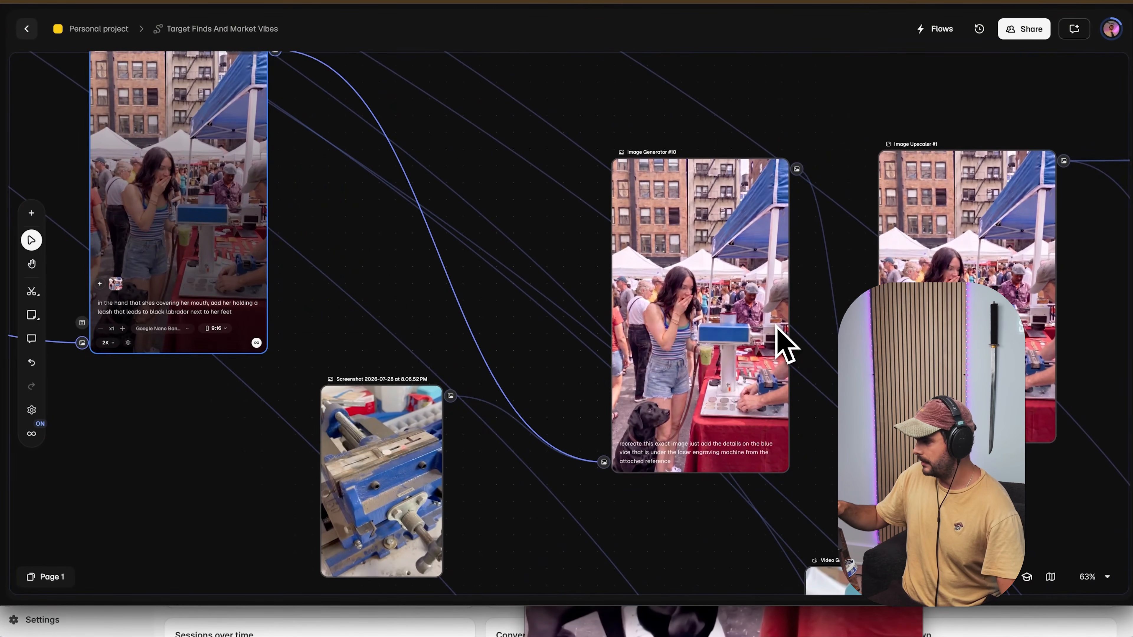
left_click_drag(708, 303, 627, 223)
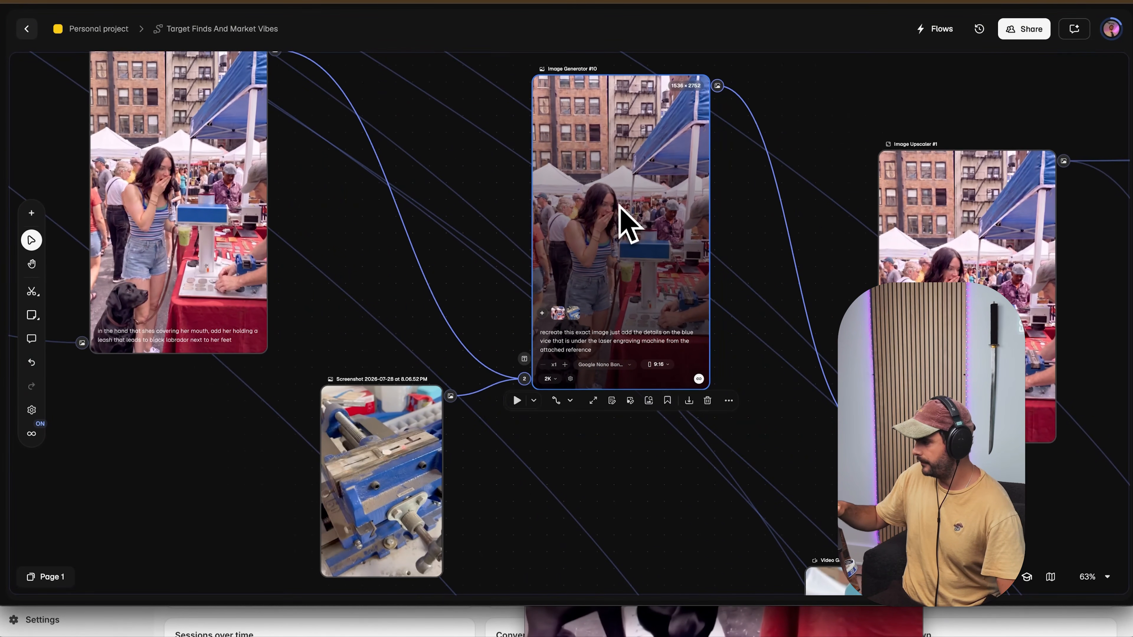
scroll(665, 316, "up", 3)
scroll(665, 316, "right", 1)
scroll(593, 312, "right", 2)
scroll(593, 312, "down", 1)
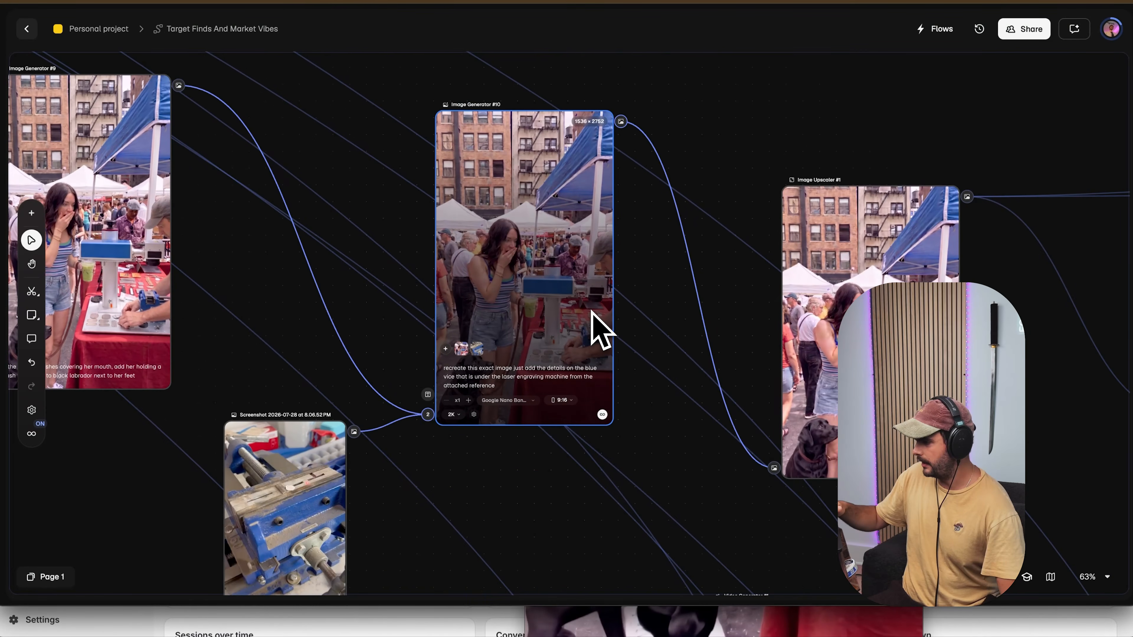
Inspect the blue vise up close in the third Image Generator #9's full-size image.
scroll(600, 339, "left", 5)
scroll(600, 339, "up", 2)
double_click(298, 385)
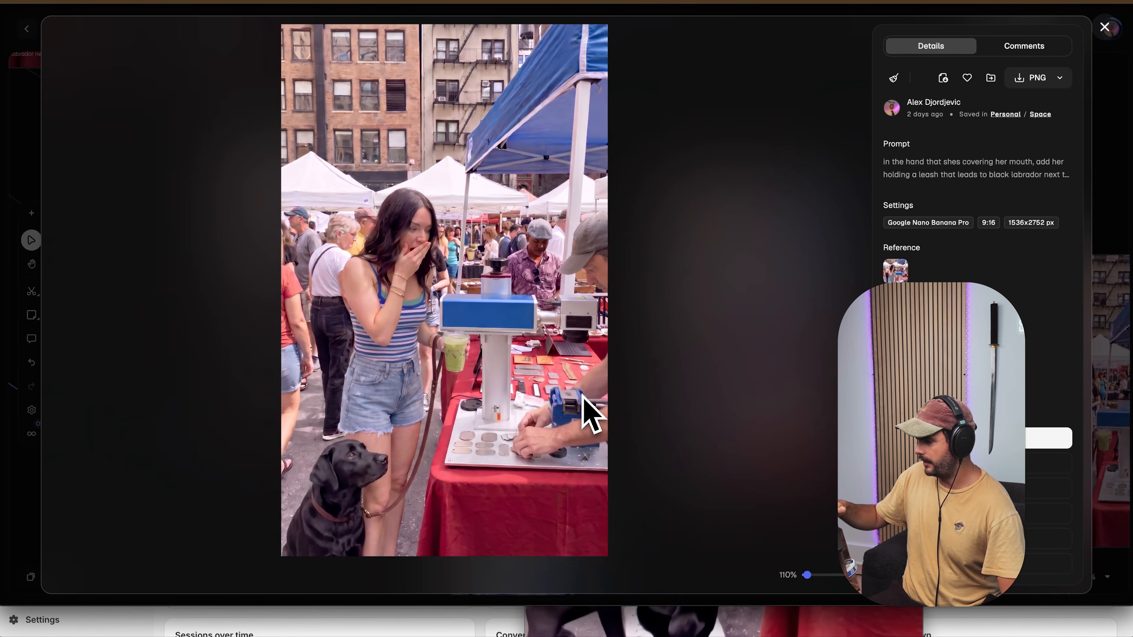
scroll(594, 409, "up", 5)
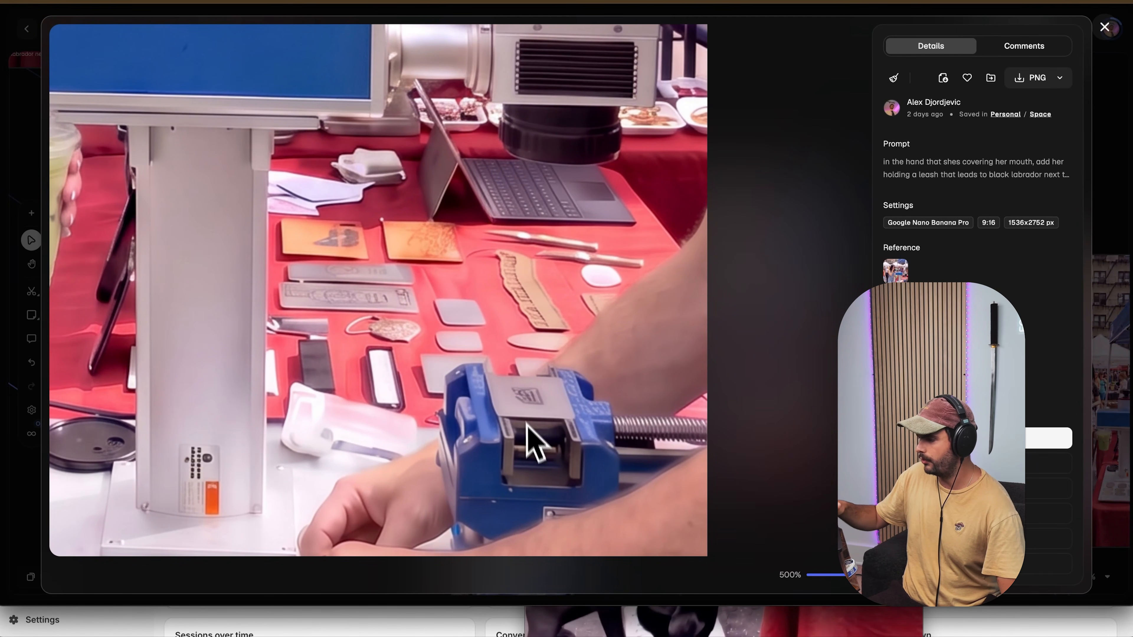
scroll(551, 429, "down", 5)
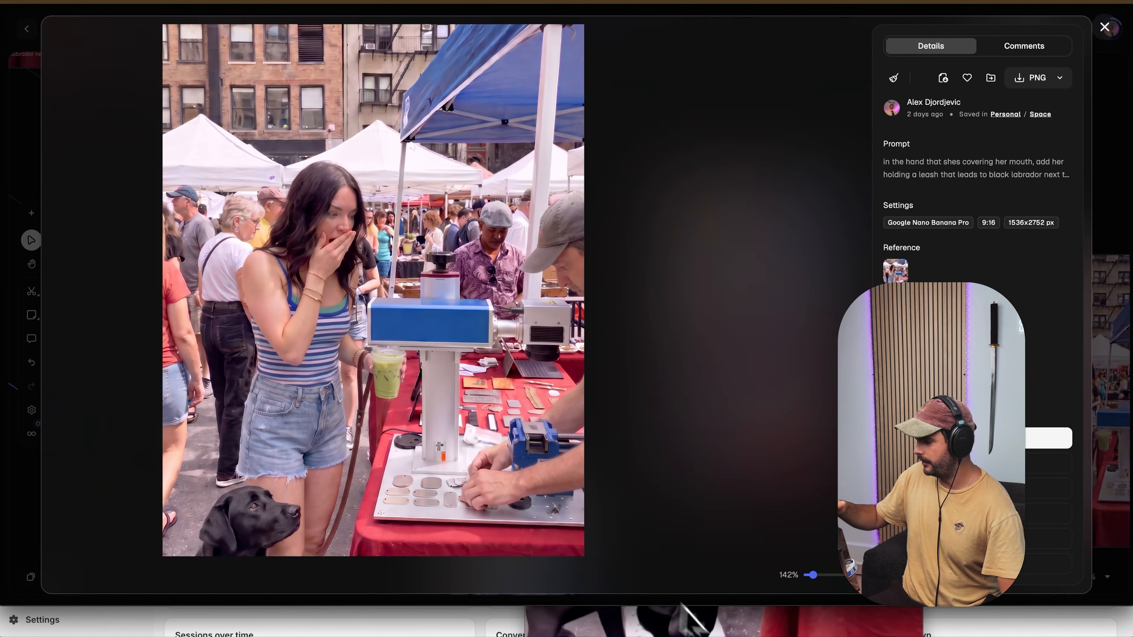
Switch to the reference clip in the video player, examine the real vise at 00:03, and return to the image preview.
mouse_move(556, 621)
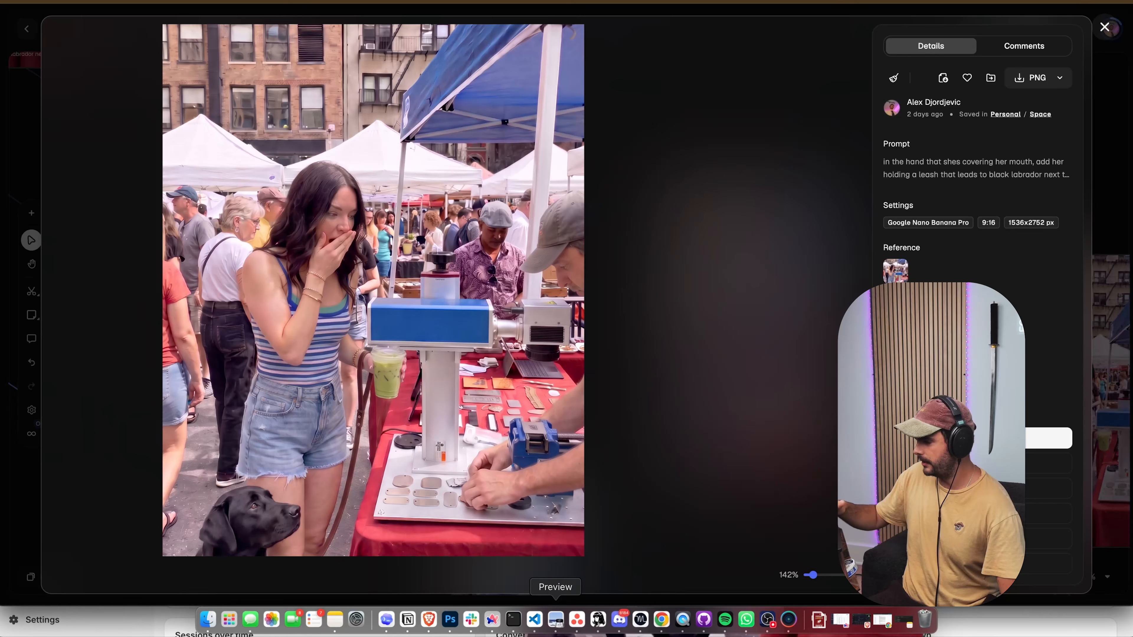
left_click(682, 621)
left_click_drag(672, 538, 705, 538)
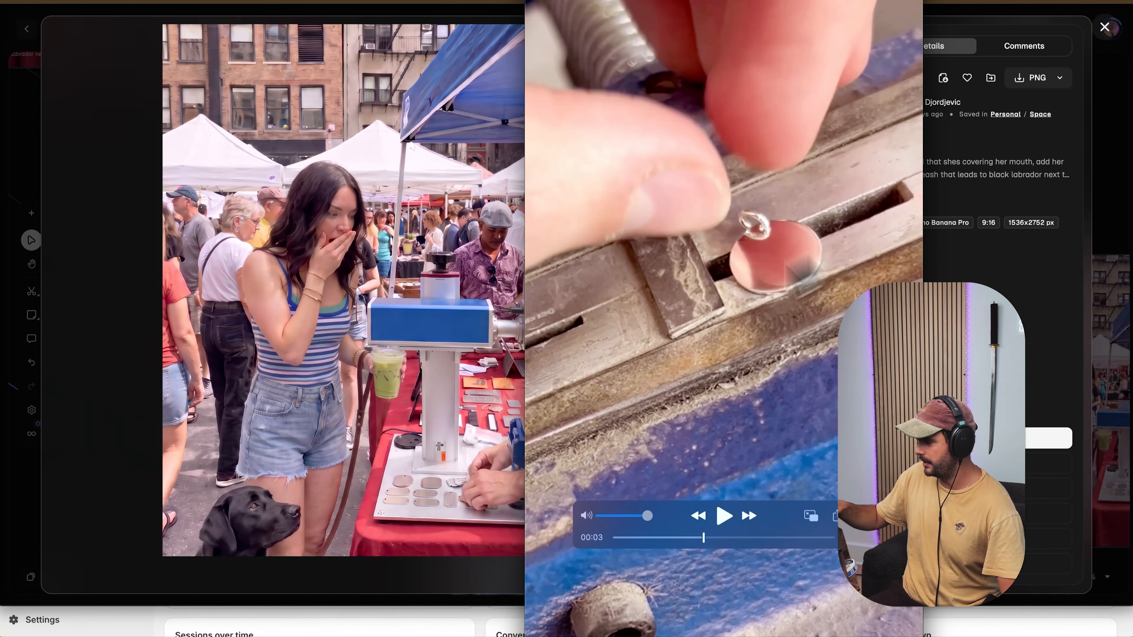
left_click(473, 440)
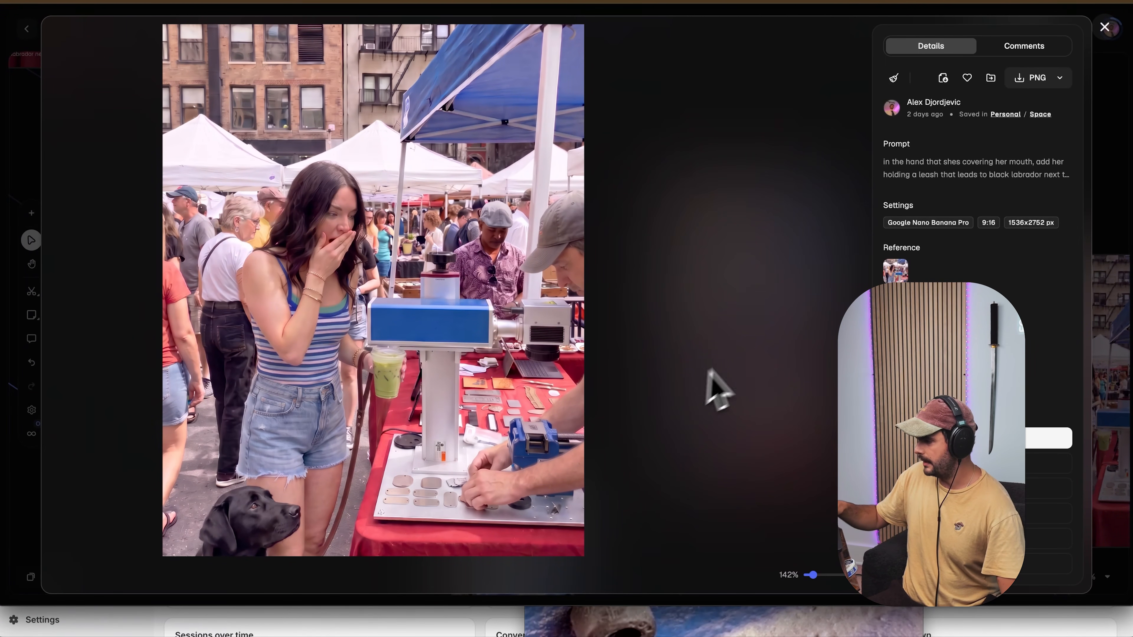
Close the preview, and view the blue vise reference screenshot at full size.
left_click(1114, 221)
scroll(743, 334, "down", 4)
double_click(467, 431)
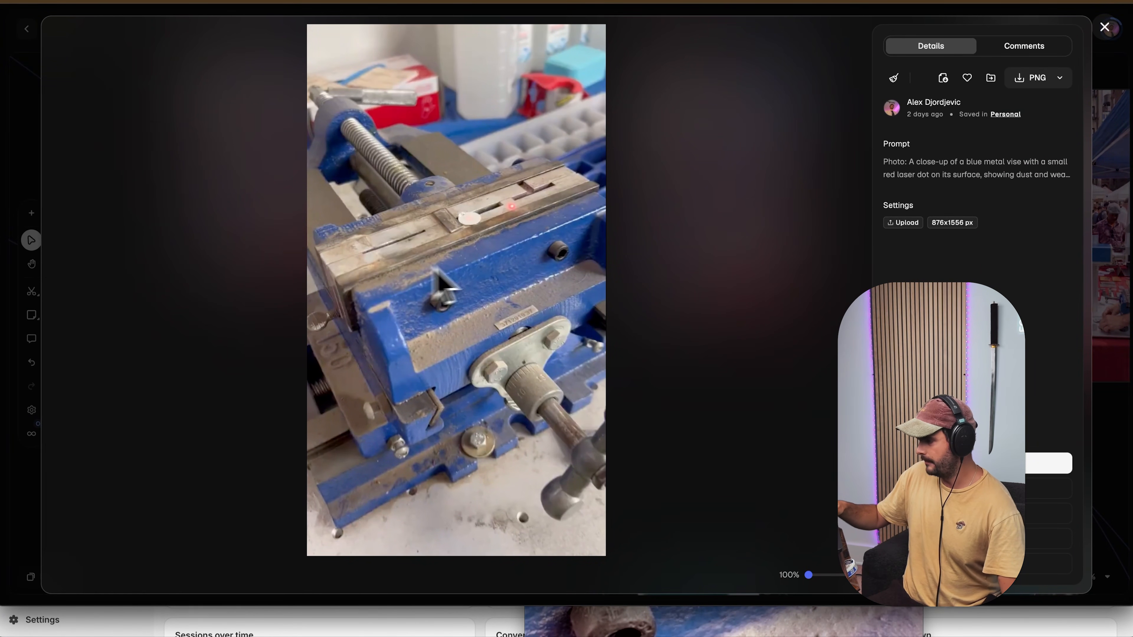
left_click(1100, 330)
Examine Image Generator #10's prompt for adding the vise details from the attached reference, and inspect its image up close.
scroll(640, 393, "up", 5)
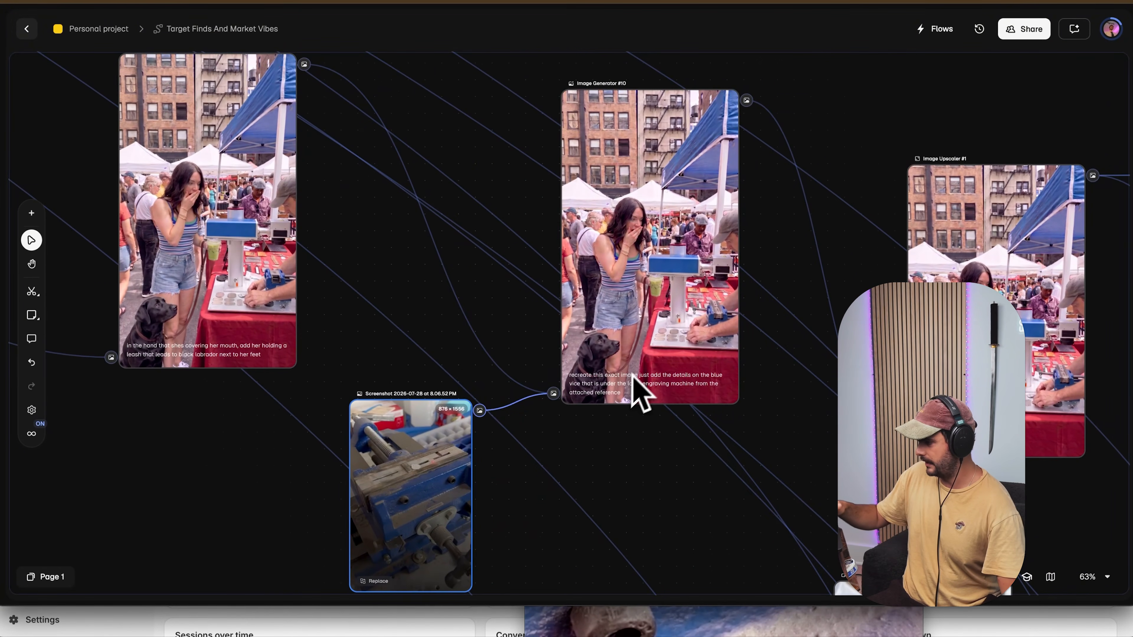
scroll(638, 364, "up", 2)
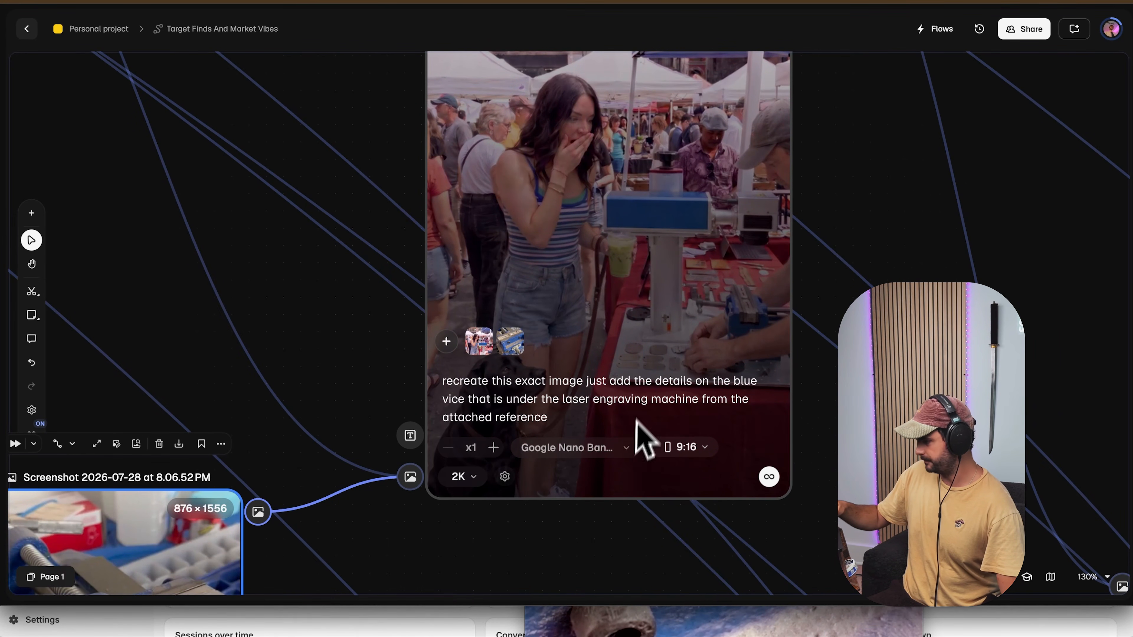
scroll(647, 366, "up", 2)
double_click(652, 309)
scroll(588, 413, "up", 5)
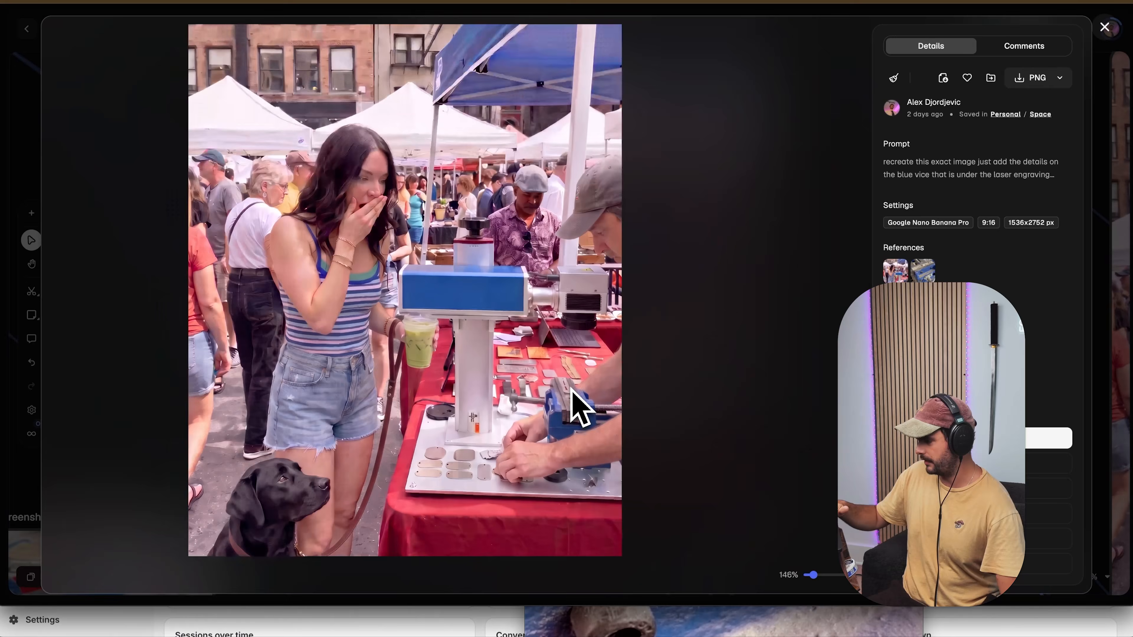
scroll(557, 406, "down", 5)
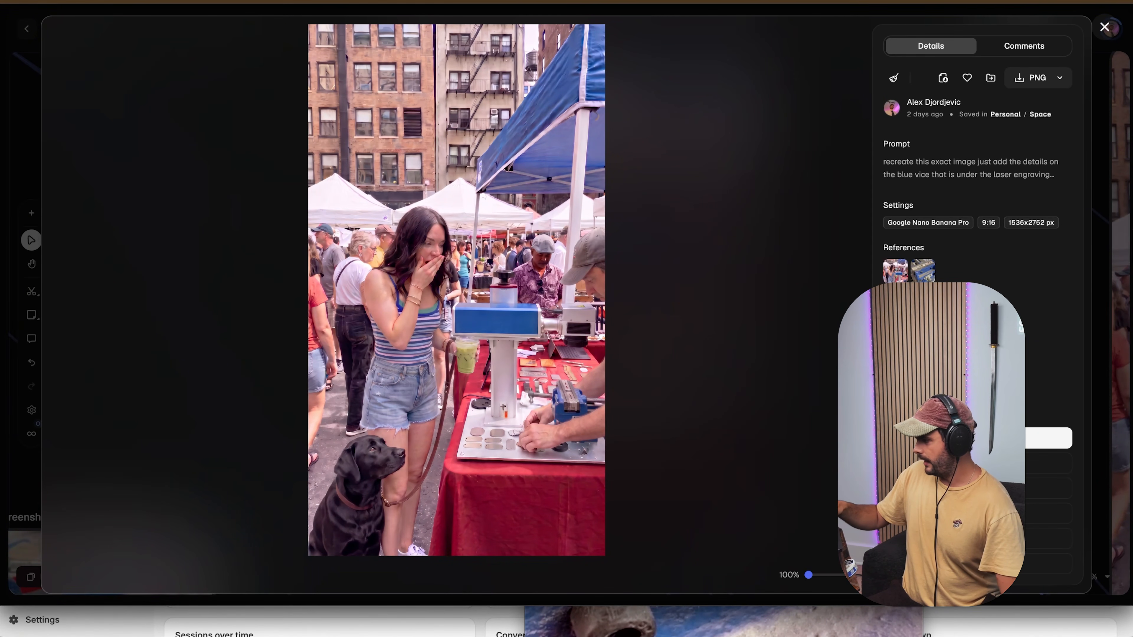
key("Escape")
Move Image Upscaler #1 closer to Image Generator #10, and review its upscale settings and enhanced image.
scroll(776, 379, "down", 5)
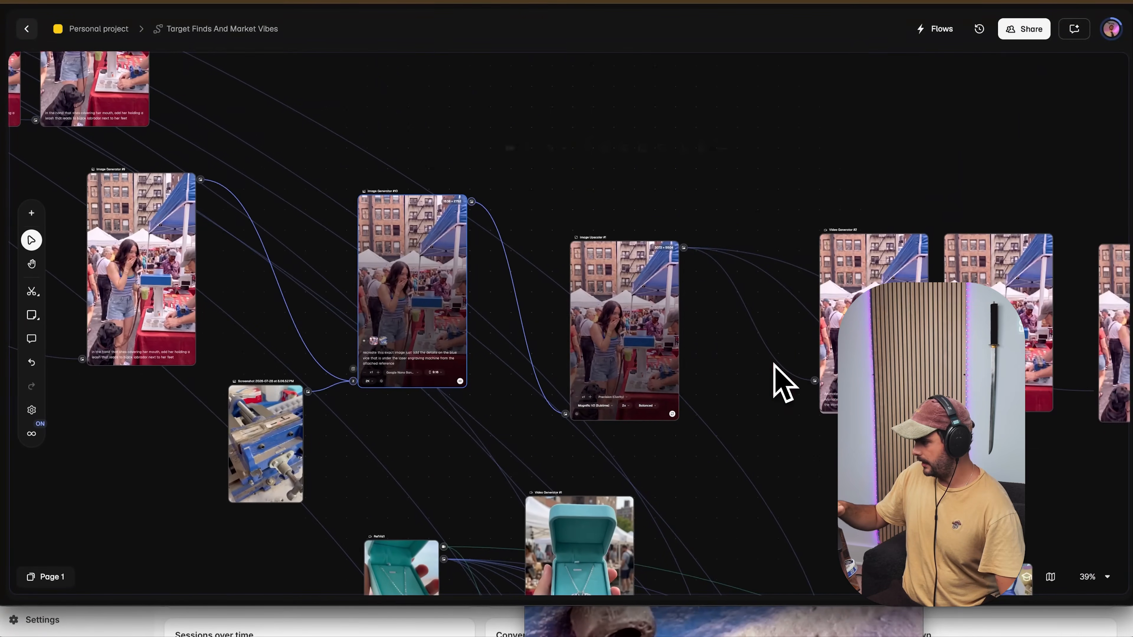
left_click_drag(638, 357, 595, 324)
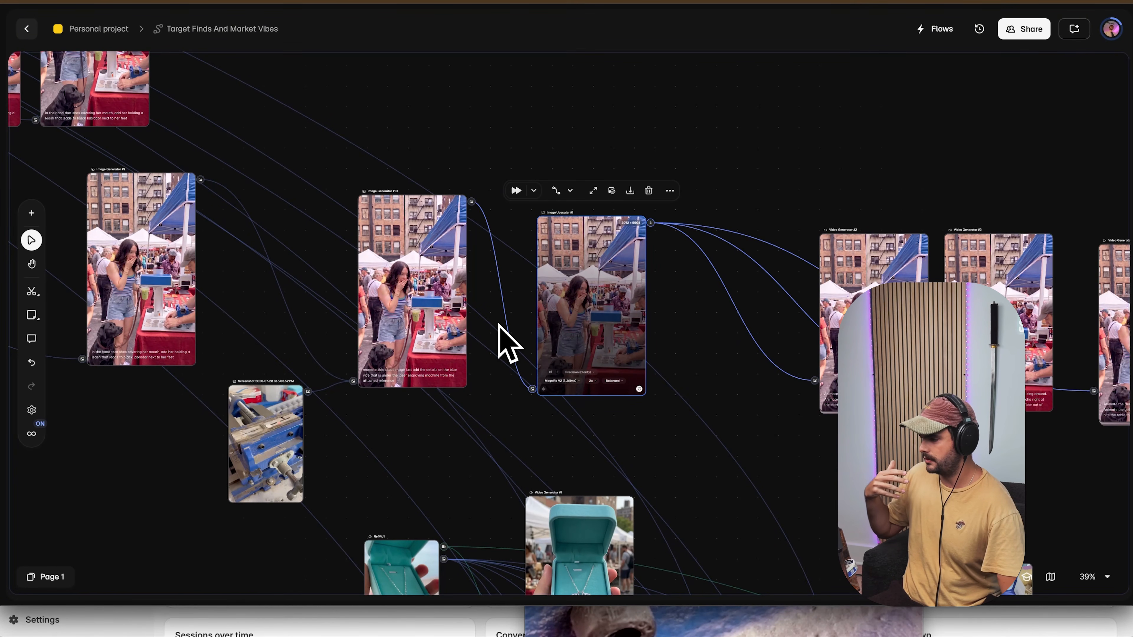
scroll(548, 341, "up", 5)
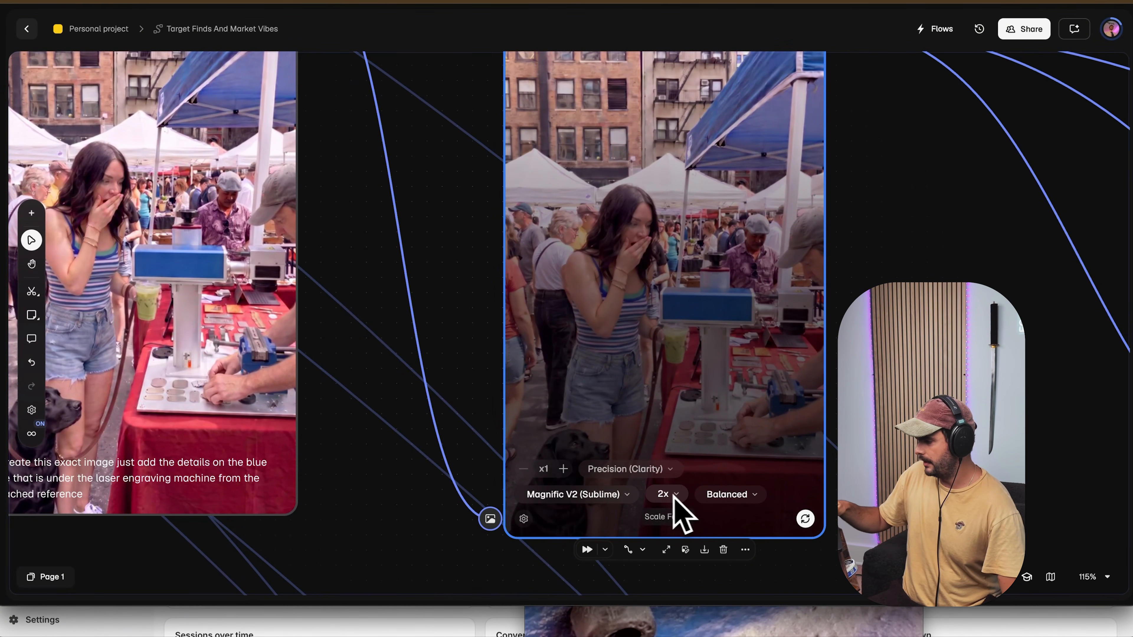
scroll(637, 369, "right", 3)
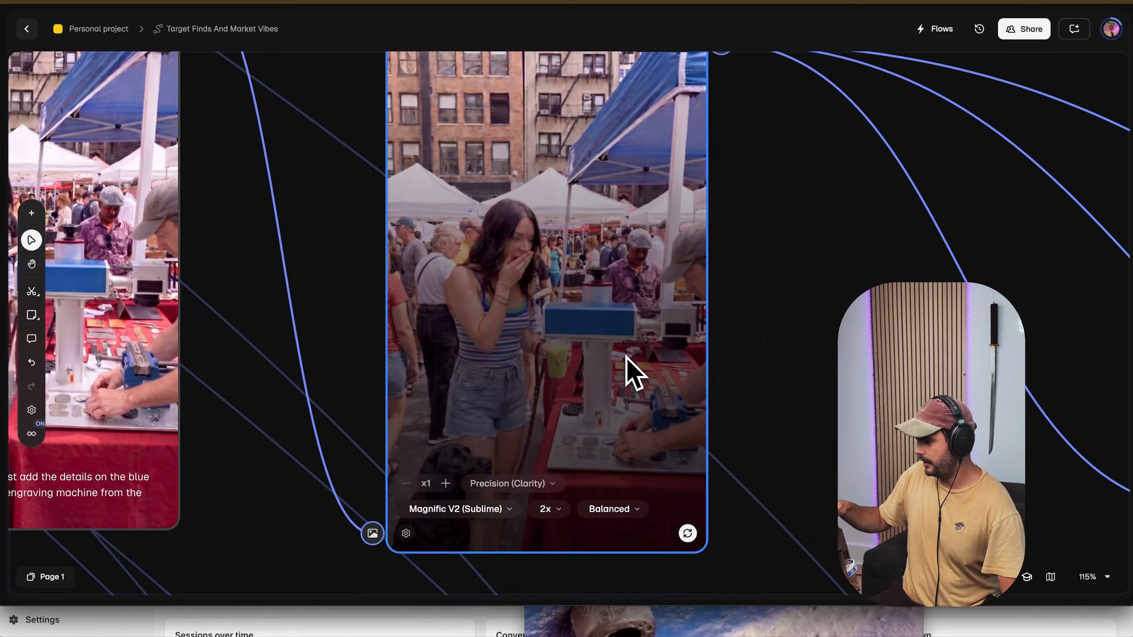
double_click(627, 357)
scroll(425, 309, "up", 5)
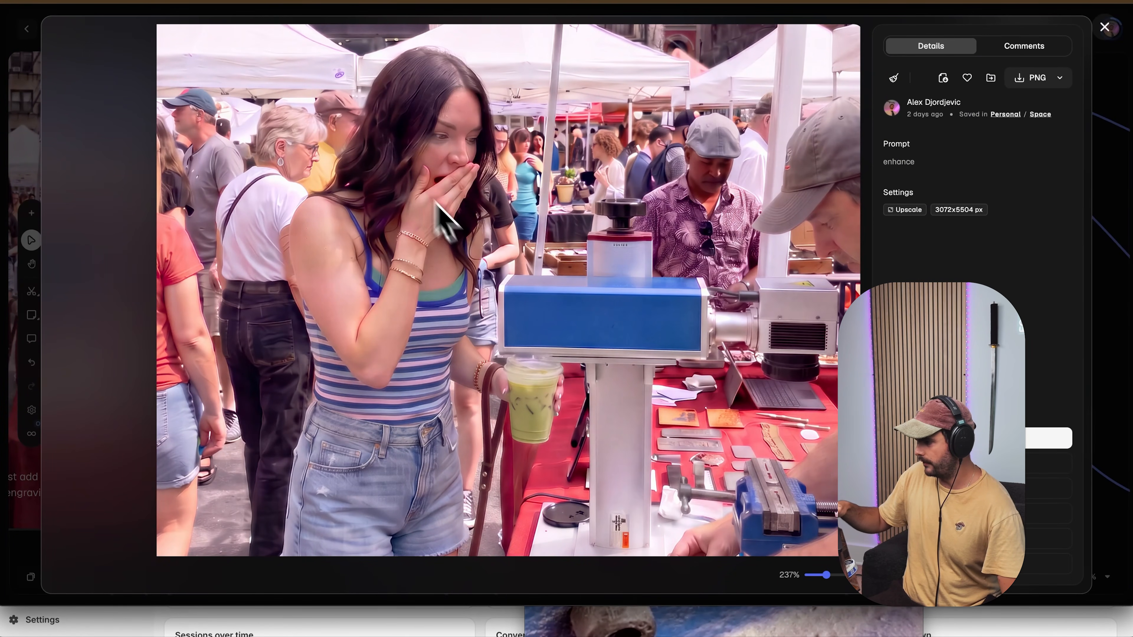
scroll(411, 290, "down", 5)
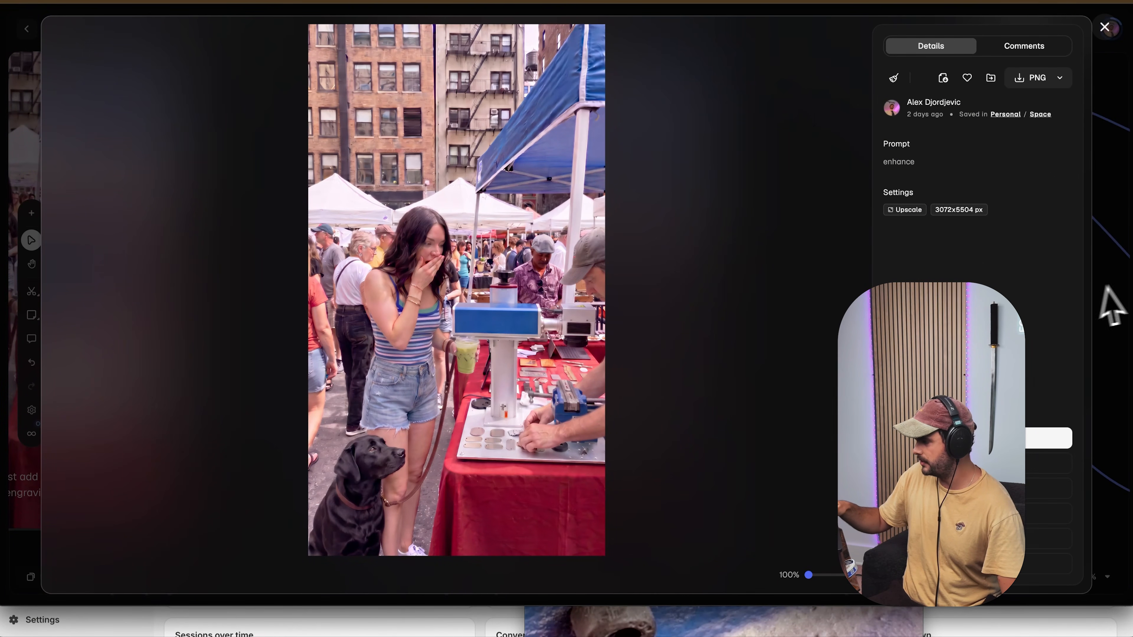
left_click(1107, 286)
Line up the three Video Generator #2 nodes in a row beside Image Upscaler #1.
scroll(654, 370, "down", 5)
scroll(654, 370, "right", 3)
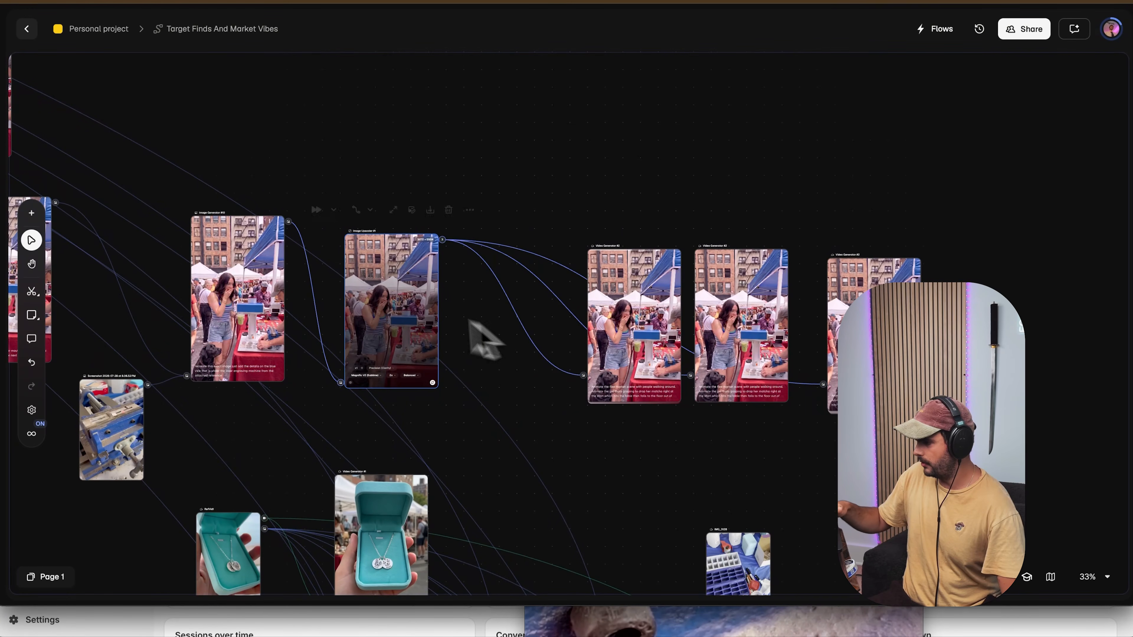
scroll(539, 373, "right", 2)
scroll(539, 373, "up", 1)
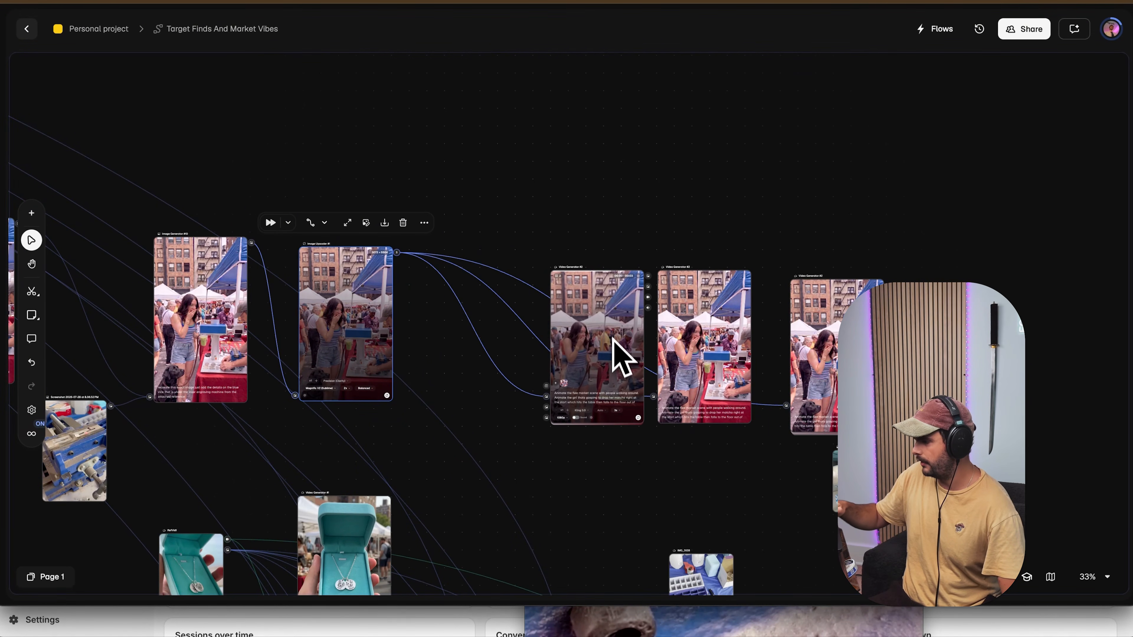
scroll(615, 352, "up", 4)
left_click_drag(614, 351, 436, 307)
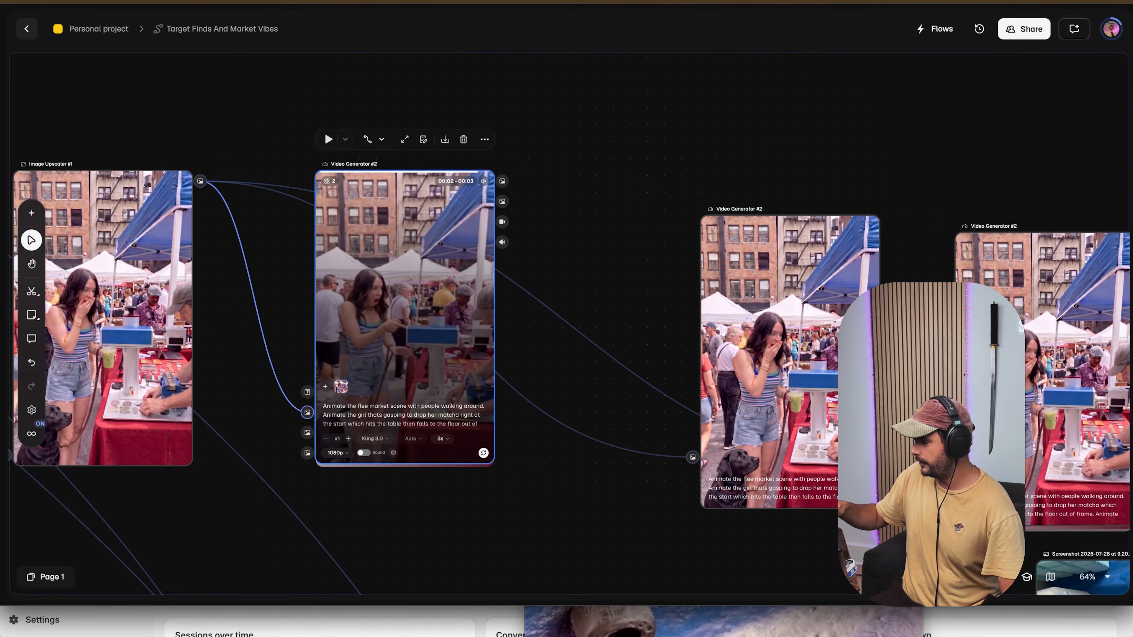
left_click_drag(830, 404, 673, 338)
left_click_drag(1054, 398, 890, 335)
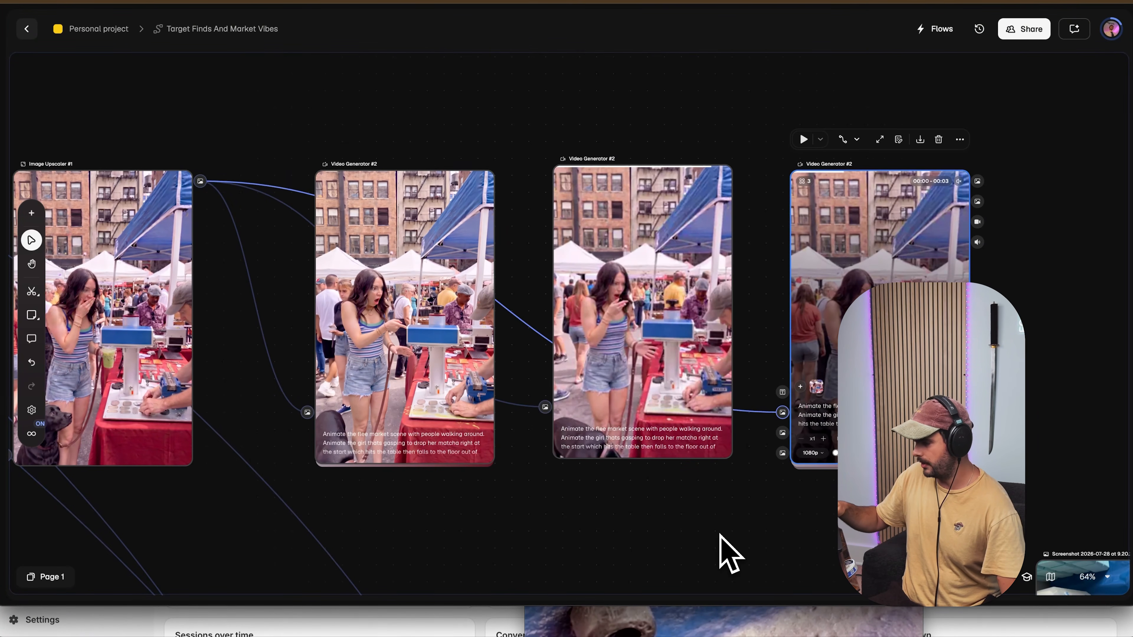
Deselect the video node, and review the necklace branch from the Image Generator #11 variations to the Video Generator #3 nodes.
left_click(716, 545)
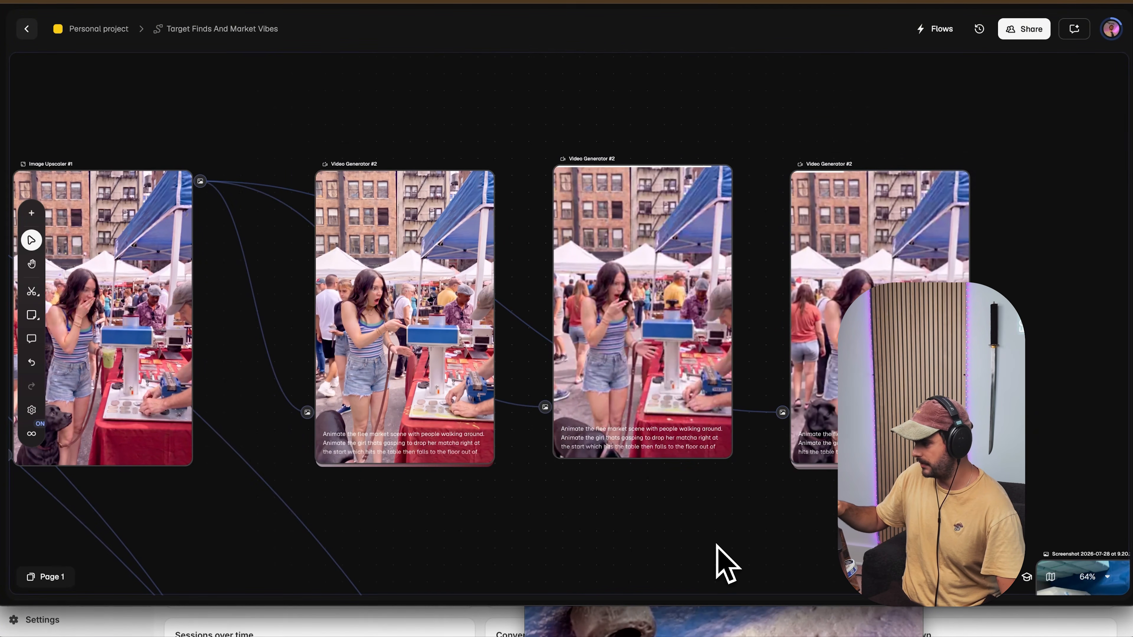
scroll(463, 398, "left", 6)
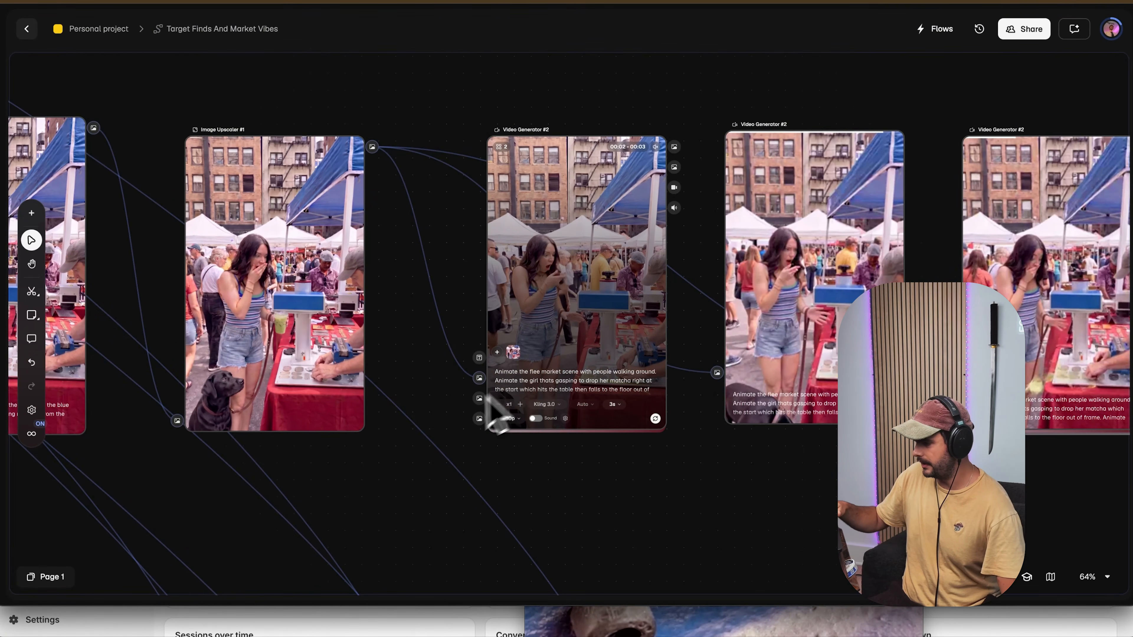
scroll(458, 446, "up", 3)
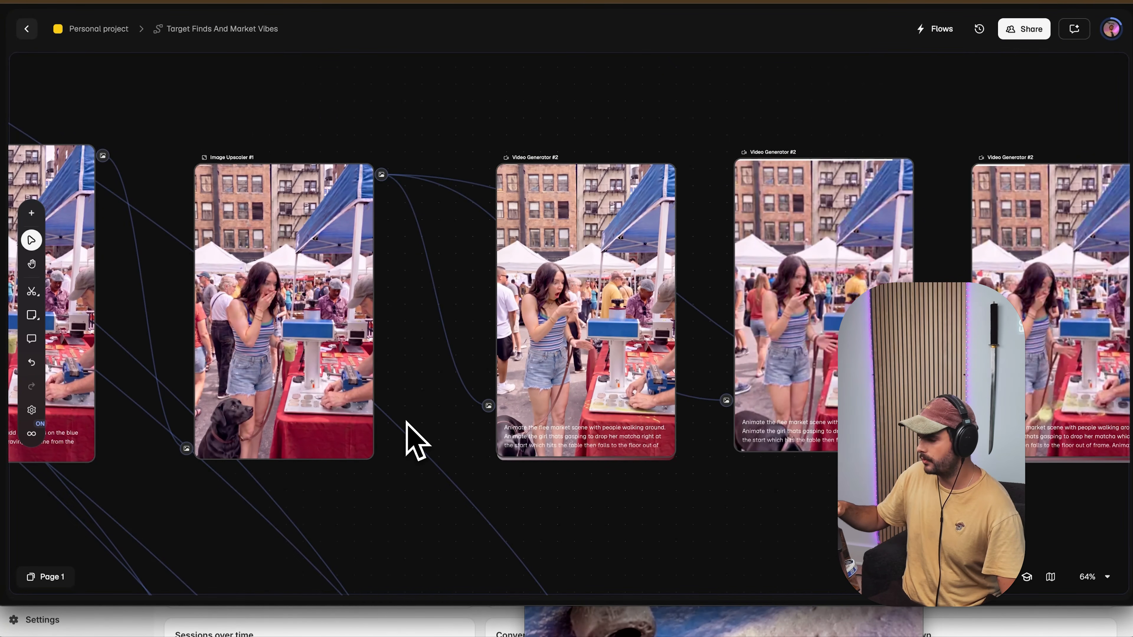
scroll(415, 442, "down", 15)
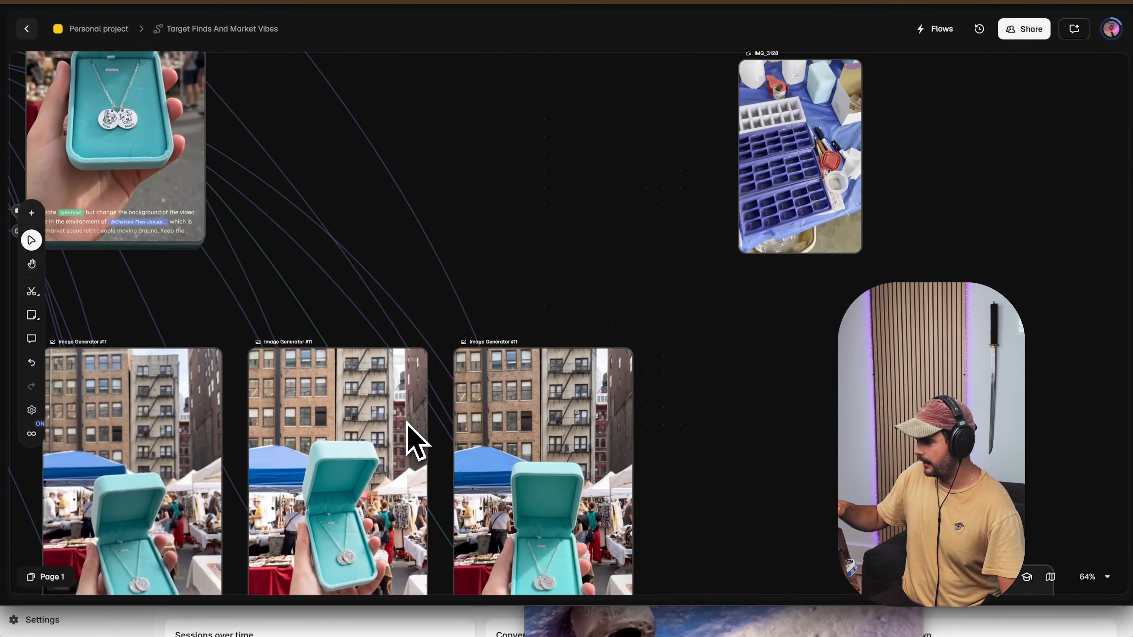
scroll(413, 440, "down", 8)
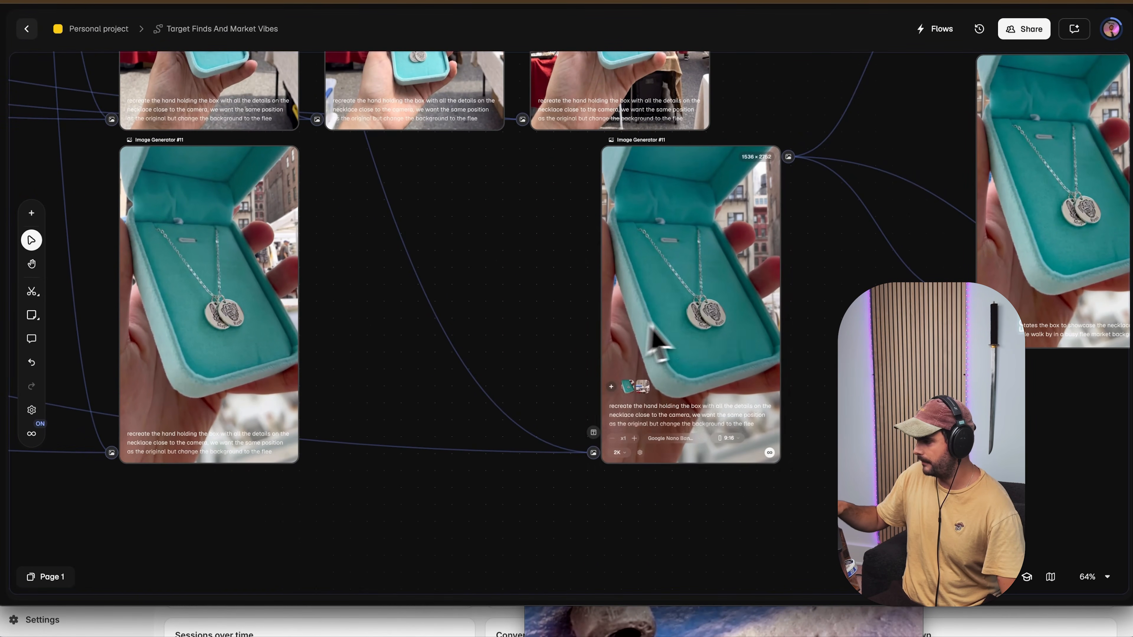
scroll(688, 349, "right", 6)
scroll(803, 314, "right", 3)
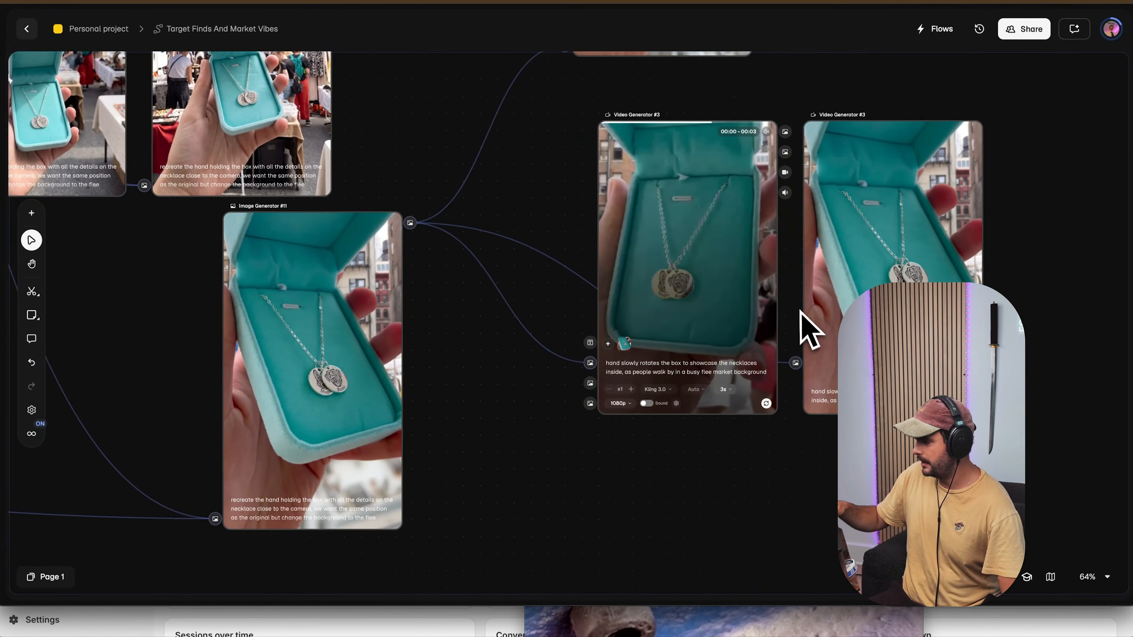
Compare the two Video Generator #3 clips, play the second one at full size, and close the preview.
scroll(824, 308, "left", 15)
scroll(825, 308, "right", 20)
scroll(825, 308, "up", 5)
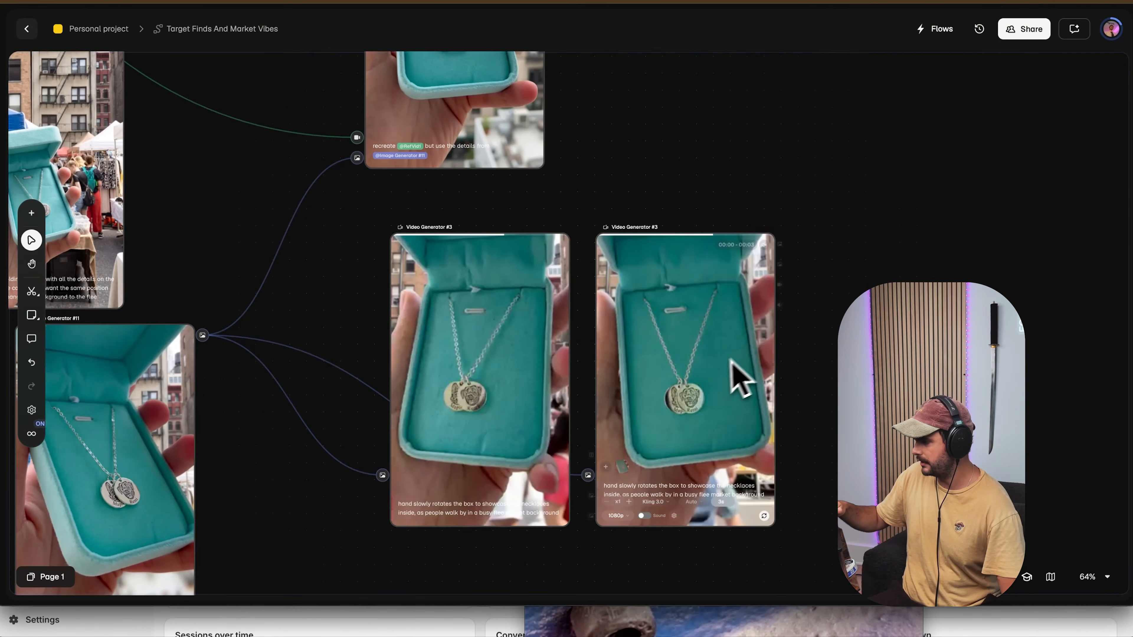
scroll(712, 377, "up", 2)
scroll(709, 404, "down", 1)
scroll(715, 426, "down", 1)
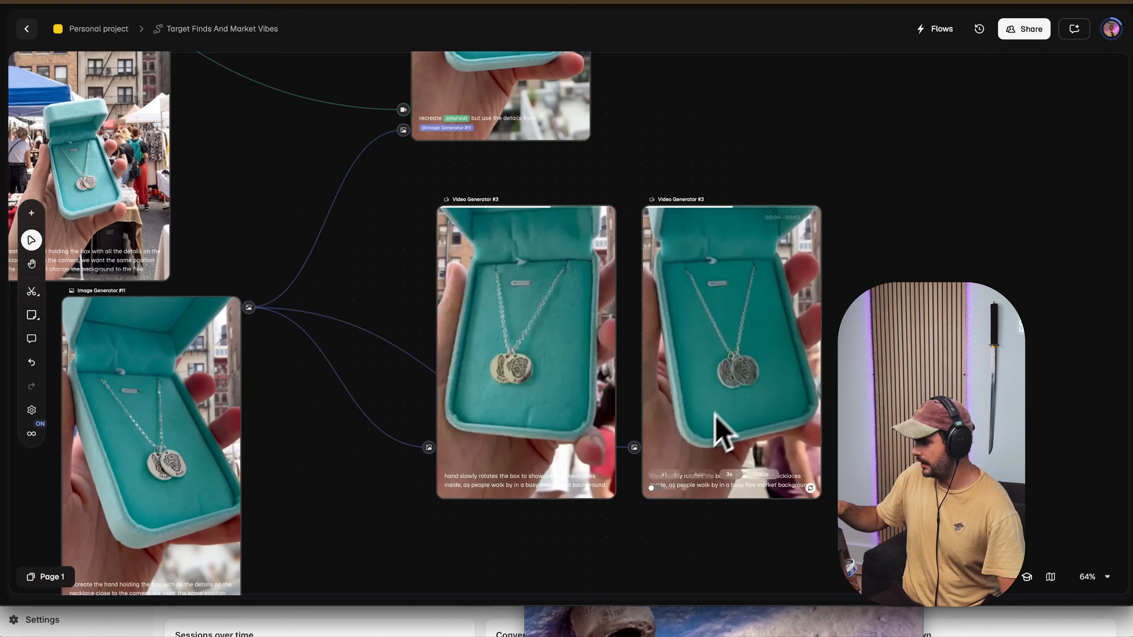
left_click(724, 382)
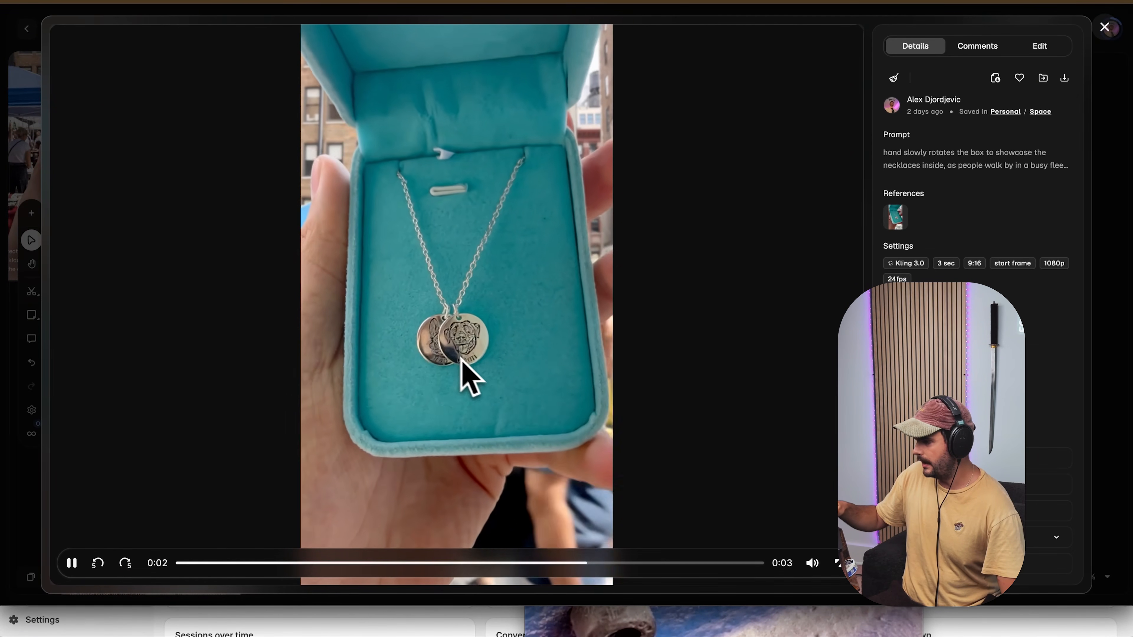
left_click(1126, 250)
Survey the overall node layout, from the flea-market image variations to the necklace reference and its generated images.
scroll(616, 356, "down", 5)
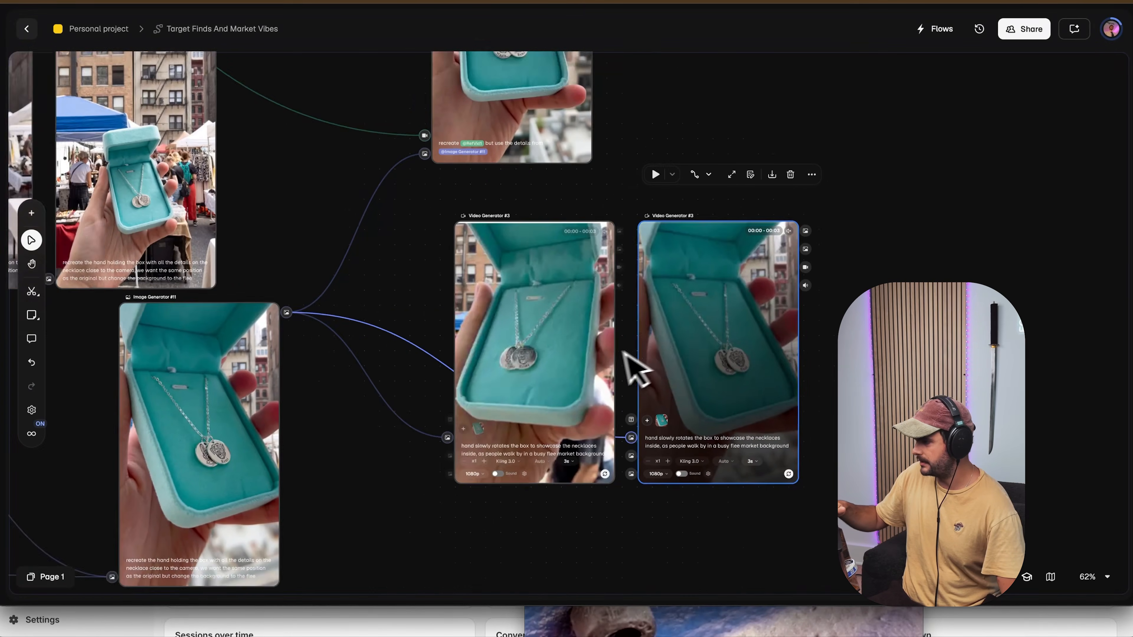
scroll(606, 357, "up", 6)
scroll(606, 357, "left", 6)
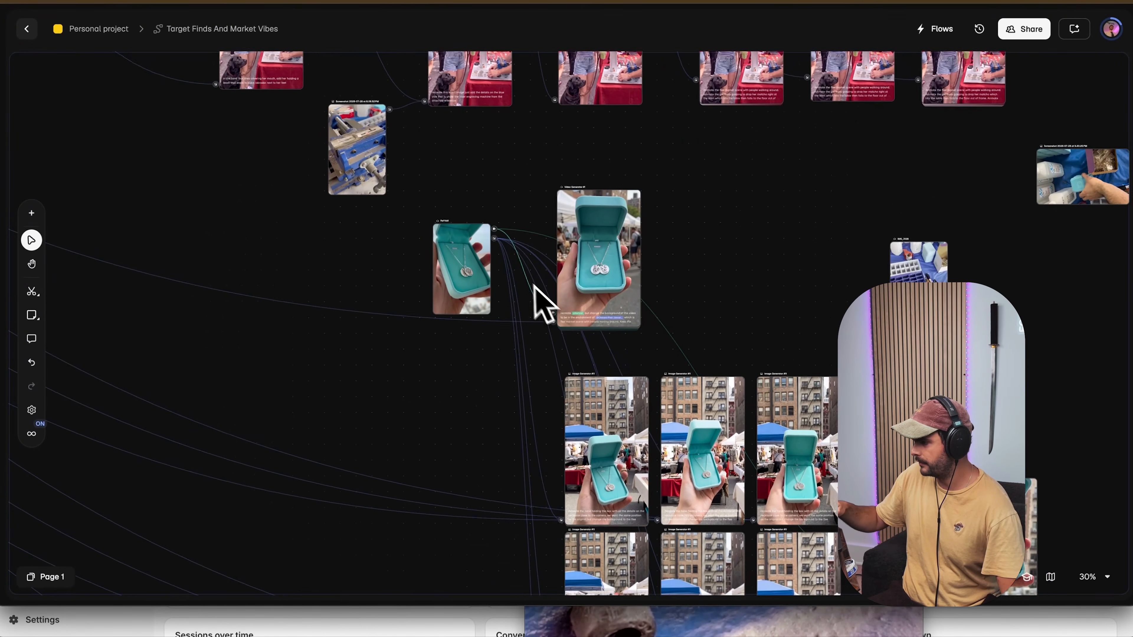
scroll(538, 326, "left", 8)
scroll(538, 326, "up", 3)
scroll(535, 329, "down", 5)
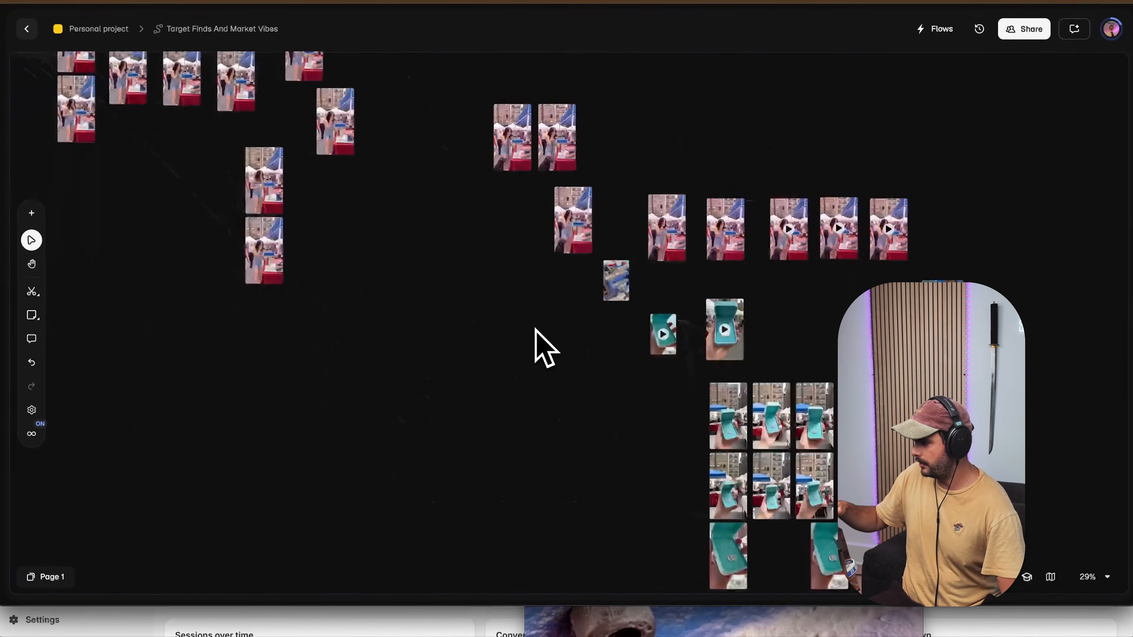
scroll(535, 328, "left", 10)
scroll(535, 329, "up", 5)
scroll(535, 328, "right", 10)
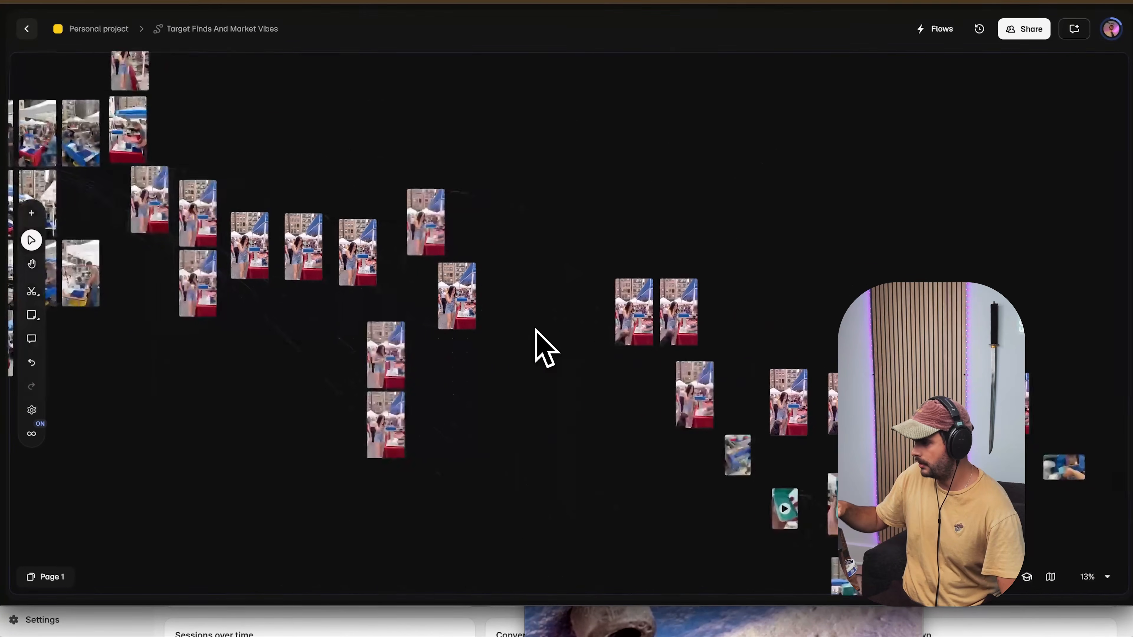
scroll(534, 329, "down", 5)
scroll(446, 360, "up", 5)
scroll(437, 365, "down", 3)
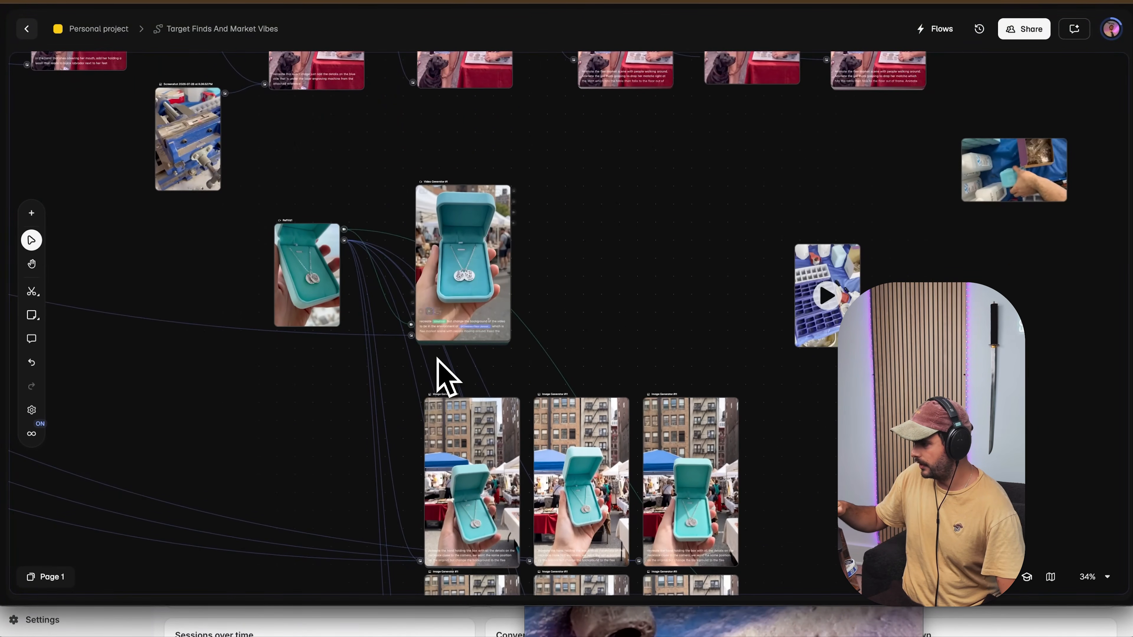
View the RefVid1 necklace reference video at full size, reopening it for another look, and close the preview.
scroll(343, 357, "up", 5)
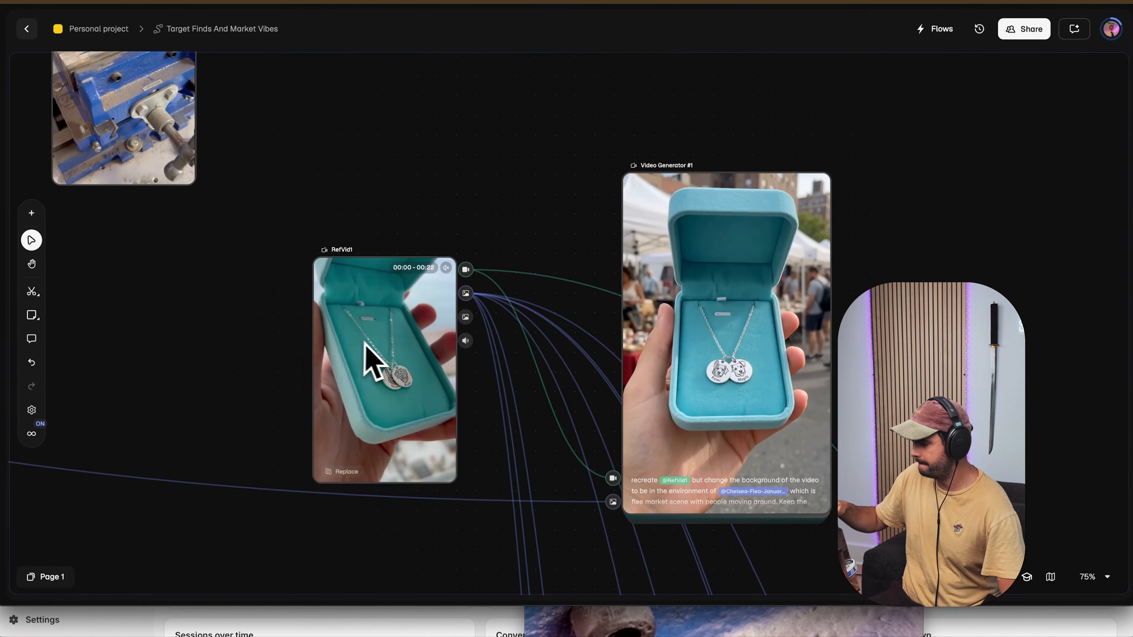
double_click(384, 373)
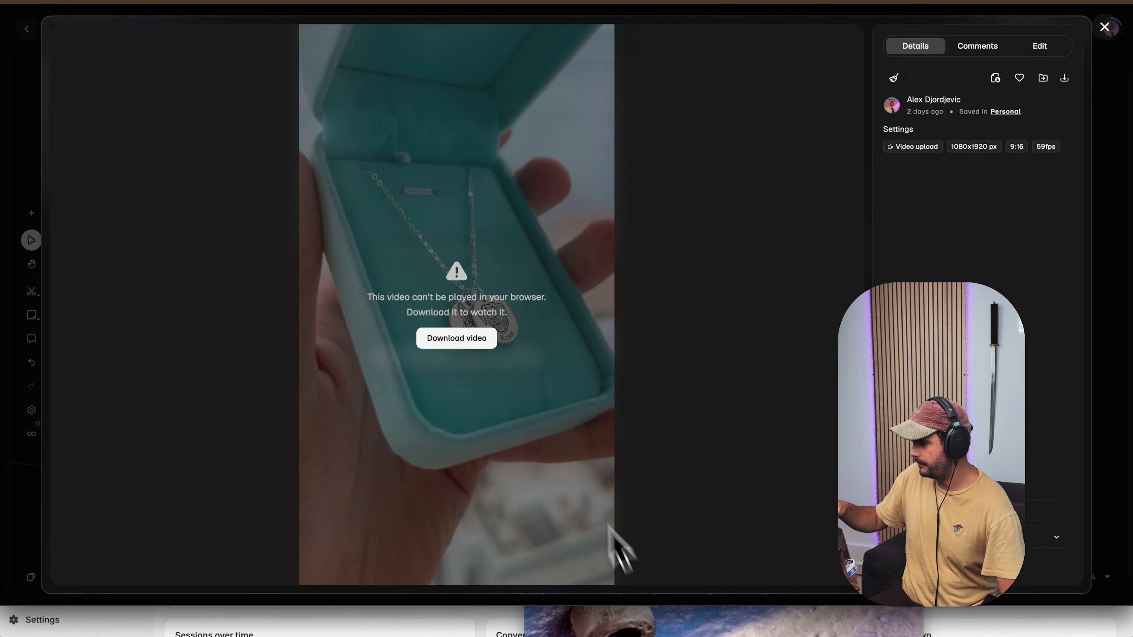
key("Escape")
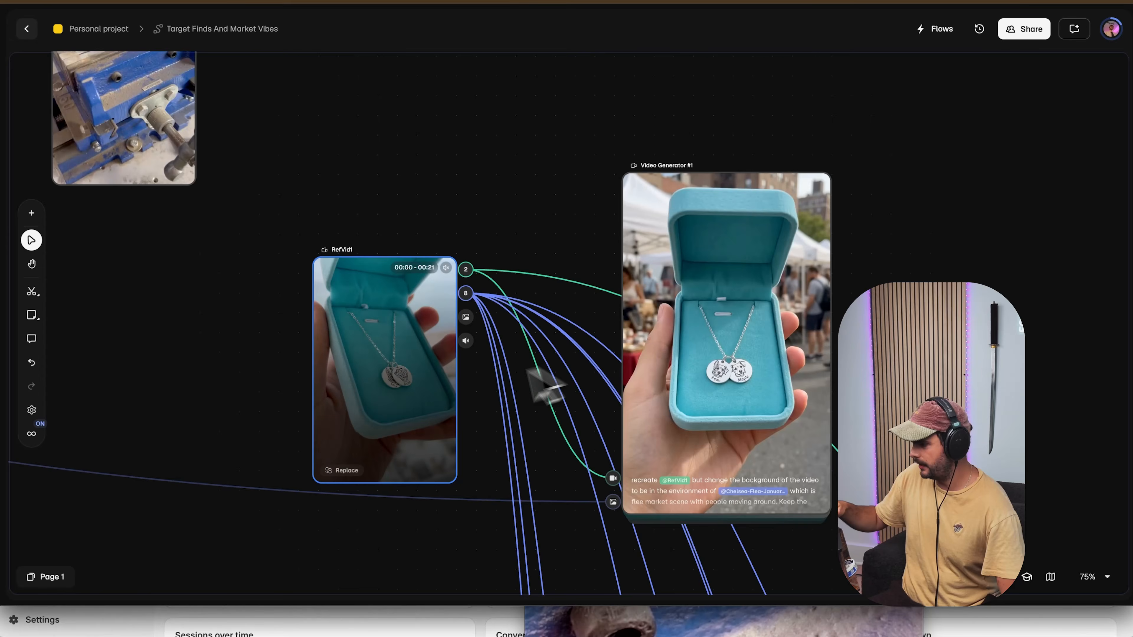
scroll(397, 397, "up", 5)
double_click(404, 370)
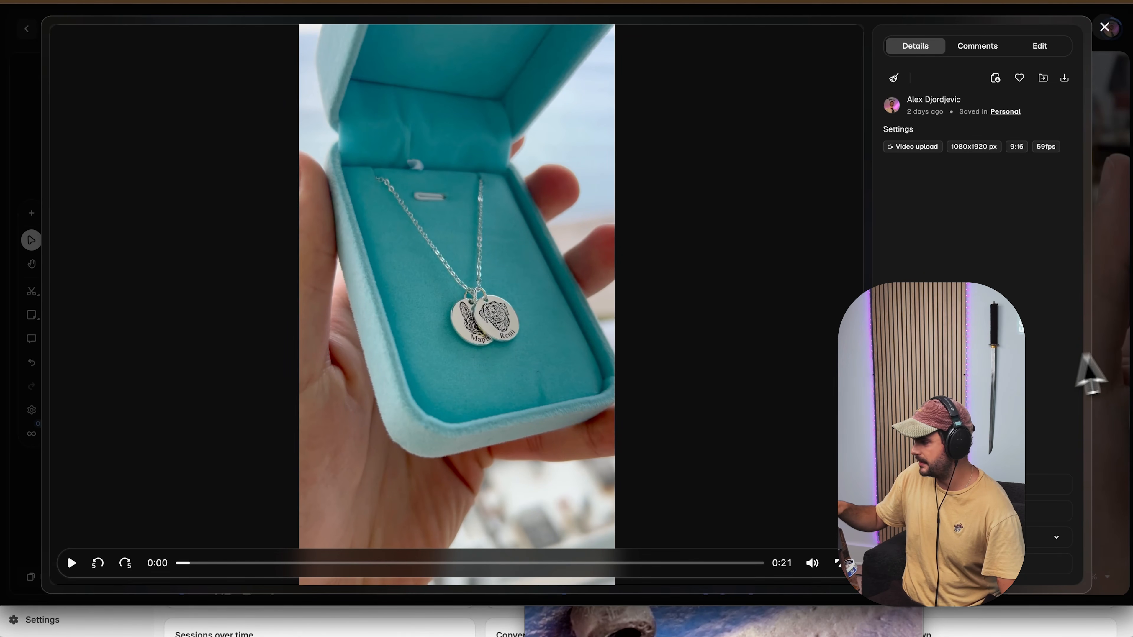
left_click(1128, 361)
Play Video Generator #1's necklace clip at full size, pause it to inspect the engraved pendants, and close the preview.
scroll(647, 395, "down", 3)
scroll(647, 395, "right", 3)
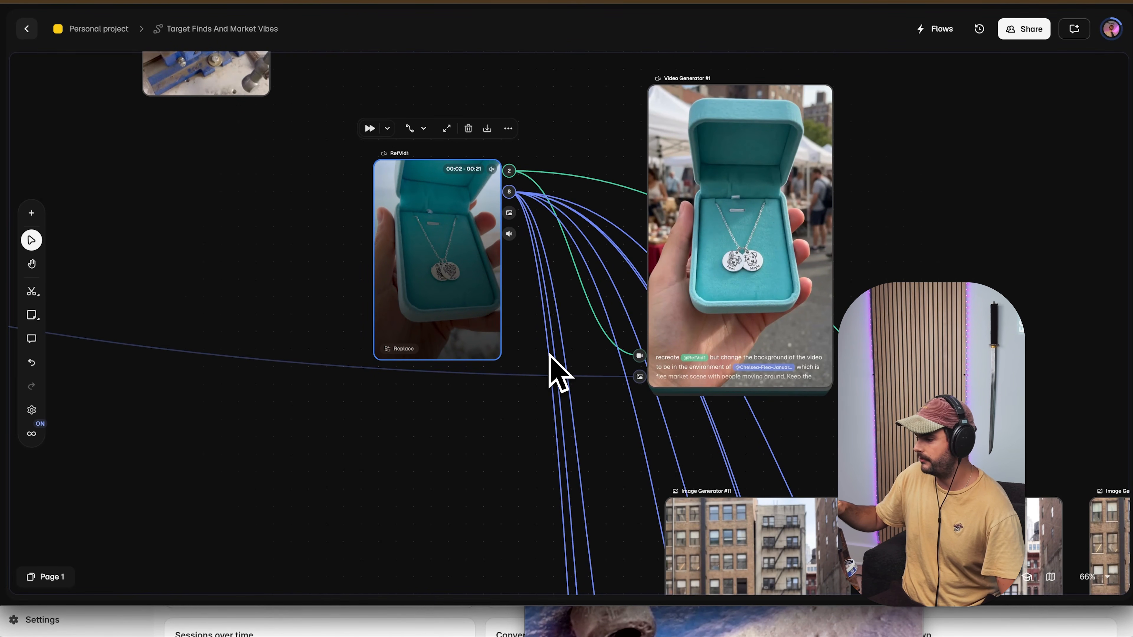
scroll(551, 370, "right", 3)
scroll(551, 371, "up", 2)
mouse_move(645, 362)
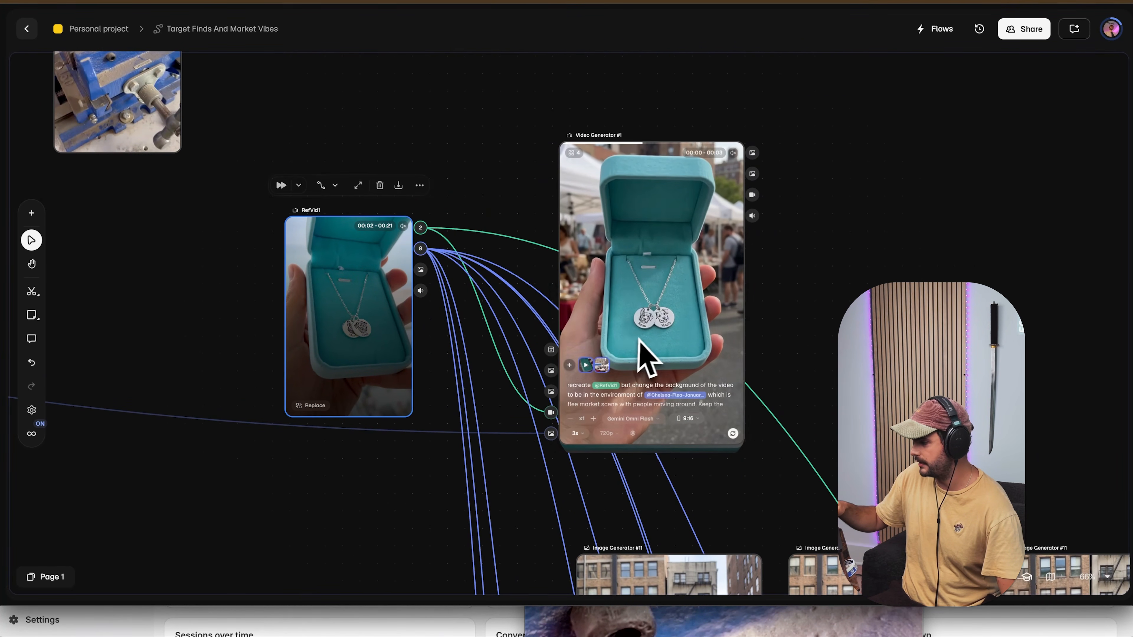
scroll(649, 370, "up", 5)
scroll(634, 388, "up", 3)
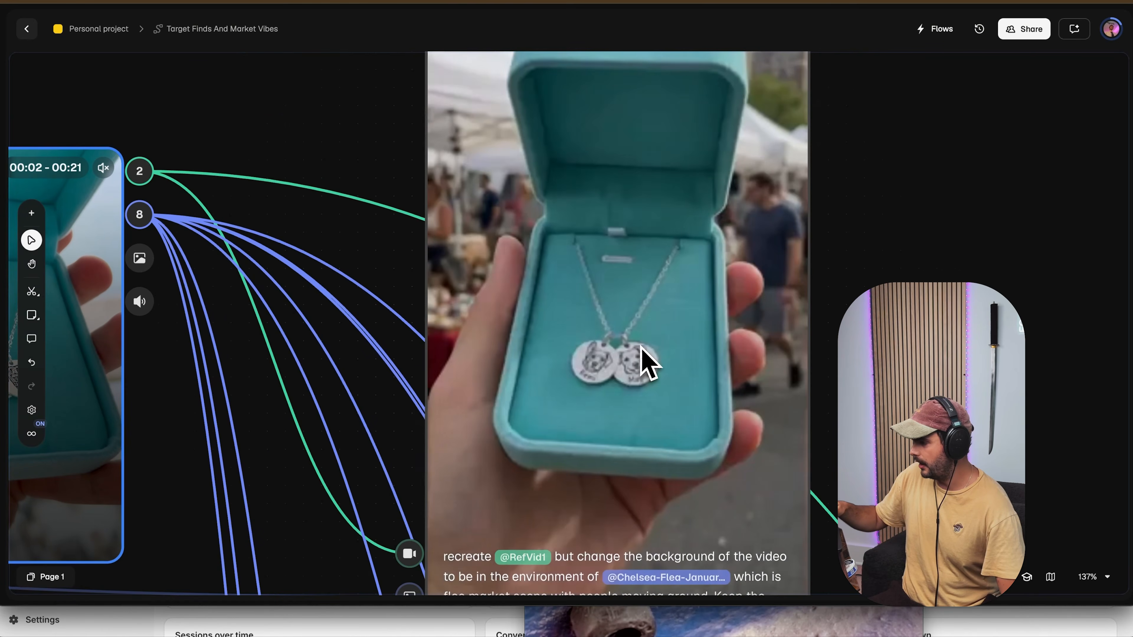
double_click(643, 347)
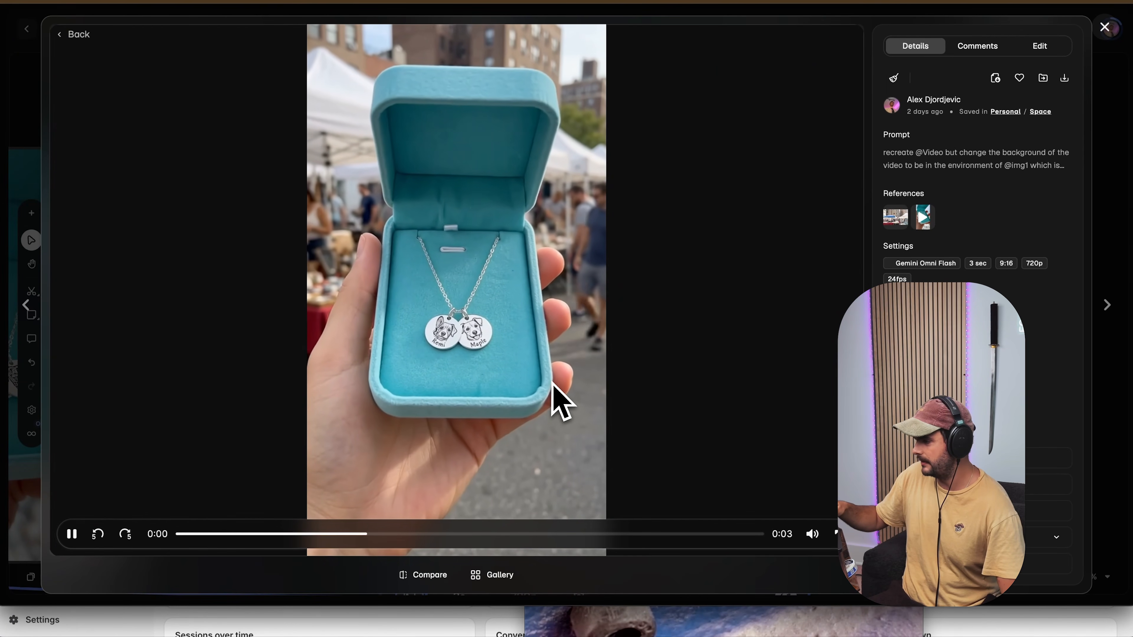
left_click(558, 399)
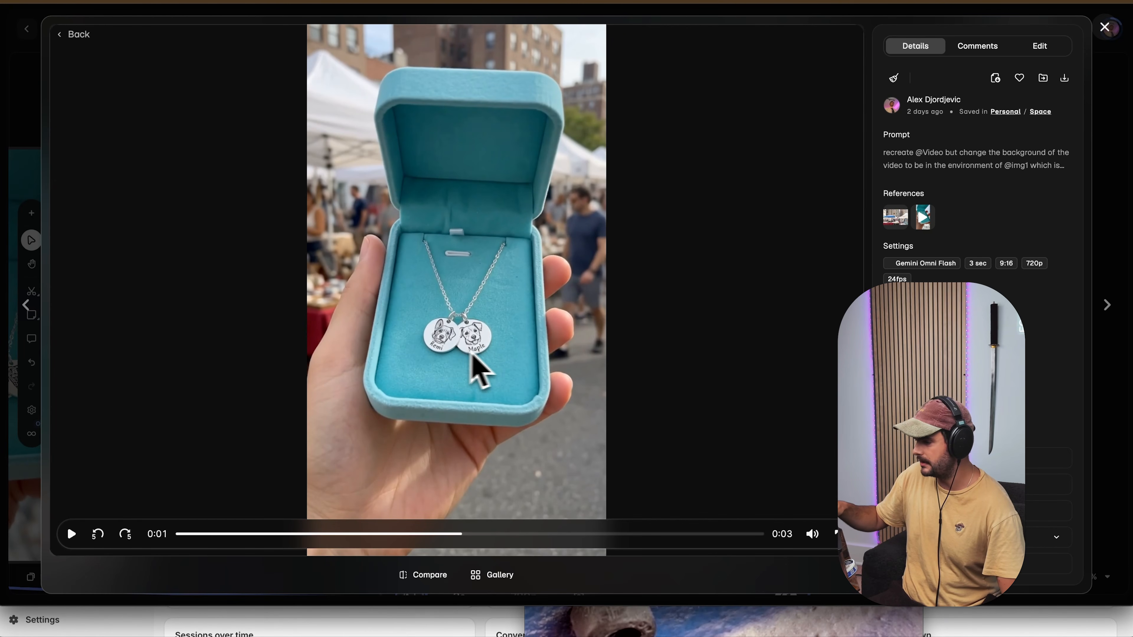
left_click(1122, 232)
Replay the second Video Generator #3 clip at full size to check its necklace details, and close the preview.
scroll(567, 324, "down", 10)
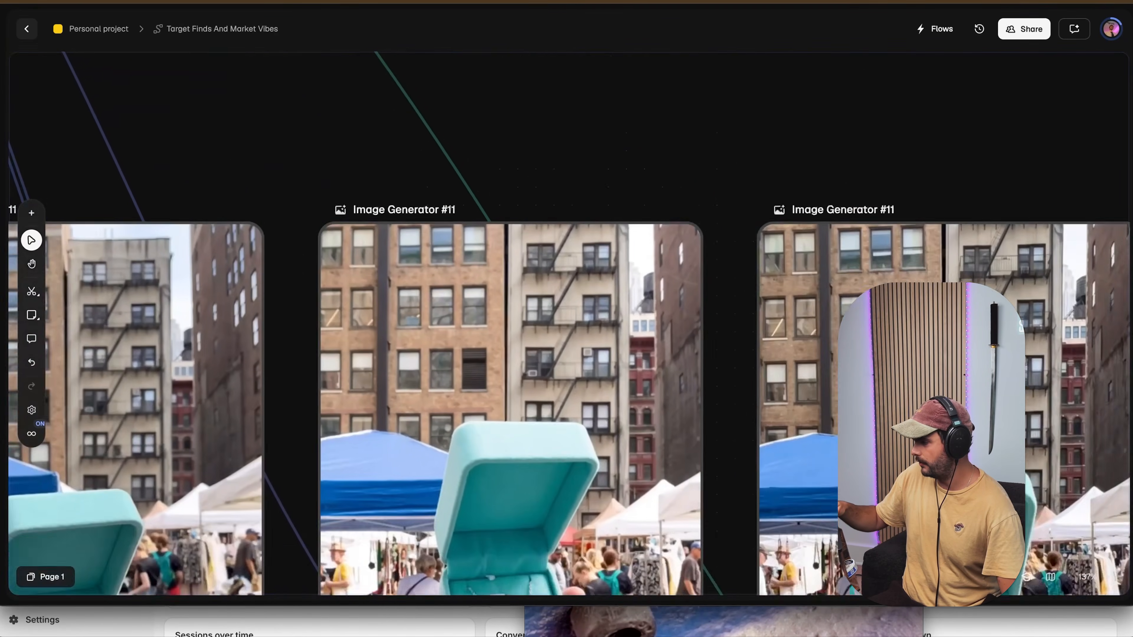
scroll(566, 324, "down", 8)
scroll(567, 323, "down", 5)
scroll(567, 323, "down", 6)
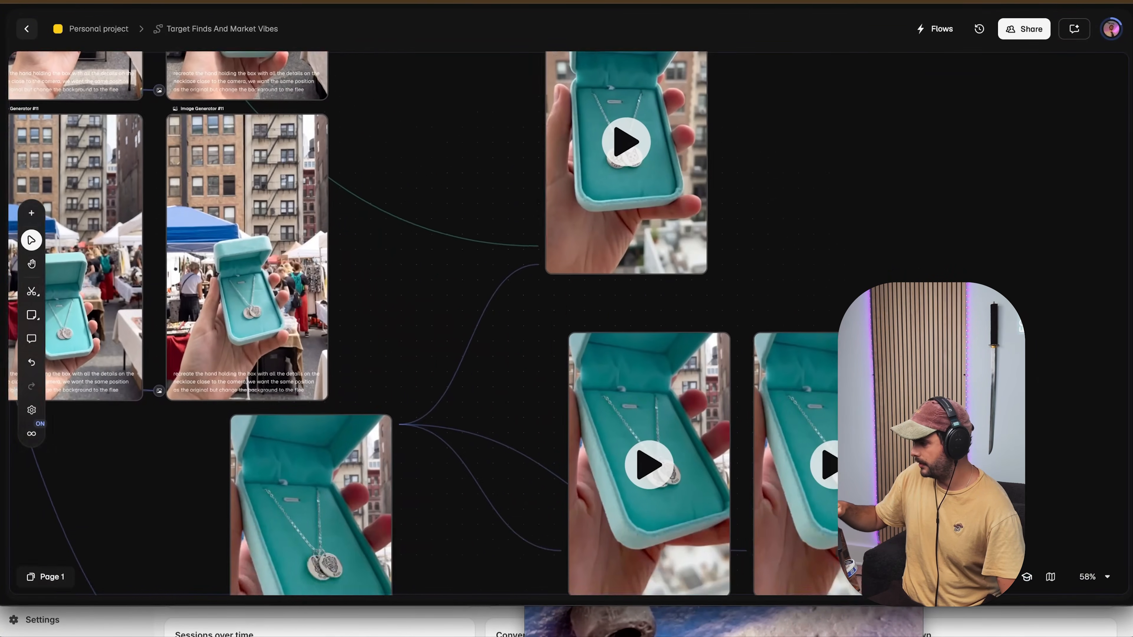
scroll(567, 324, "down", 4)
left_click(690, 340)
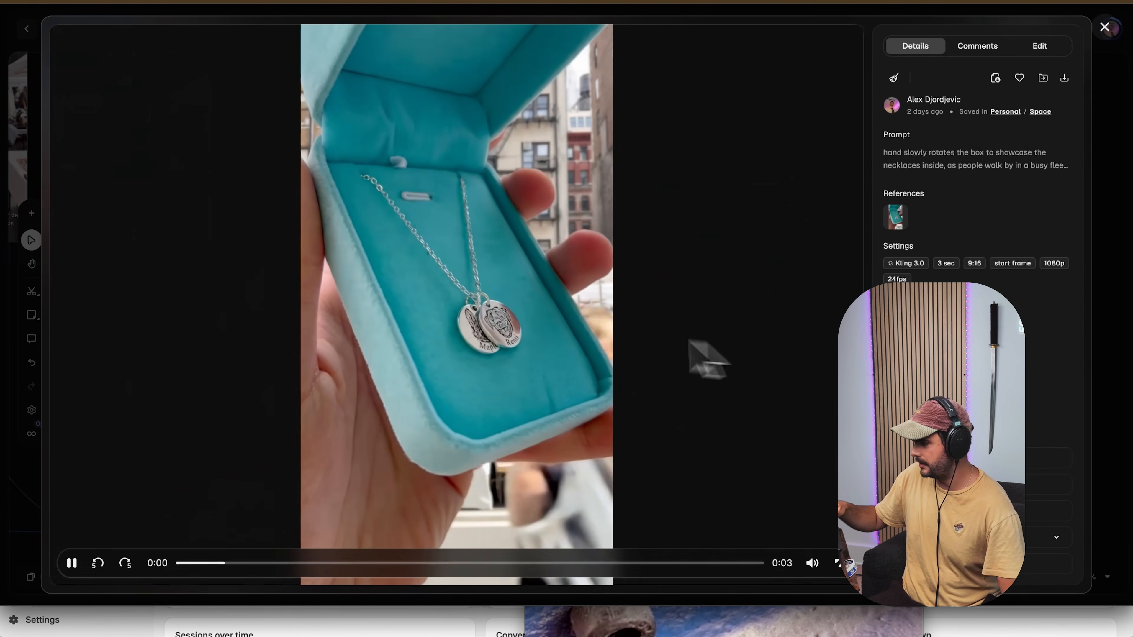
left_click(1113, 324)
Review the flea-market chain from Image Generator #10 through Image Upscaler #1 to the three Video Generator #2 nodes.
scroll(669, 393, "down", 3)
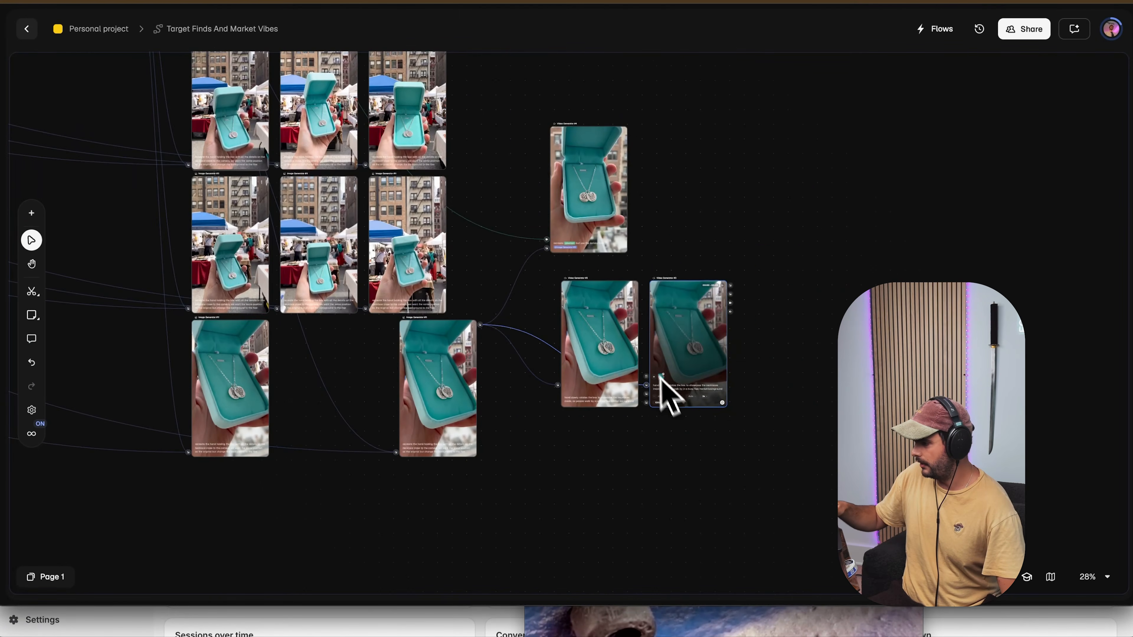
scroll(425, 309, "down", 4)
scroll(404, 344, "up", 10)
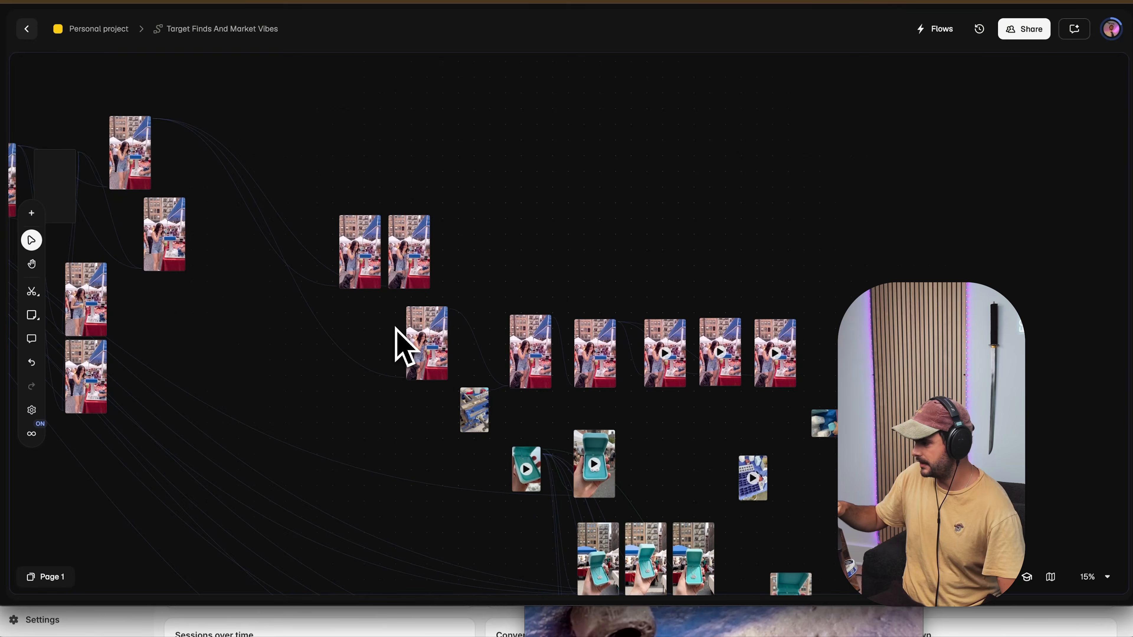
scroll(395, 327, "down", 2)
scroll(471, 353, "up", 6)
scroll(569, 348, "up", 2)
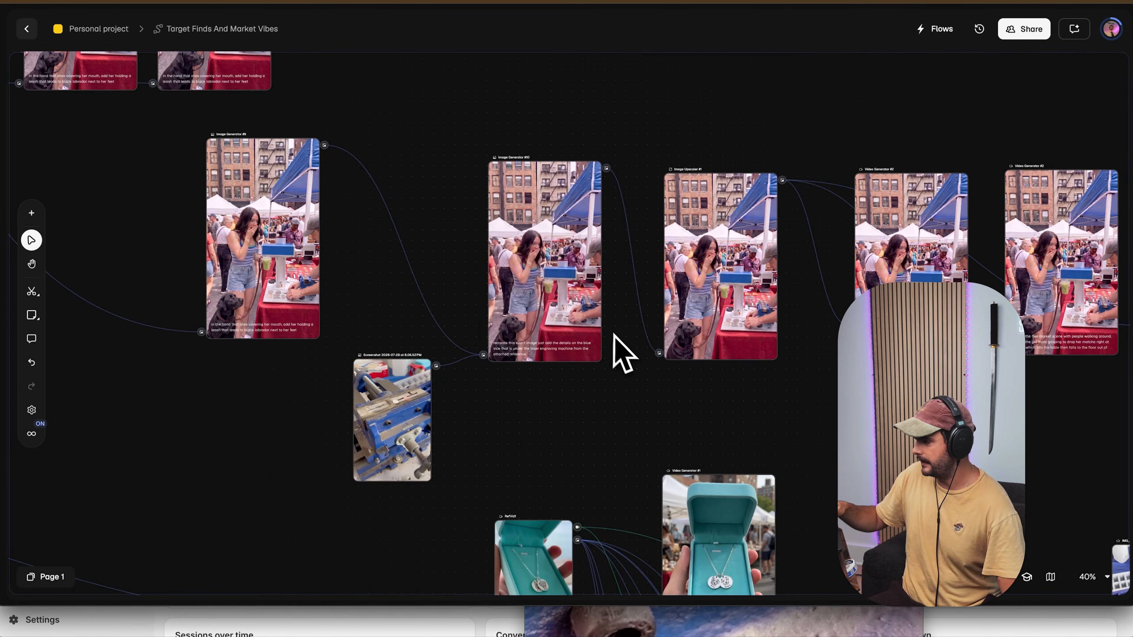
scroll(620, 348, "right", 5)
scroll(627, 283, "right", 6)
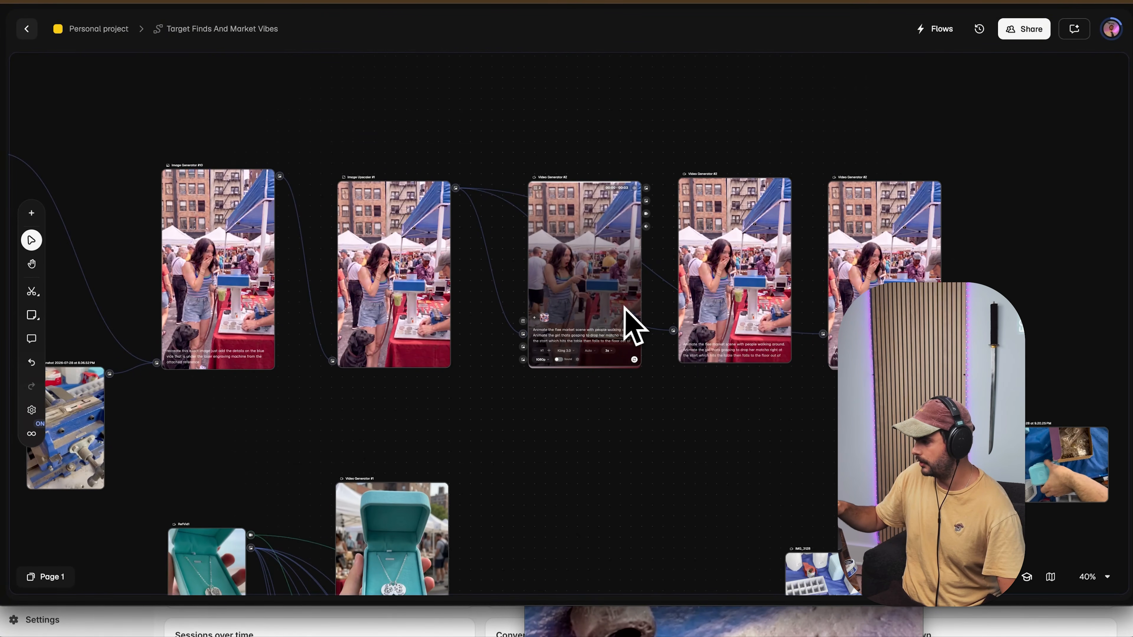
scroll(691, 324, "right", 3)
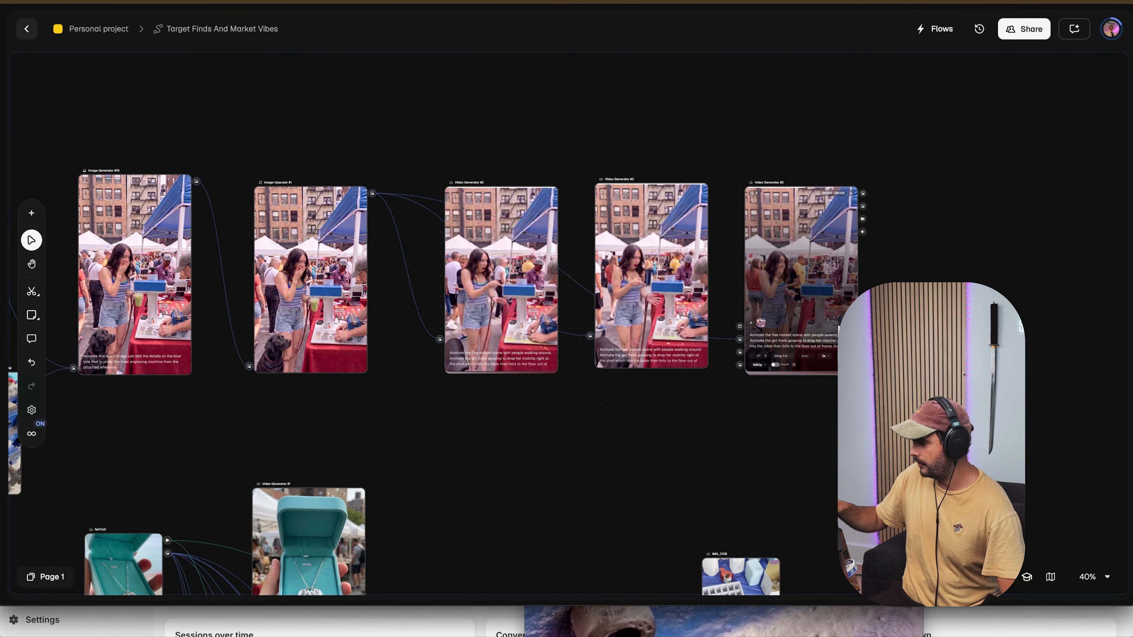
Play the third Video Generator #2 clip of the girl dropping her matcha at full size, and close the preview.
scroll(473, 379, "up", 5)
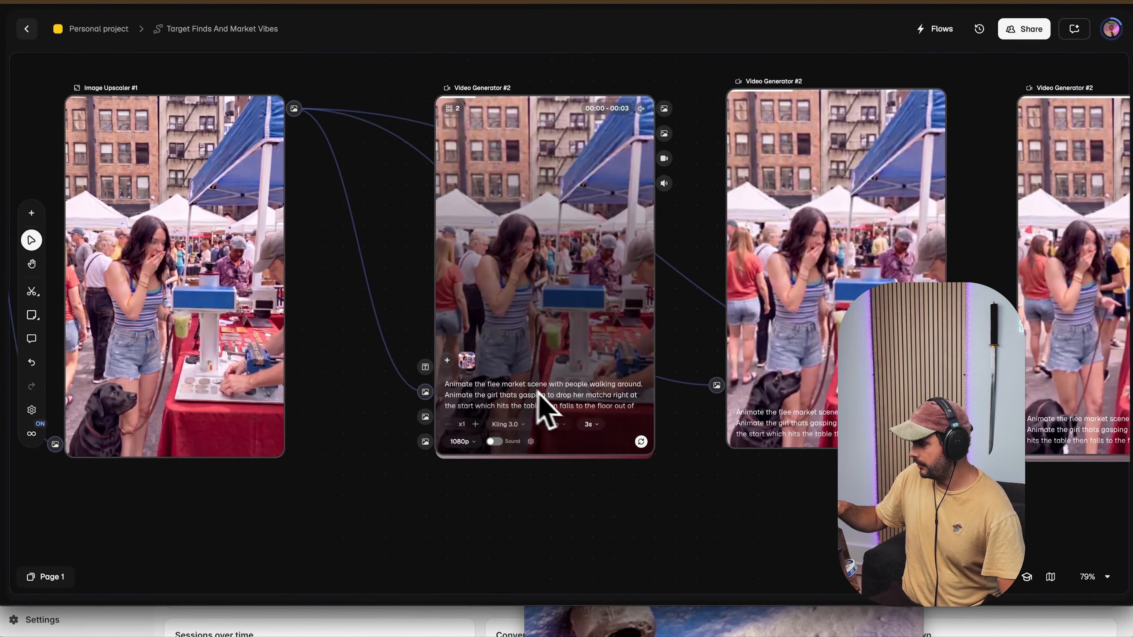
scroll(544, 406, "right", 5)
left_click(781, 241)
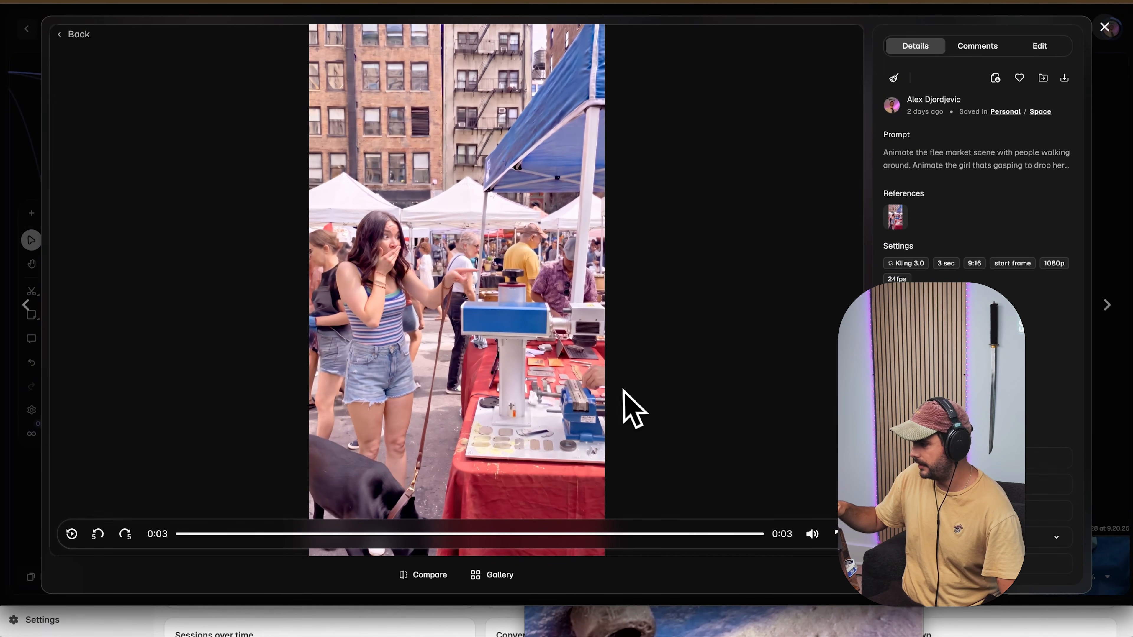
left_click(1120, 395)
Examine the third Video Generator #2's full prompt about the dropped matcha, the startled dog and the pointing hand.
scroll(826, 328, "up", 6)
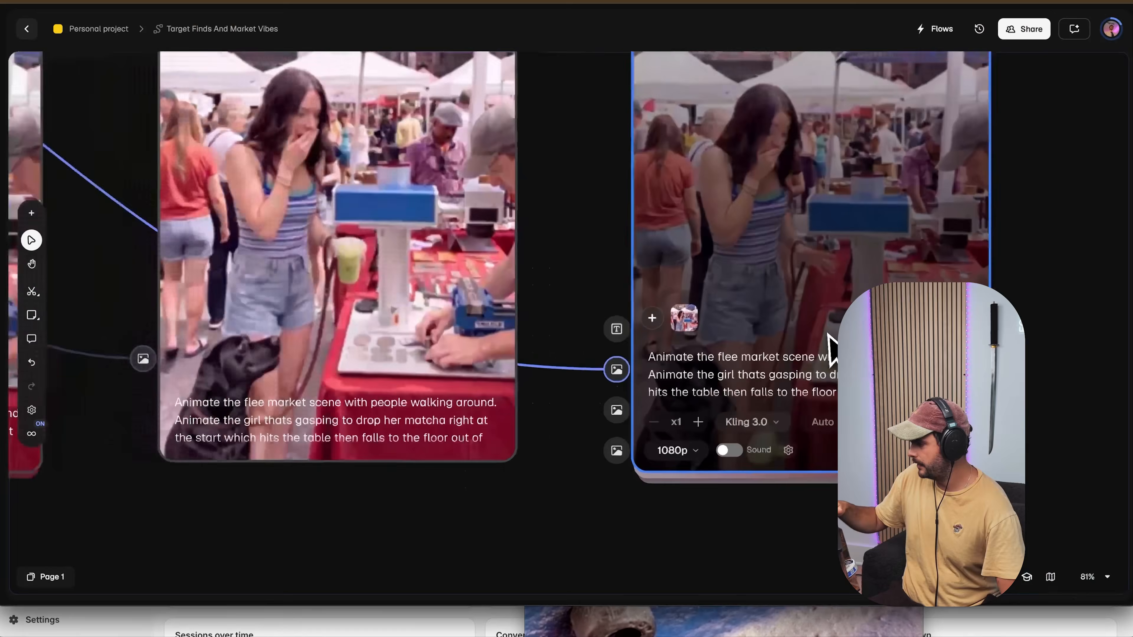
scroll(827, 339, "right", 4)
left_click(639, 430)
scroll(562, 362, "down", 2)
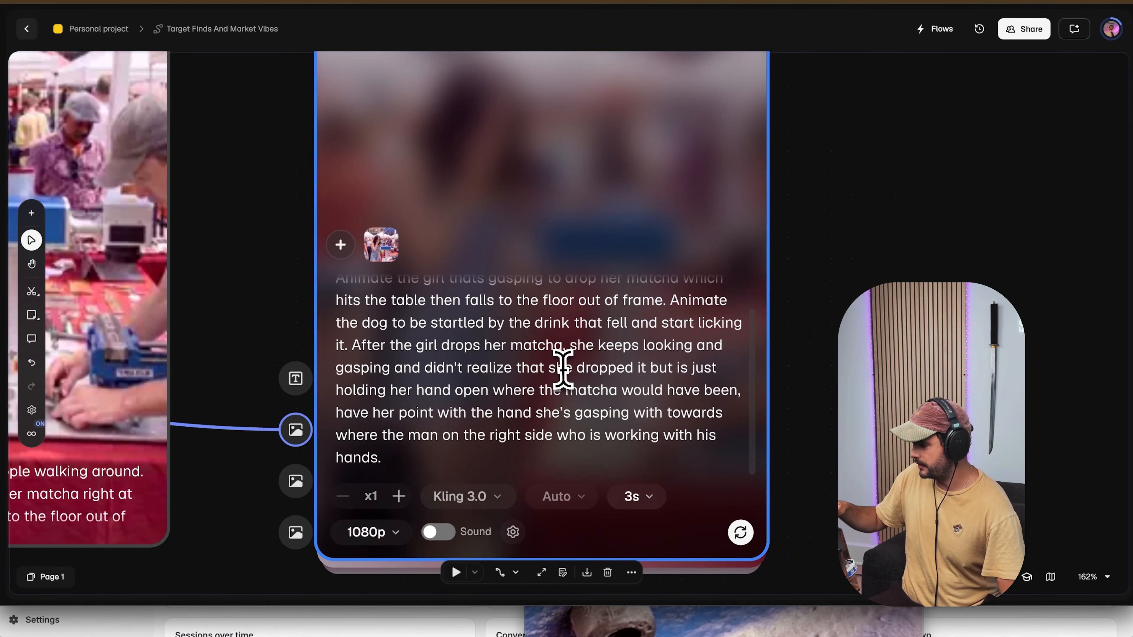
Reread the third Video Generator #2's prompt from beginning to end, and leave the prompt field.
scroll(563, 370, "up", 2)
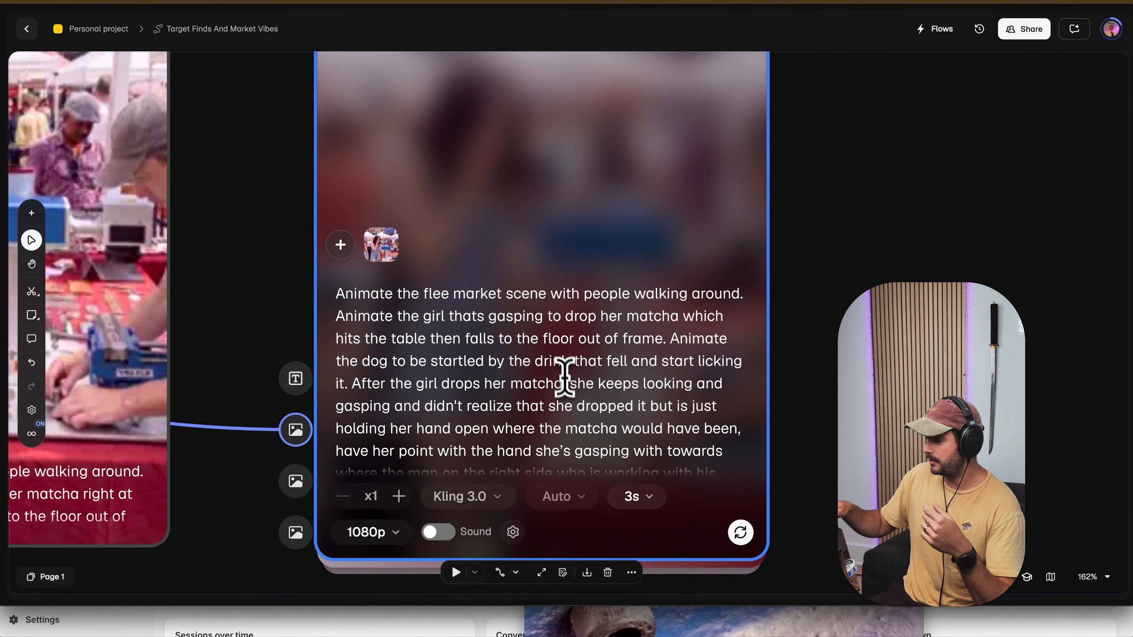
scroll(583, 409, "down", 2)
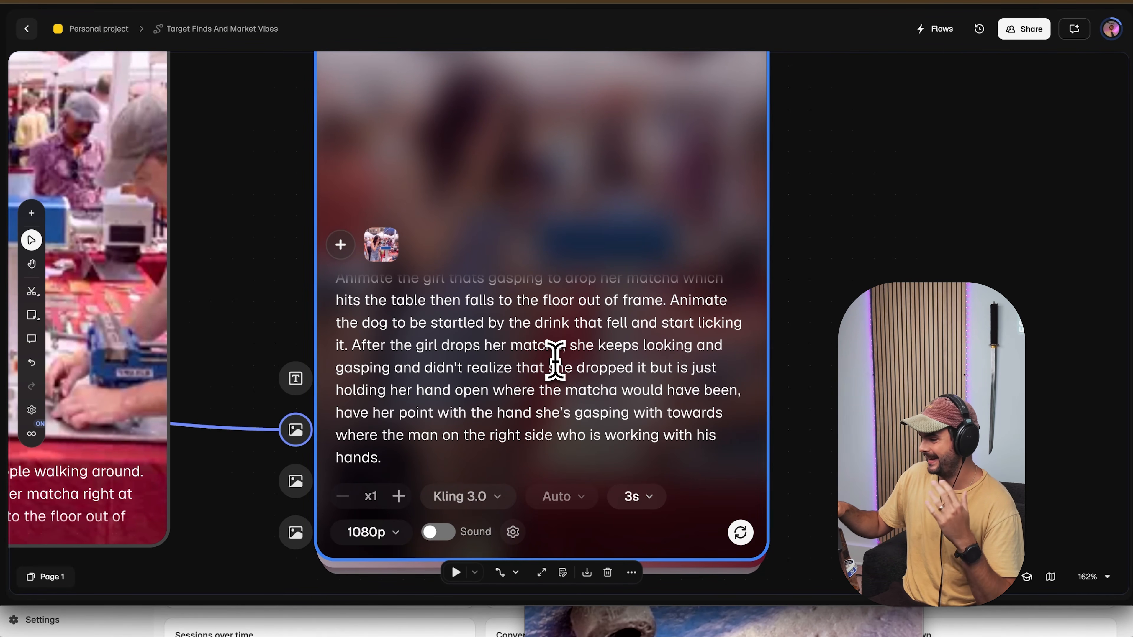
scroll(555, 360, "up", 2)
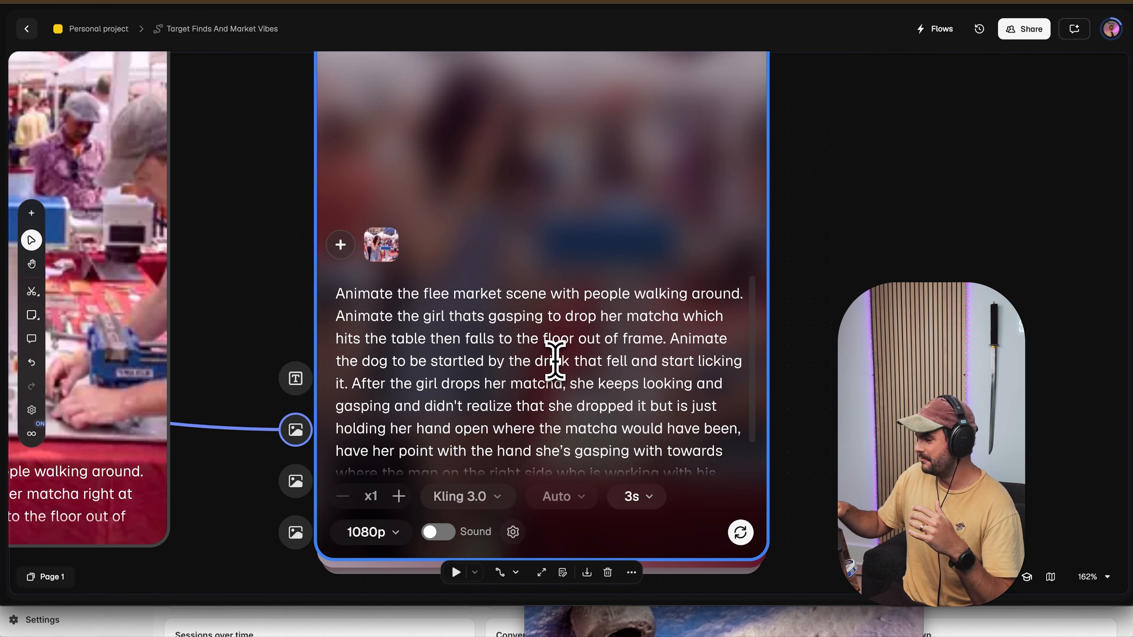
left_click(829, 349)
Play the third Video Generator #2's matcha-drop clip once more at full size, and close the preview.
left_click(607, 300)
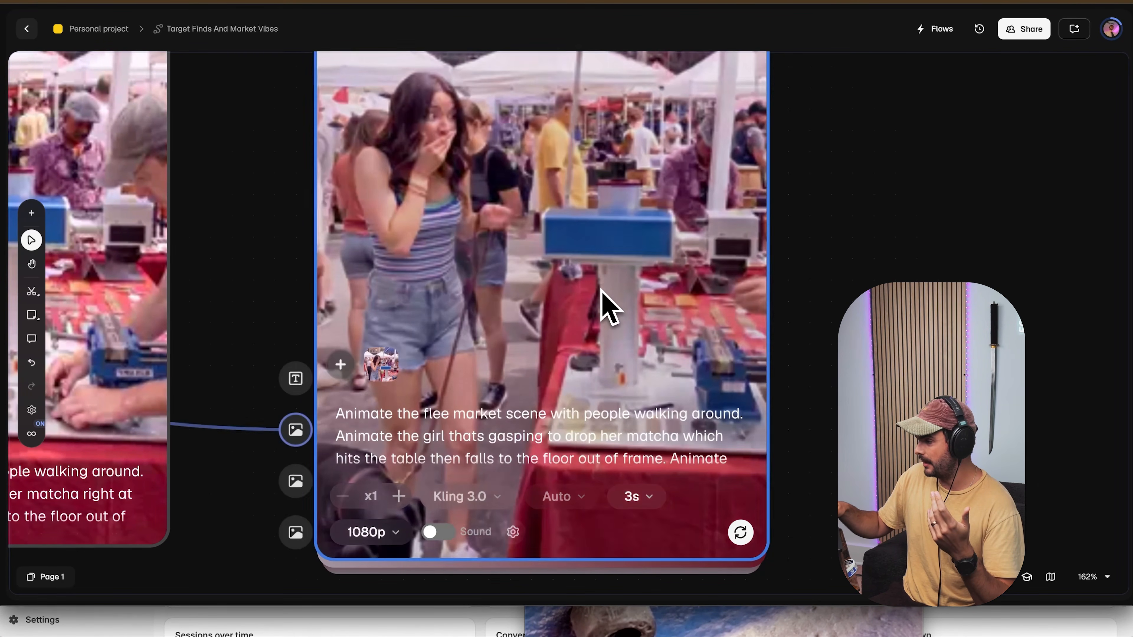
left_click(611, 310)
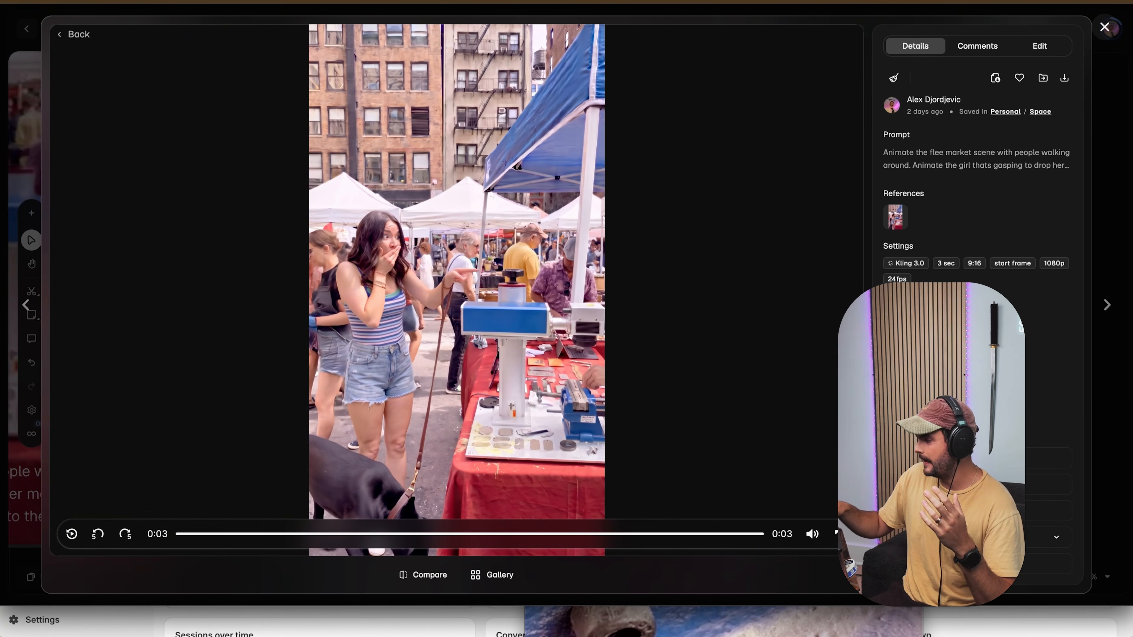
left_click(1117, 395)
Add a new video generator above the Video Generator #2 row, fed by Image Upscaler #1's upscaled image.
scroll(749, 397, "down", 3)
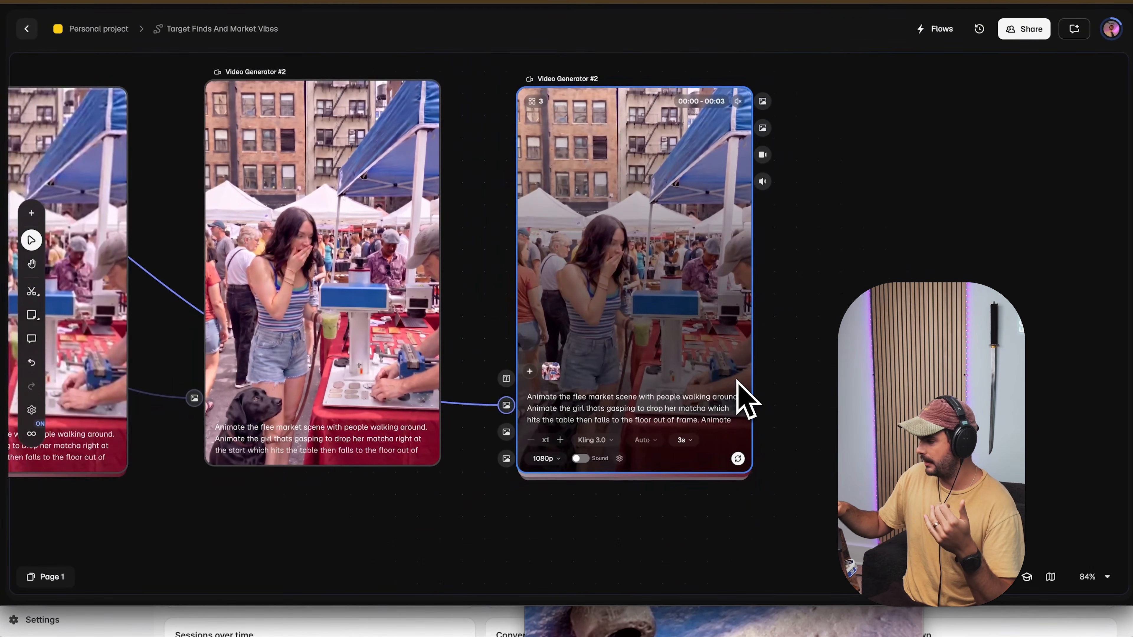
scroll(737, 381, "down", 1)
scroll(737, 380, "right", 1)
scroll(737, 380, "up", 1)
scroll(737, 381, "right", 1)
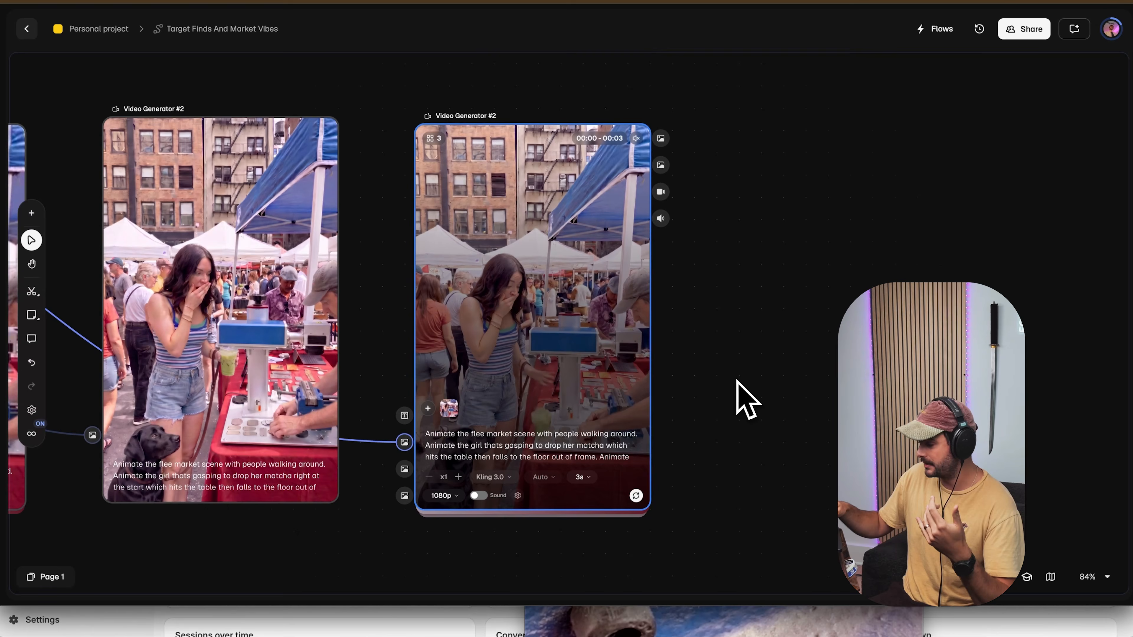
scroll(717, 409, "up", 1)
scroll(717, 409, "right", 1)
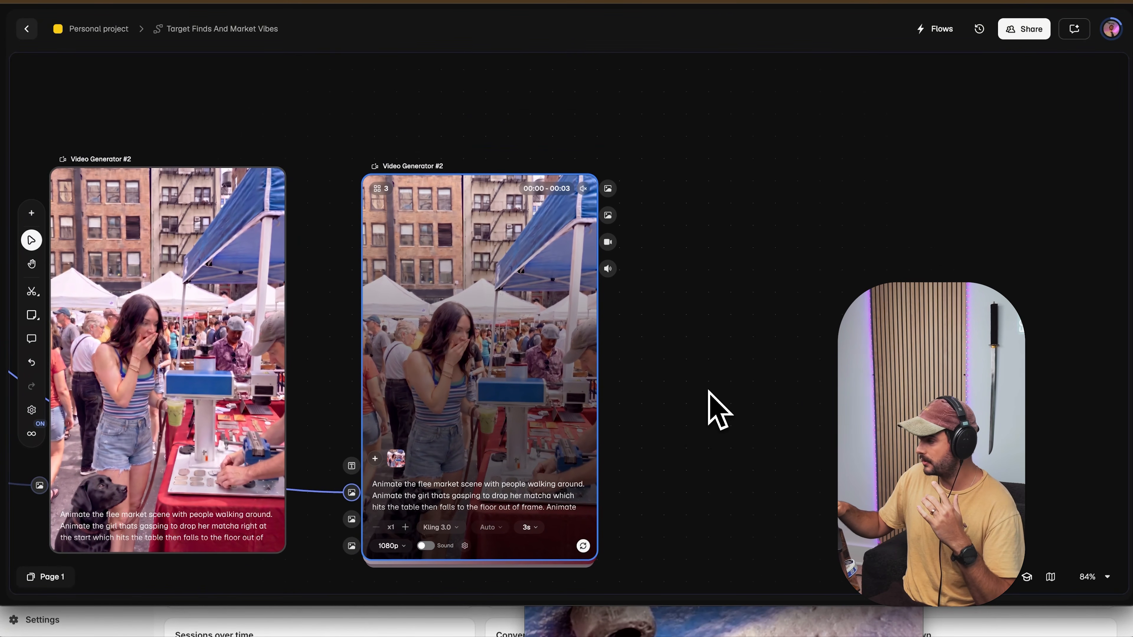
scroll(659, 336, "down", 5)
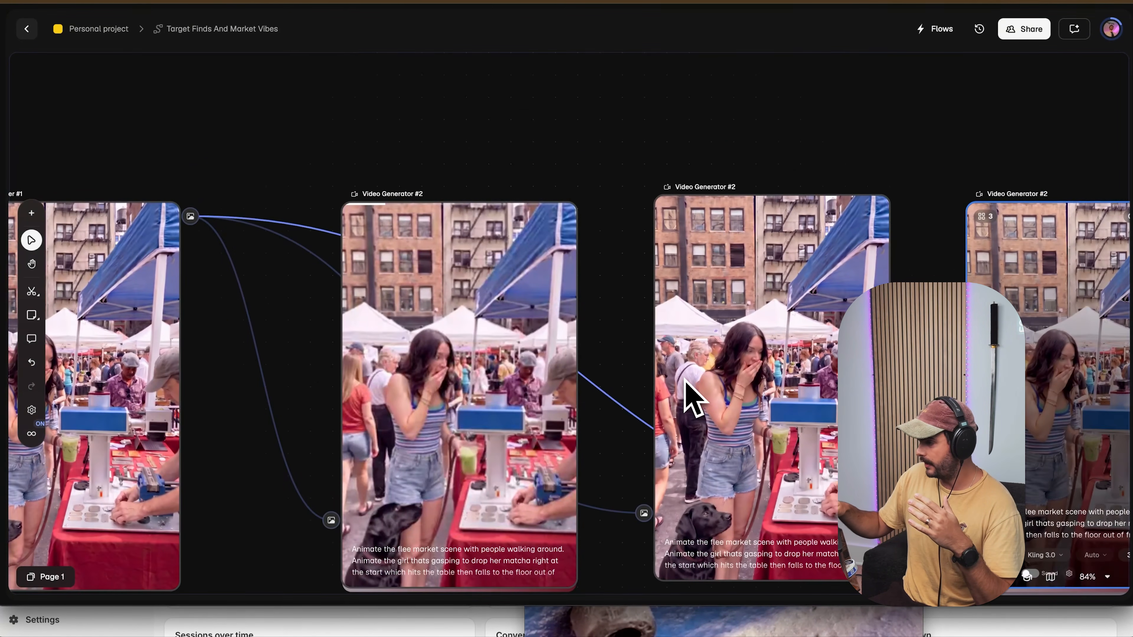
scroll(379, 381, "left", 2)
scroll(379, 382, "down", 1)
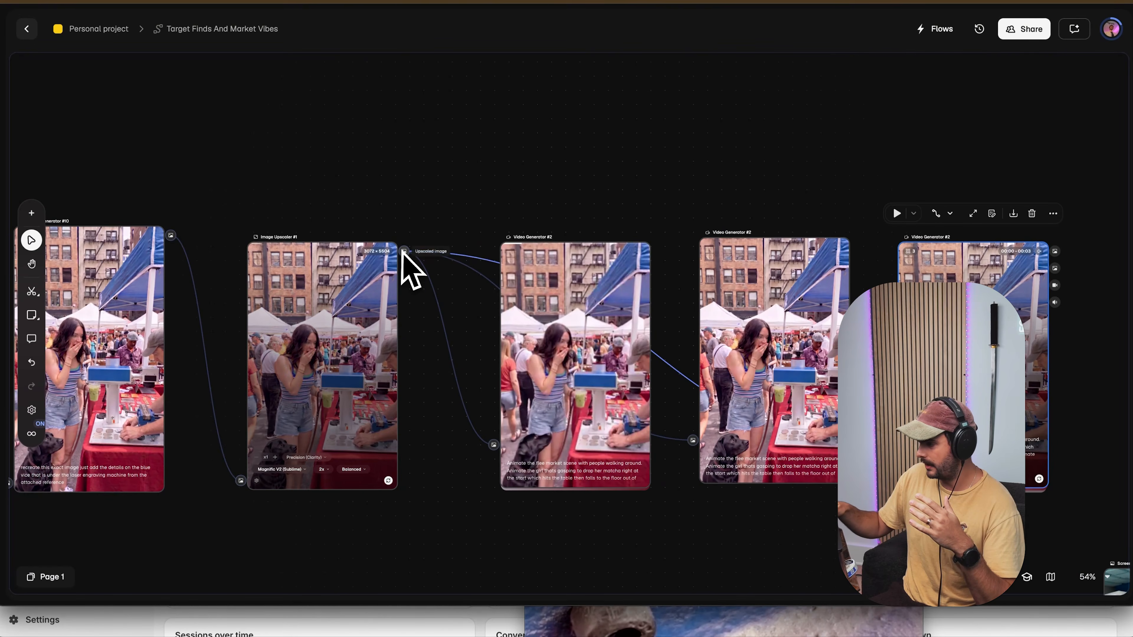
left_click_drag(403, 252, 475, 156)
left_click(535, 219)
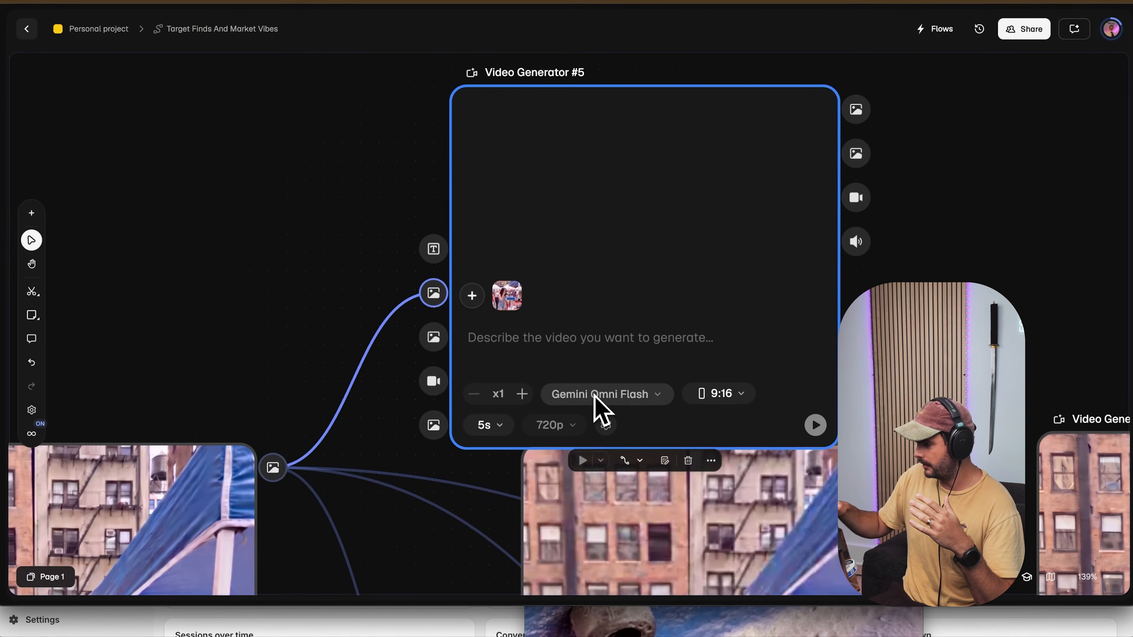
Switch the new video generator's model to Kling 3.0.
left_click(596, 397)
scroll(624, 263, "up", 5)
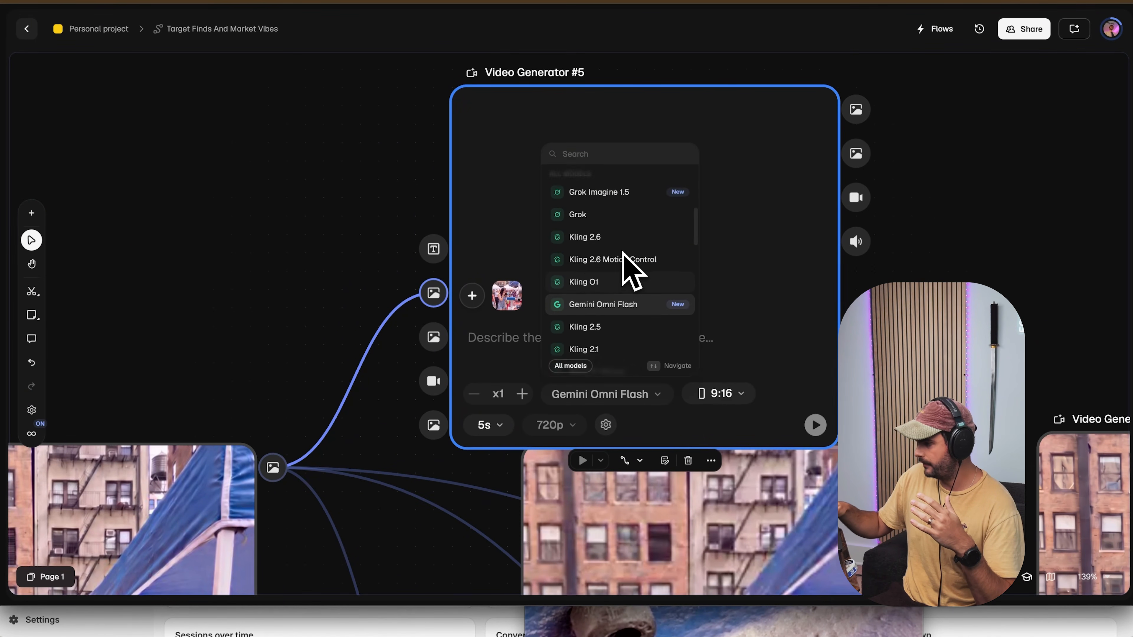
scroll(627, 266, "up", 3)
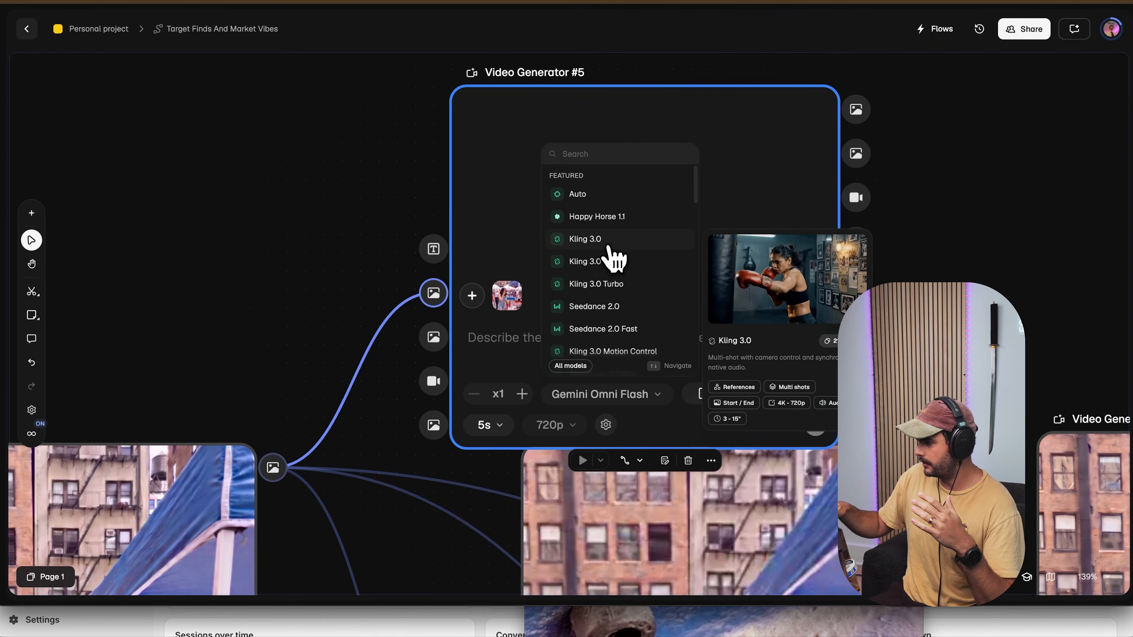
left_click(609, 255)
scroll(685, 395, "right", 2)
scroll(684, 395, "down", 1)
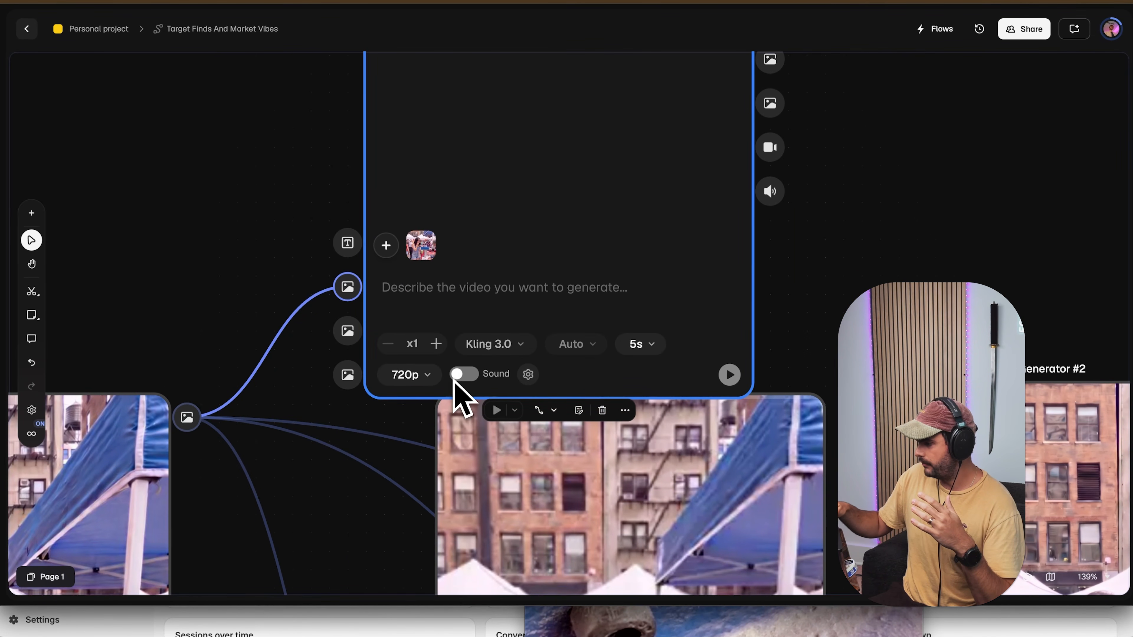
Try clip lengths of 3s and 4s on the new video generator, and enter the placeholder prompt "t4st".
left_click(648, 348)
left_click(637, 375)
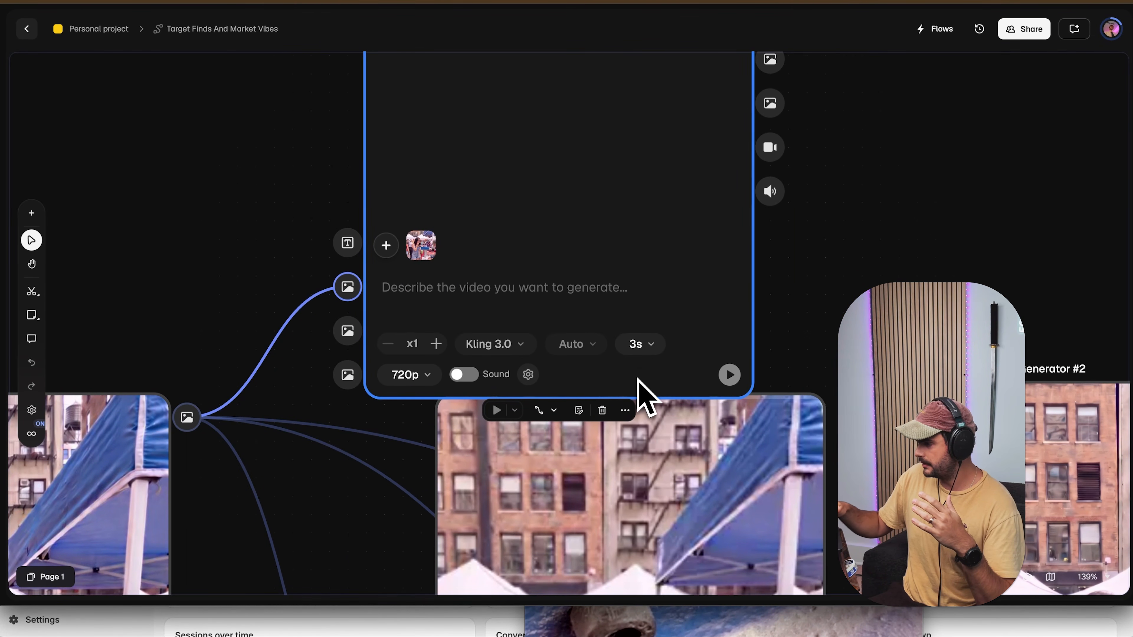
left_click(655, 350)
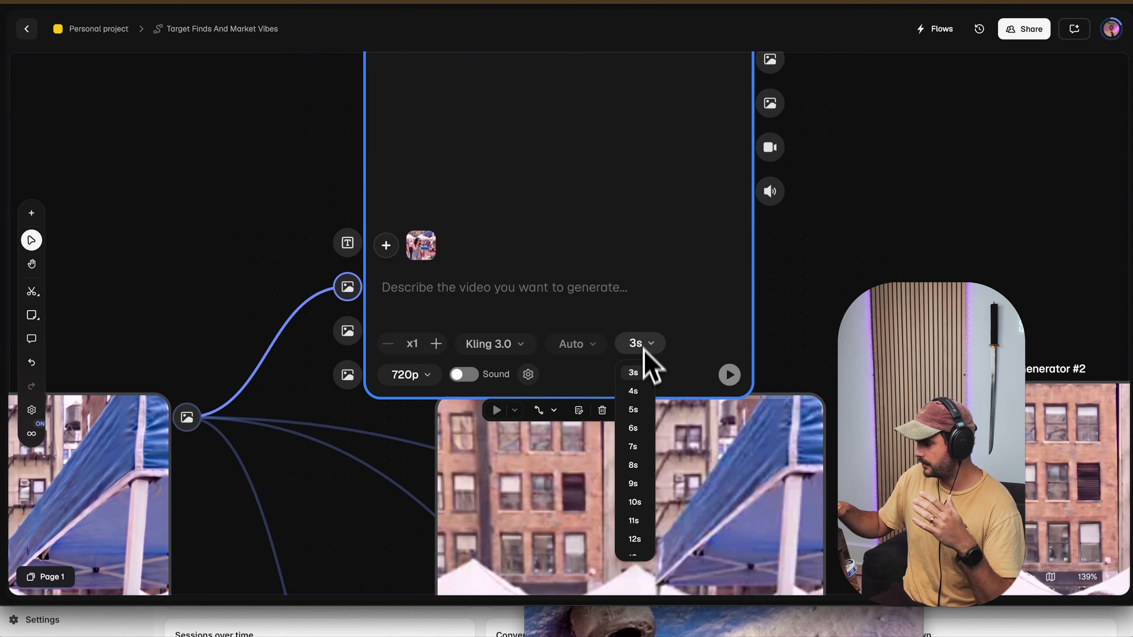
left_click(644, 393)
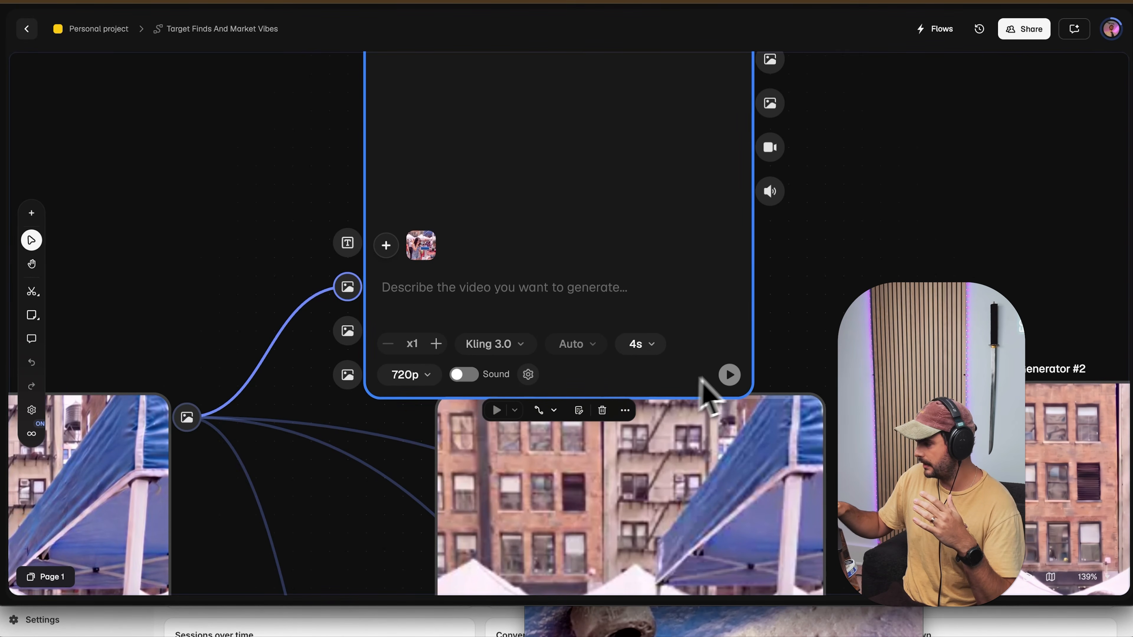
left_click(544, 284)
type("t4st")
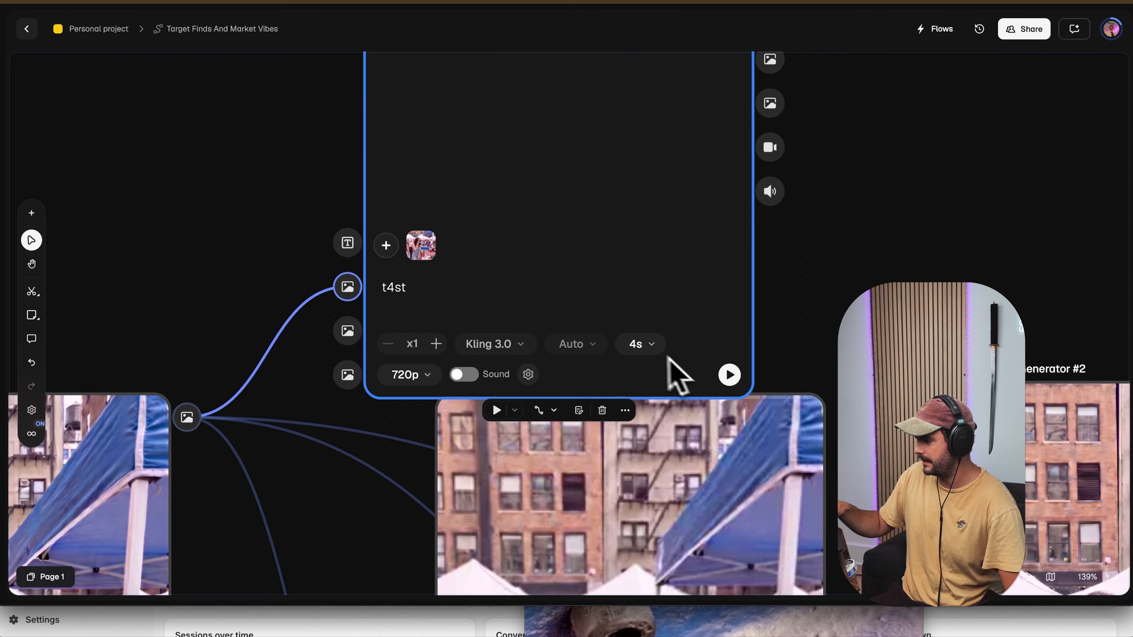
Set the new video generator's clip length to 5s and its resolution to 1080p.
left_click(645, 346)
left_click(639, 411)
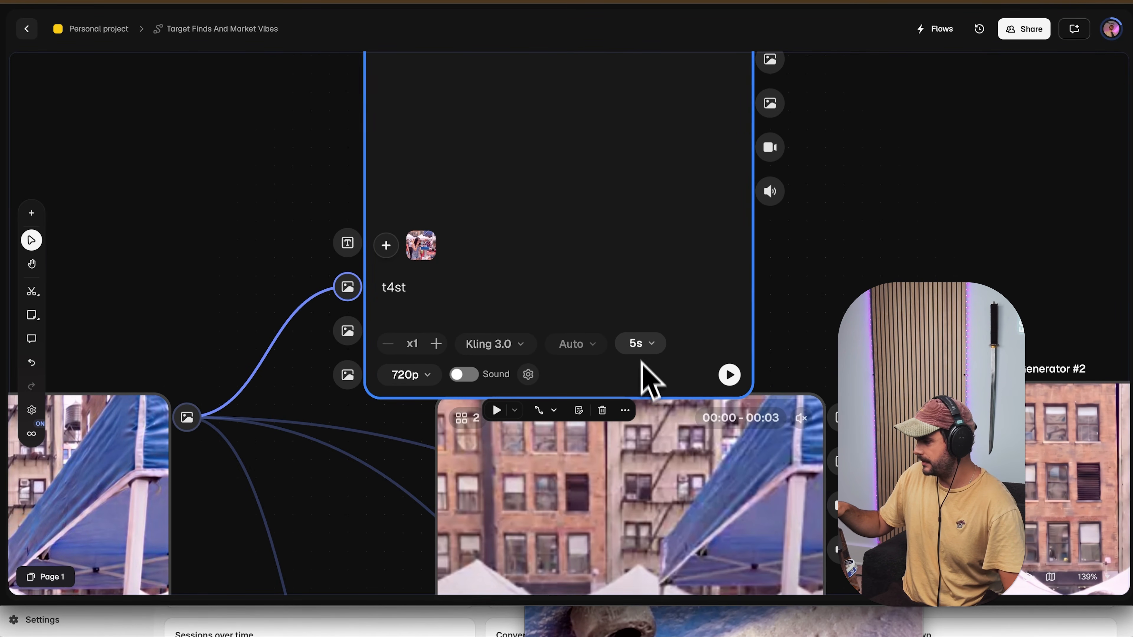
left_click(415, 376)
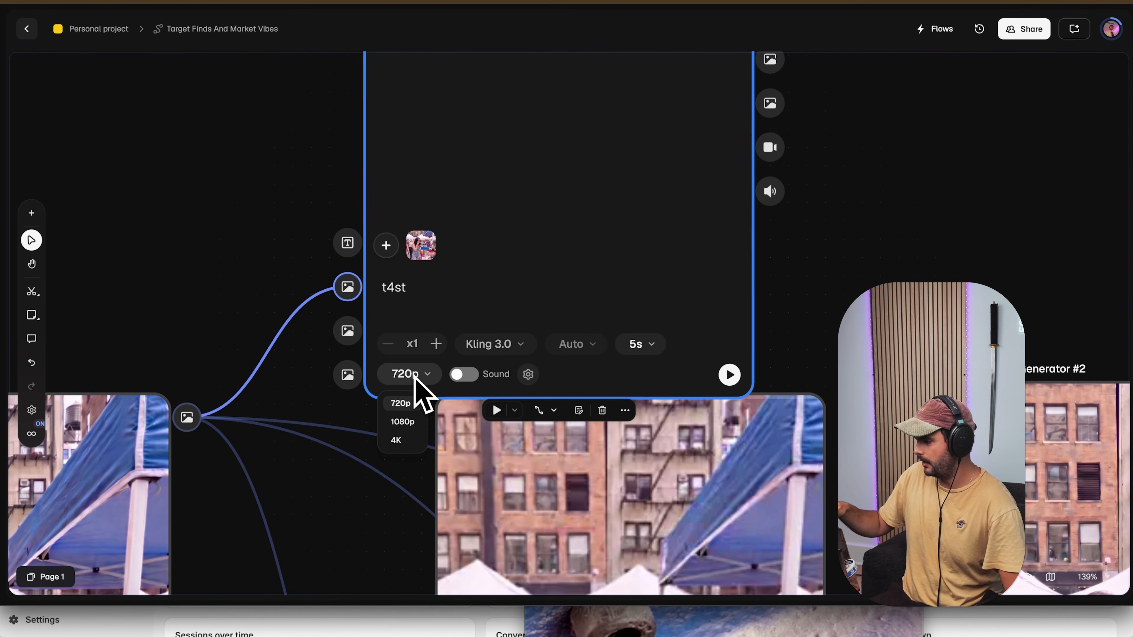
left_click(417, 422)
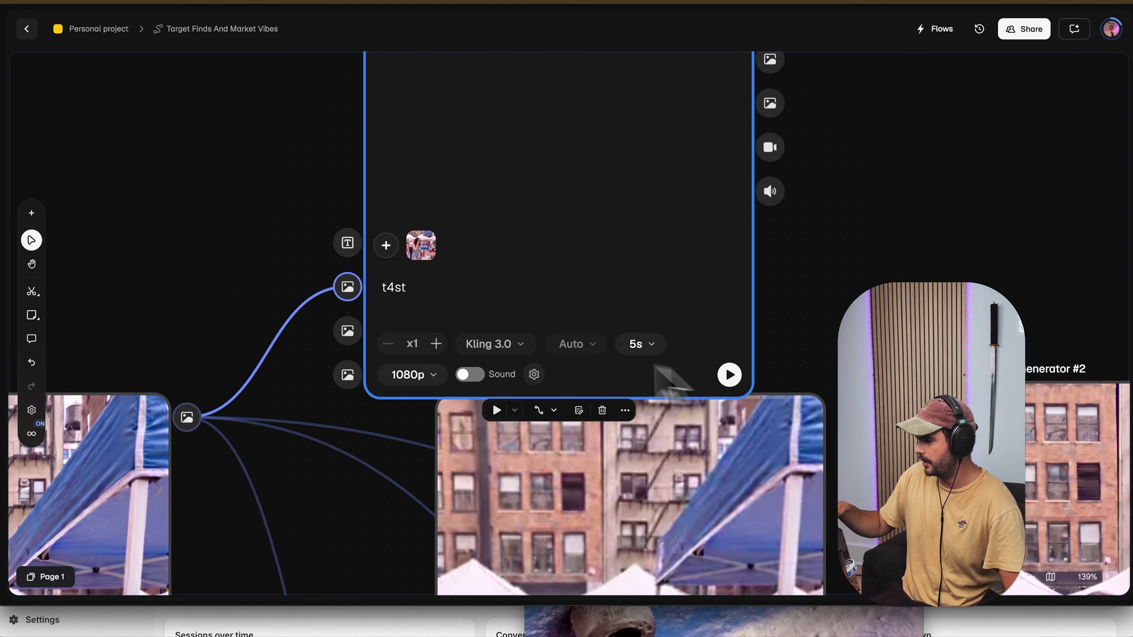
Look through the available video models and switch the new video generator to Gemini Omni Flash.
left_click(518, 346)
scroll(575, 484, "down", 2)
scroll(566, 467, "down", 8)
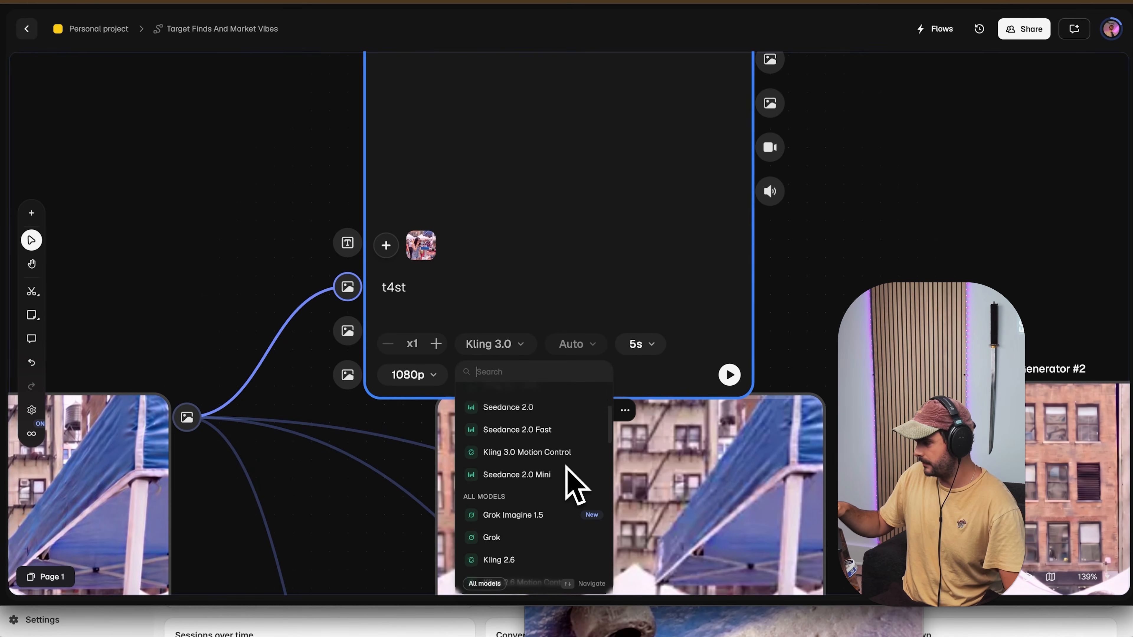
scroll(573, 482, "down", 3)
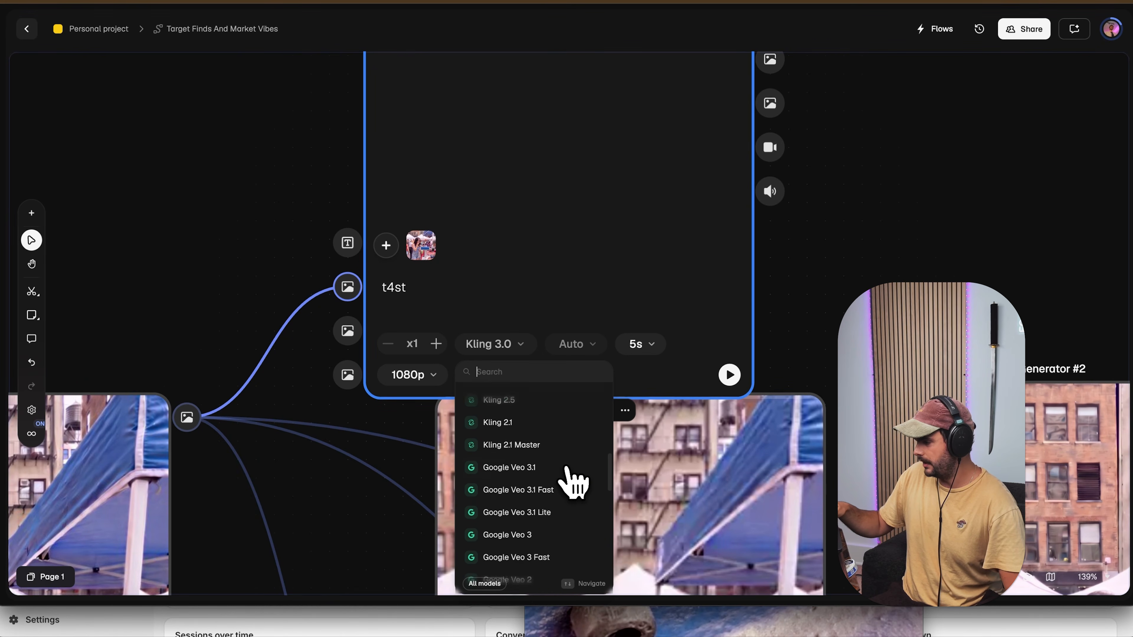
scroll(553, 455, "up", 4)
left_click(542, 435)
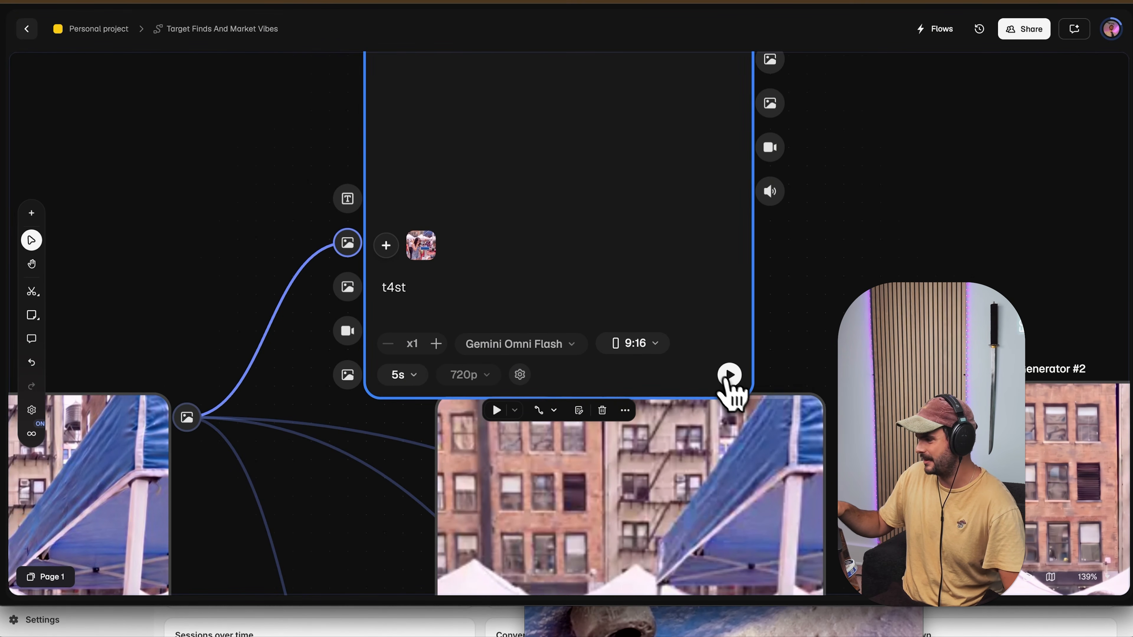
Shift the third Video Generator #2 node slightly farther from the second one.
scroll(574, 288, "down", 5)
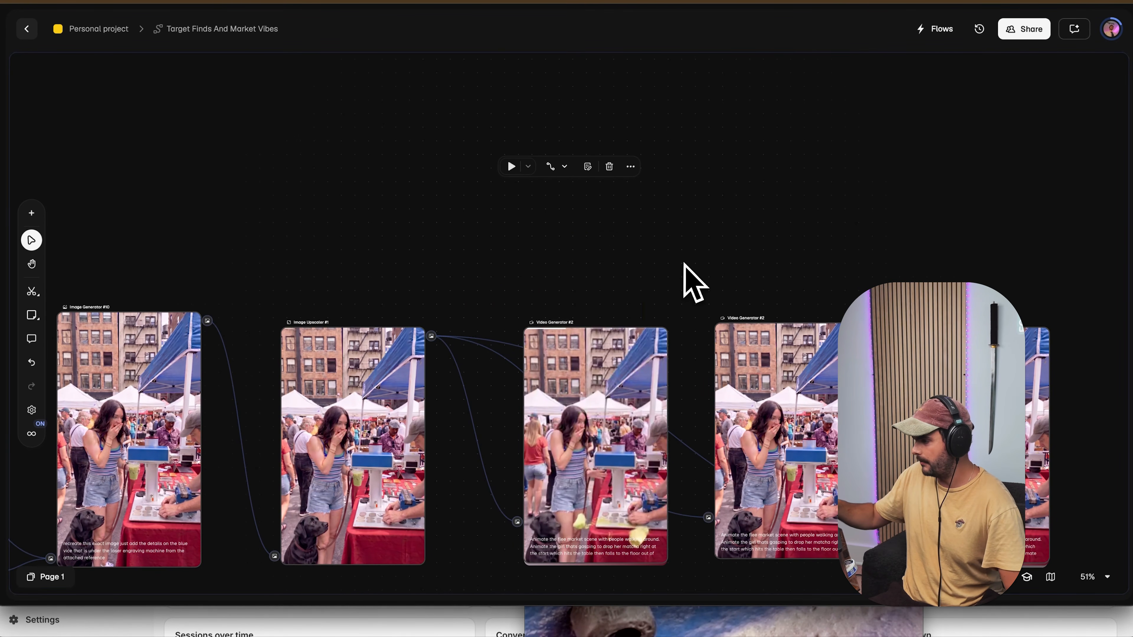
scroll(696, 284, "down", 10)
scroll(695, 283, "right", 10)
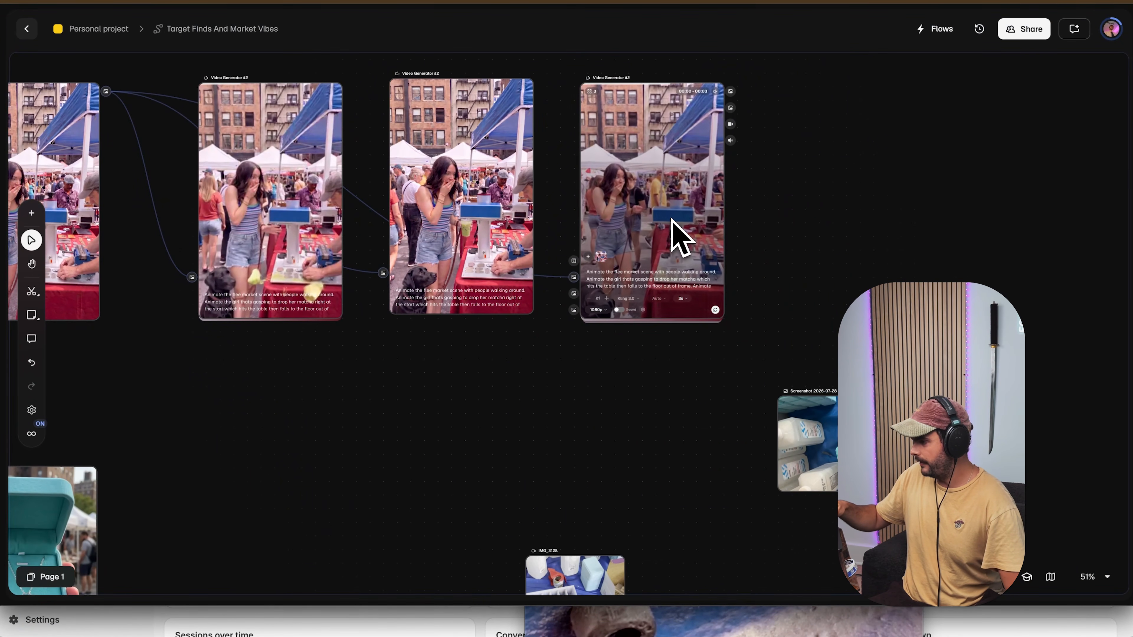
mouse_move(672, 221)
left_mouse_down()
mouse_move(711, 234)
mouse_move(692, 224)
left_mouse_up()
Survey the necklace branch, from the source clip of the teal box to the market-background images and videos.
scroll(712, 328, "down", 15)
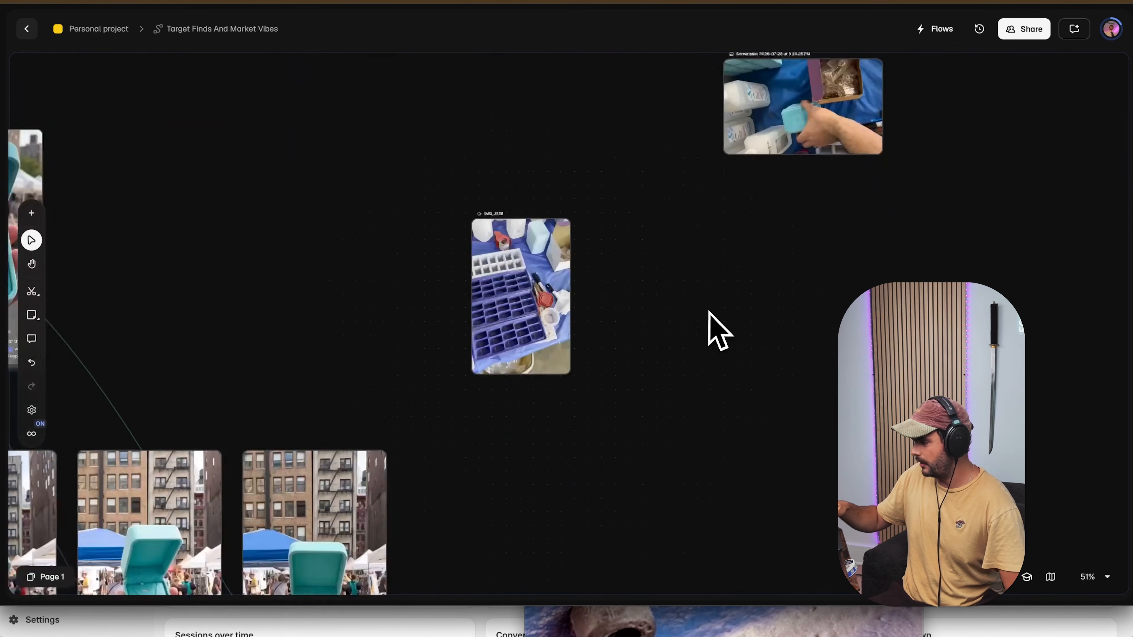
scroll(710, 314, "down", 10)
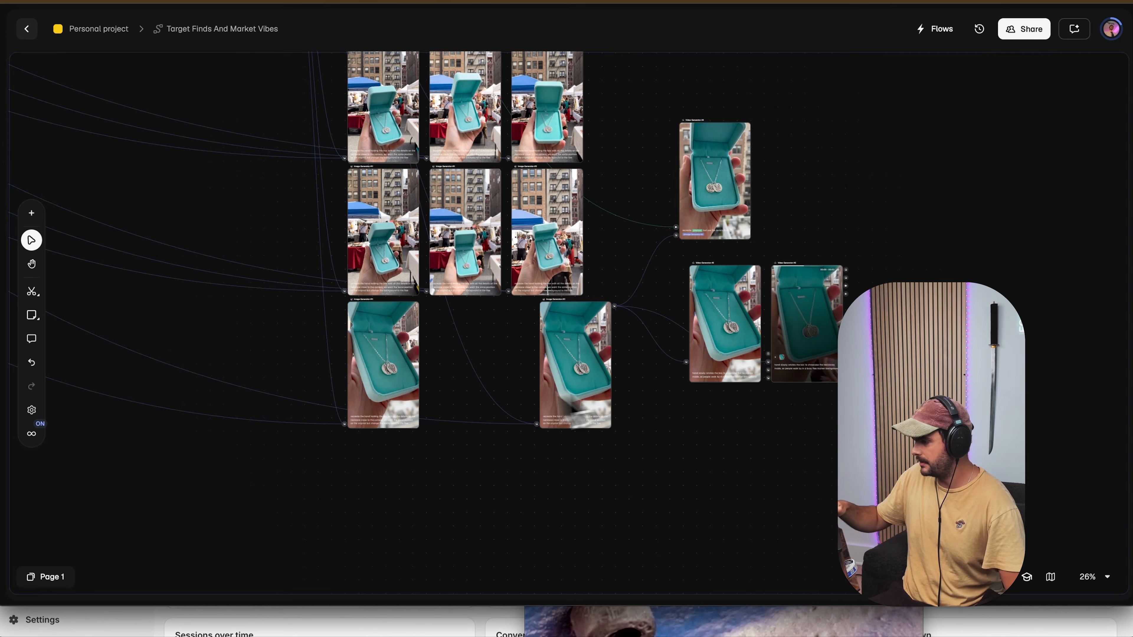
scroll(384, 393, "left", 5)
scroll(384, 392, "up", 5)
scroll(372, 379, "up", 3)
scroll(371, 380, "right", 2)
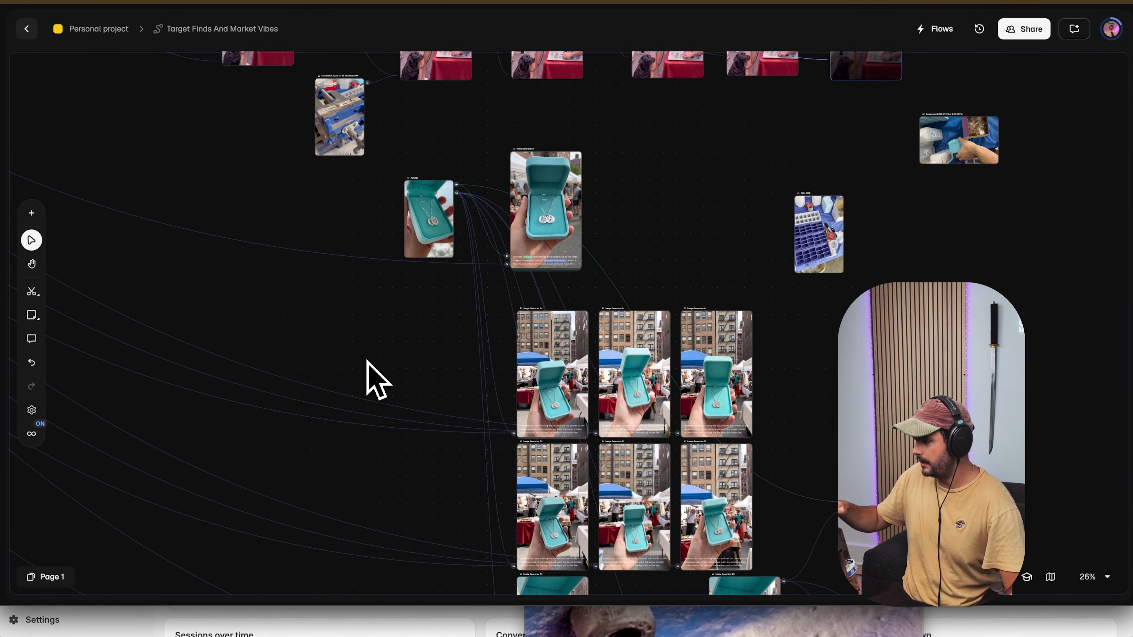
scroll(433, 226, "up", 10)
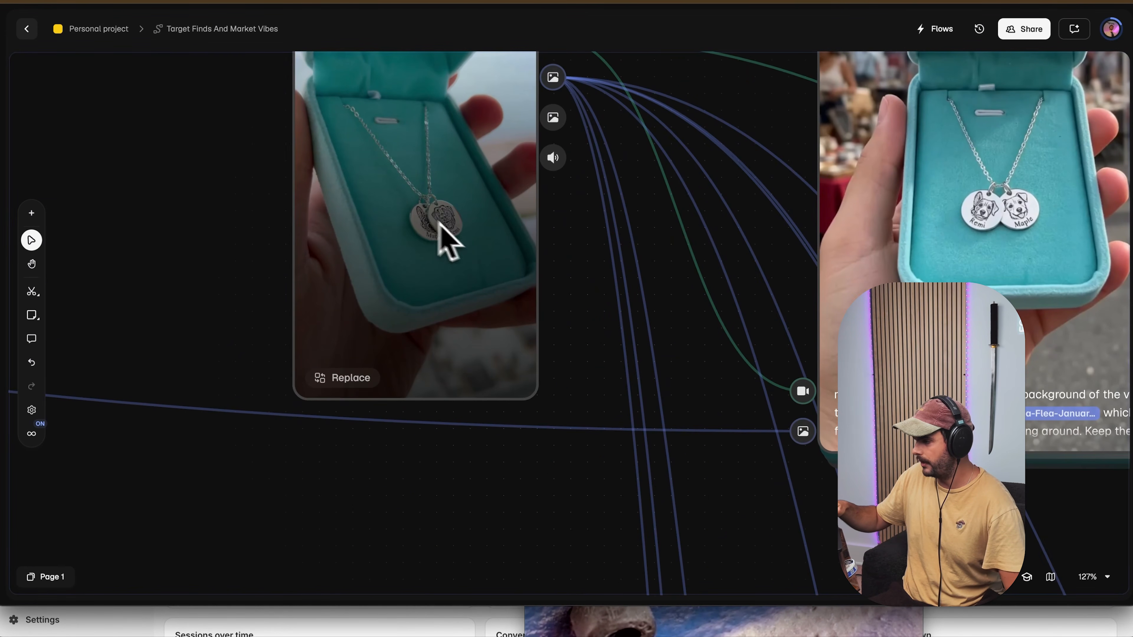
scroll(422, 241, "down", 10)
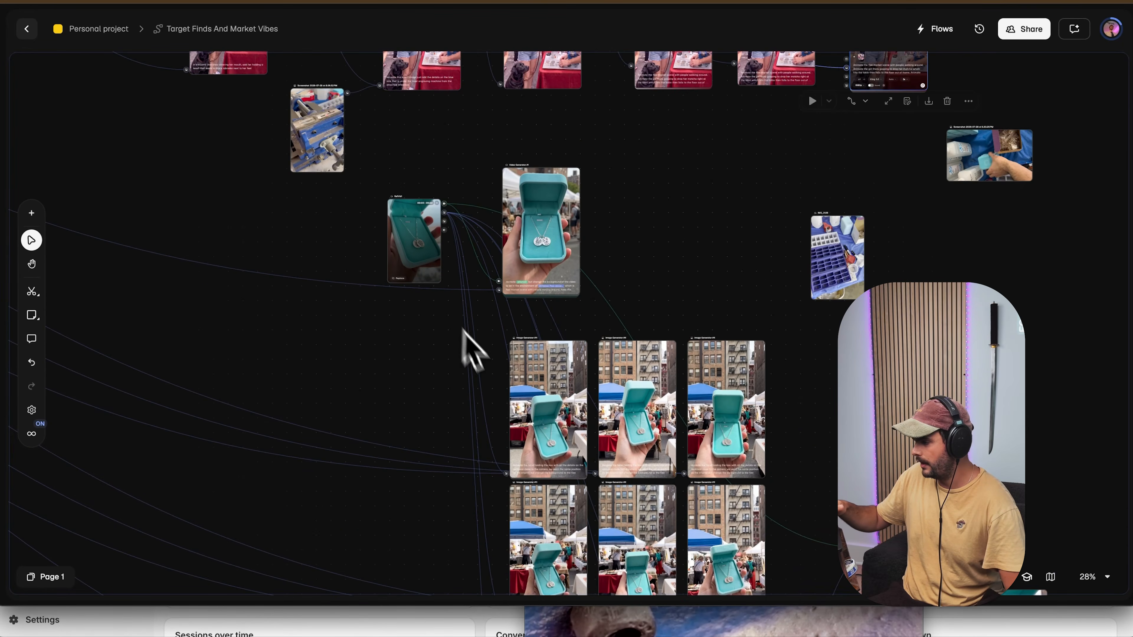
Read the first Image Generator #11's full prompt about recreating the hand and necklace box against the flea market reference.
scroll(465, 346, "up", 2)
scroll(493, 392, "down", 2)
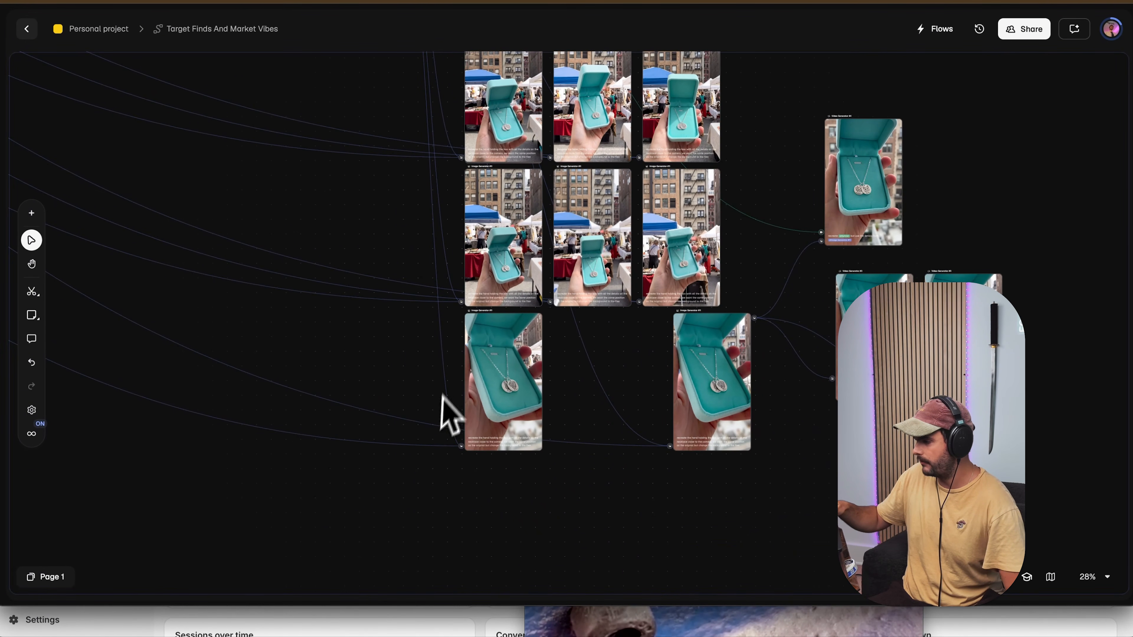
scroll(506, 397, "up", 7)
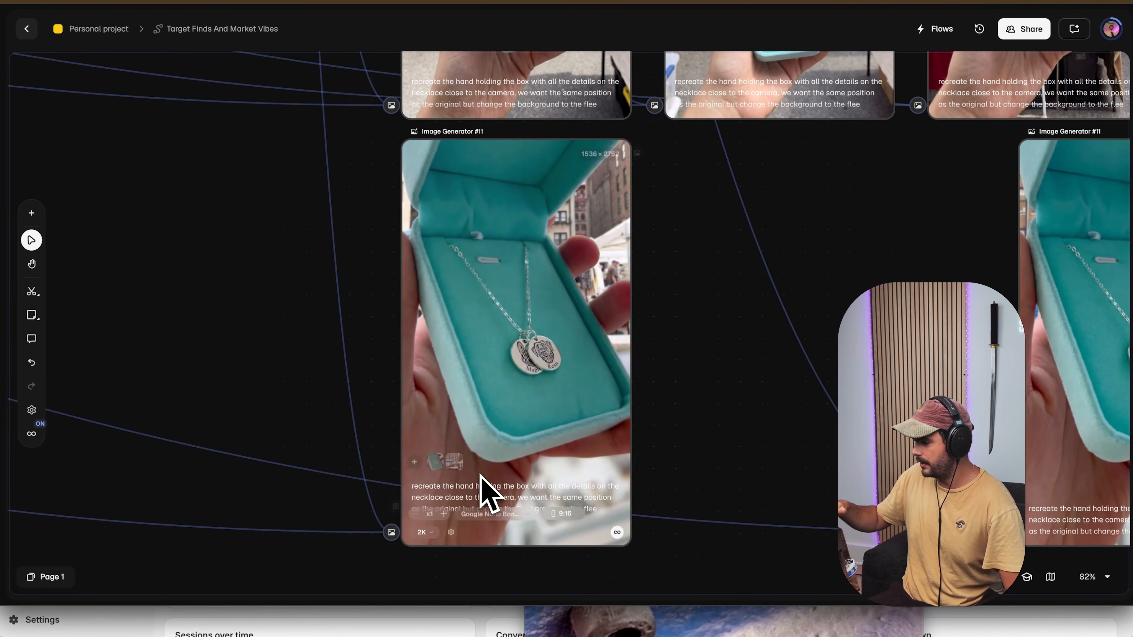
scroll(480, 475, "up", 3)
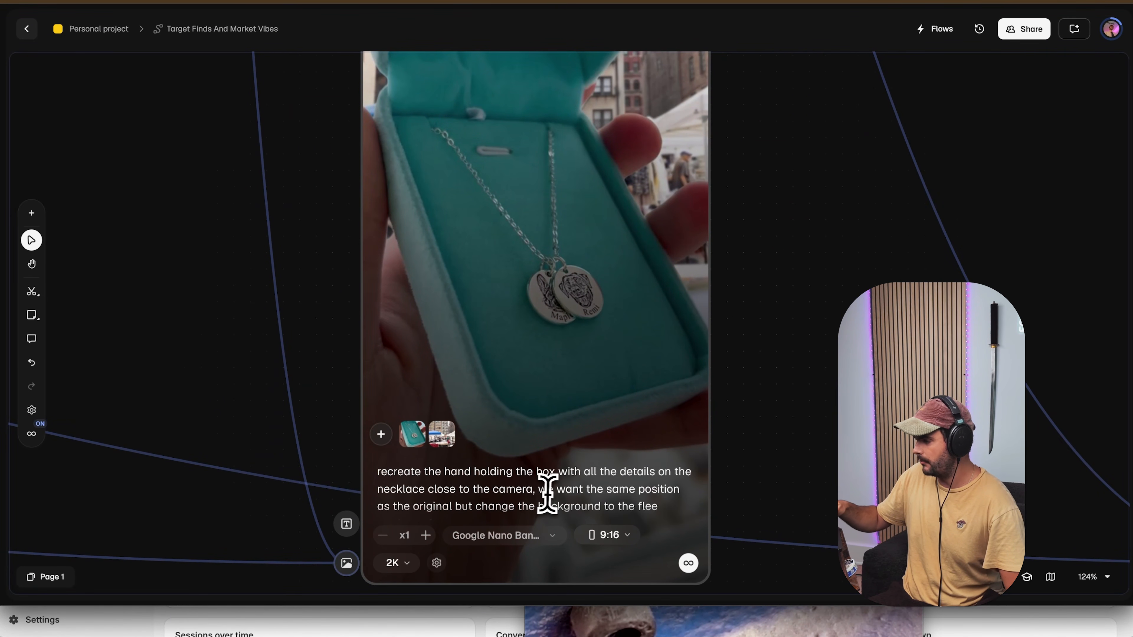
left_click(403, 506)
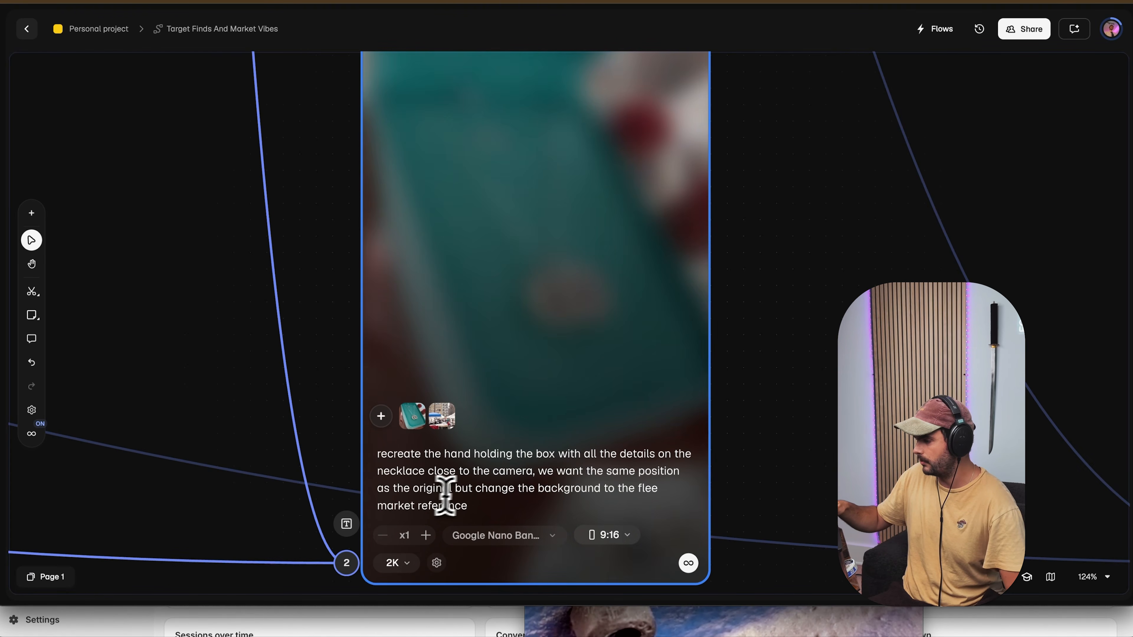
left_click(725, 413)
Follow the second Image Generator #11 to its connected videos, and open the first Video Generator #3's box-rotation prompt for reading.
scroll(724, 413, "down", 5)
scroll(725, 413, "right", 10)
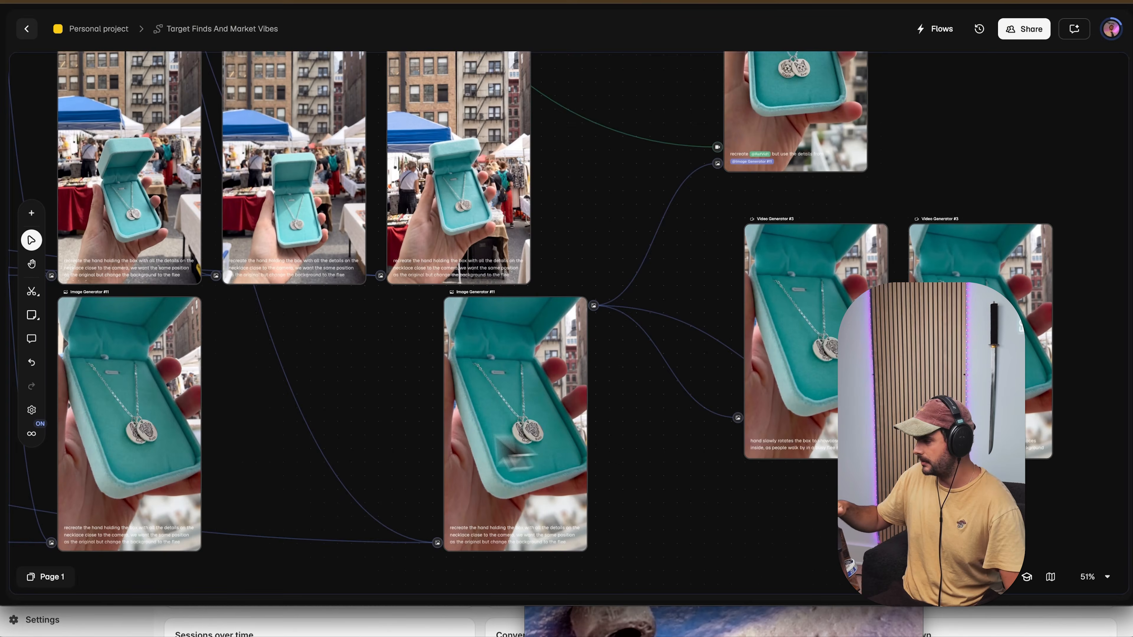
scroll(645, 431, "down", 2)
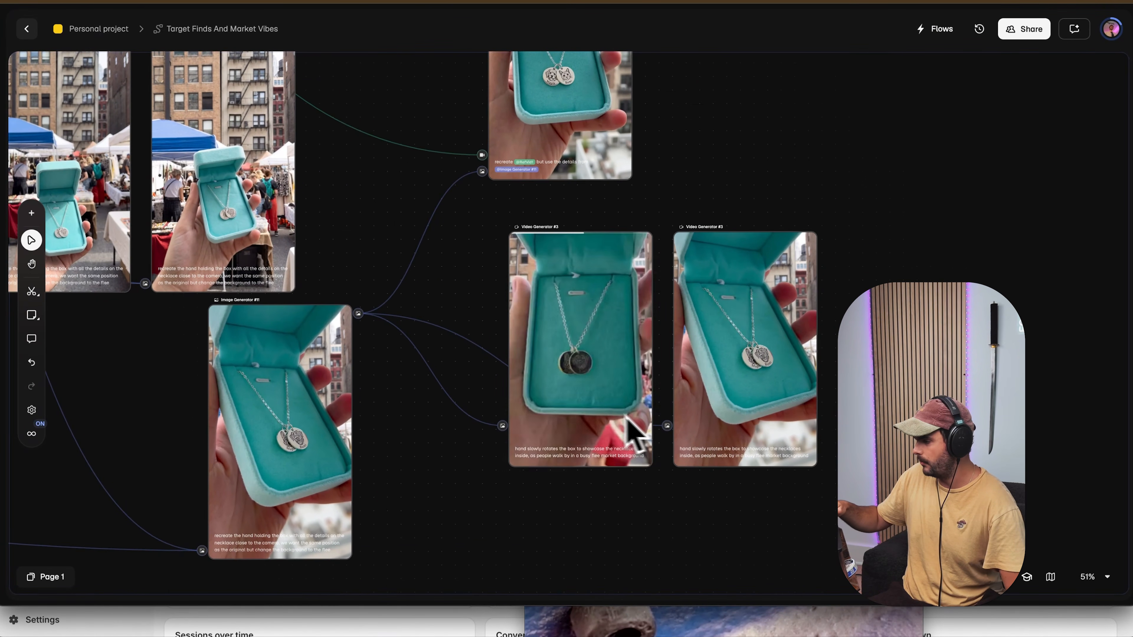
scroll(632, 430, "up", 5)
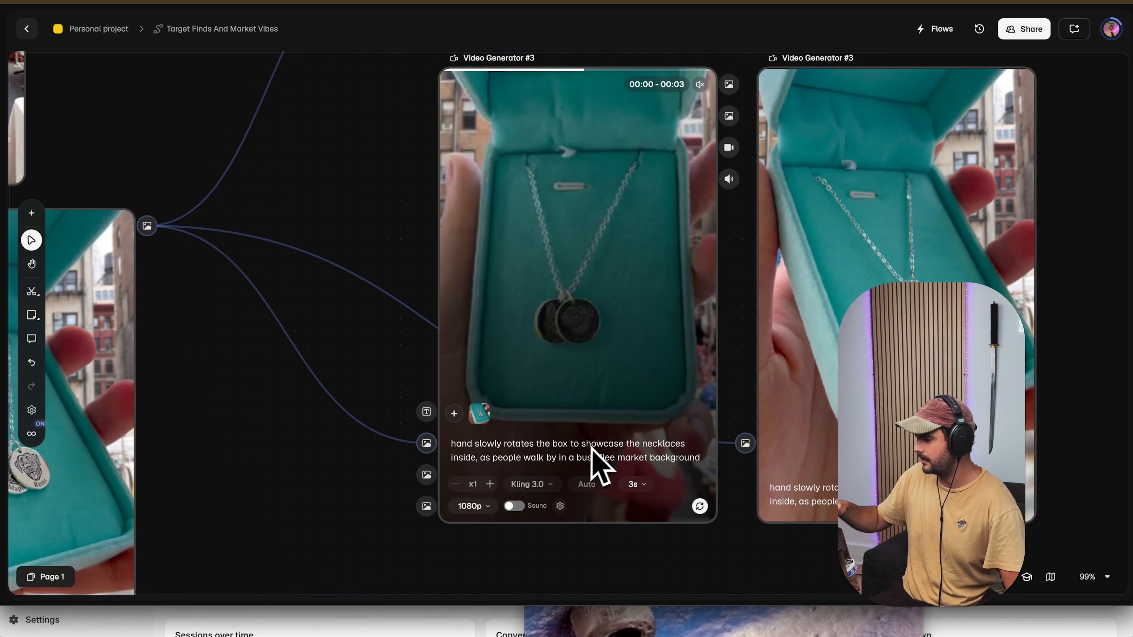
left_click(521, 462)
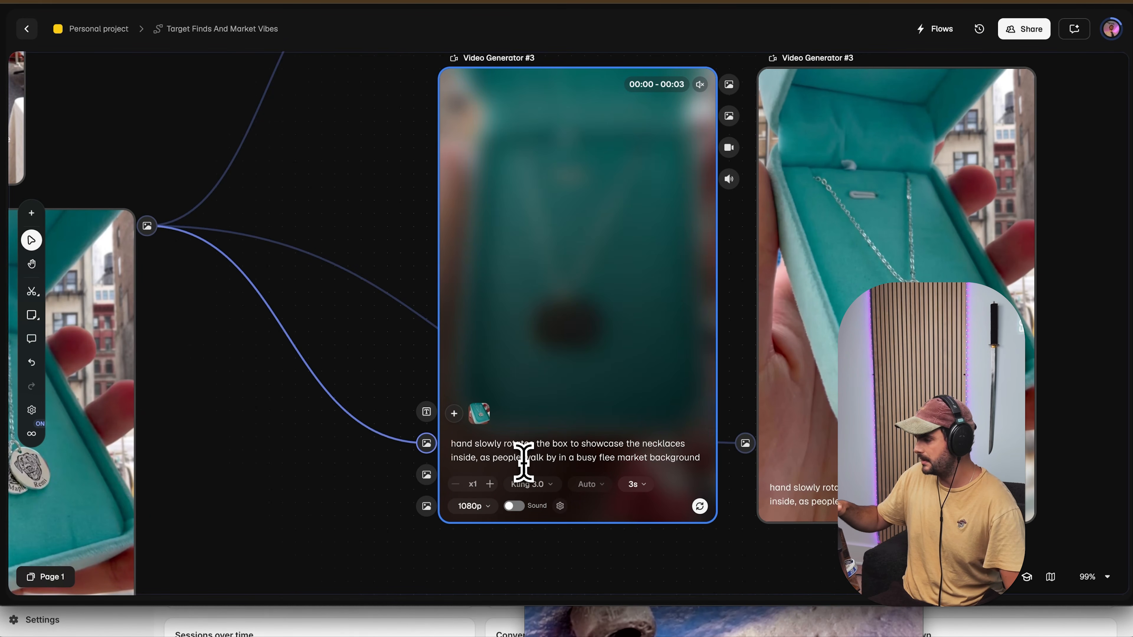